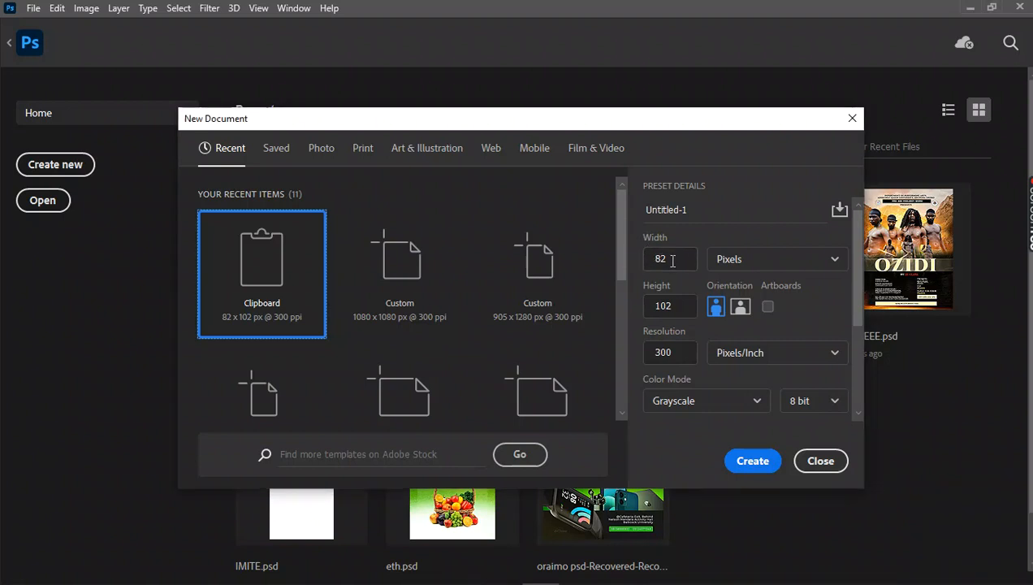
# Create a new 1080 x 1080 pixel grayscale document at 300 pixels/inch.
pyautogui.moveTo(673, 260); pyautogui.dragTo(655, 261)
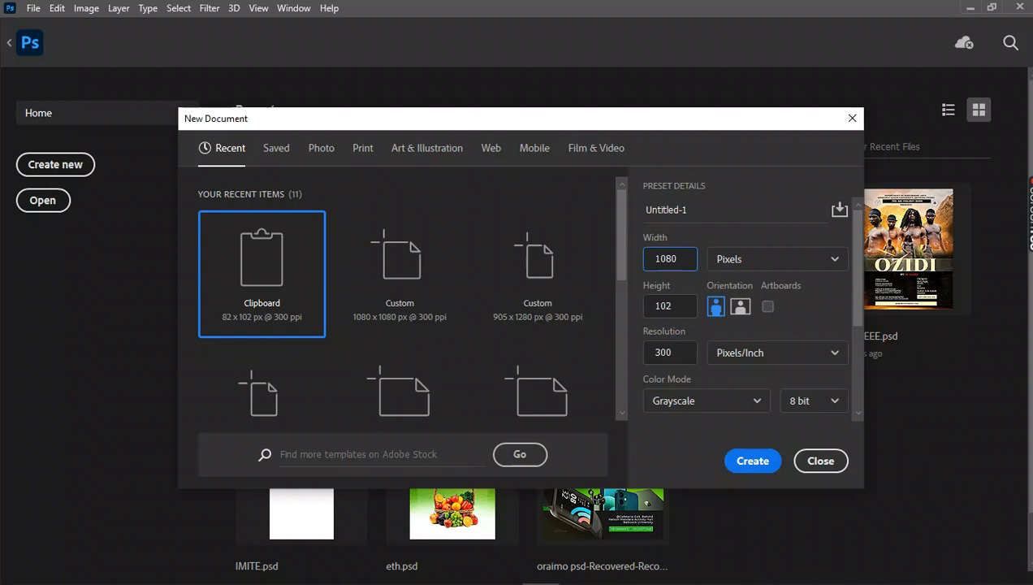
pyautogui.click(649, 306)
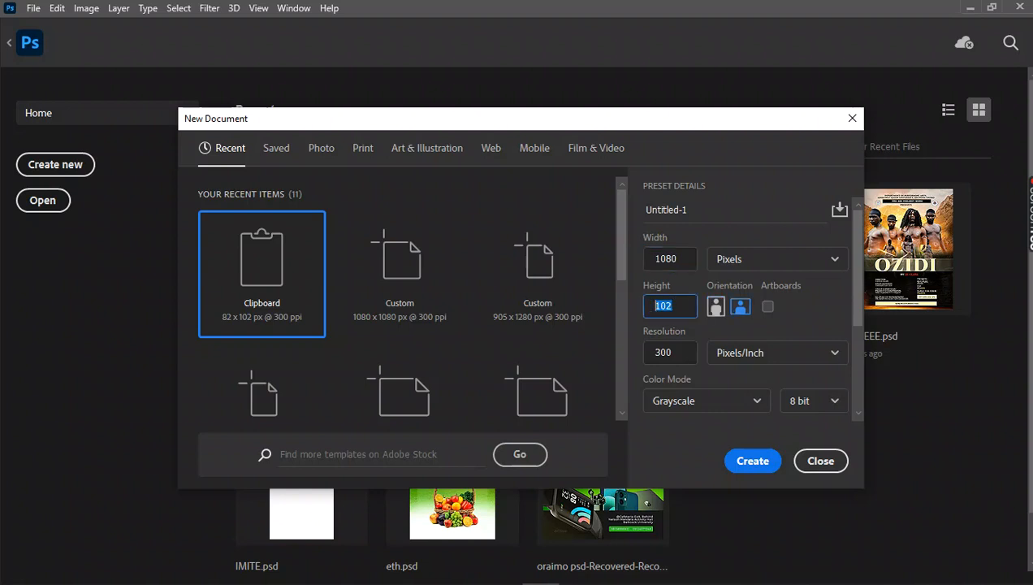
pyautogui.write('1')
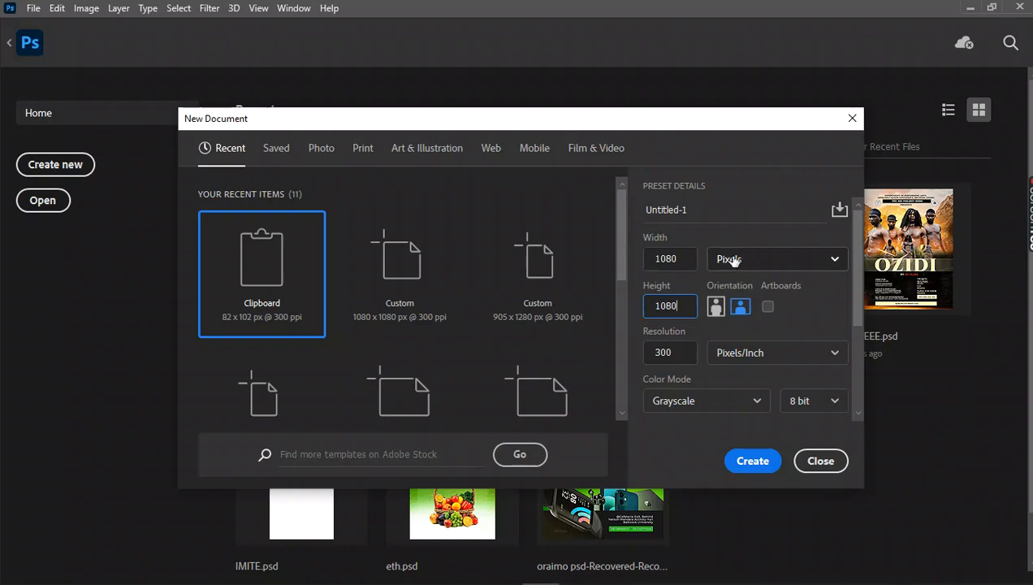
pyautogui.click(753, 461)
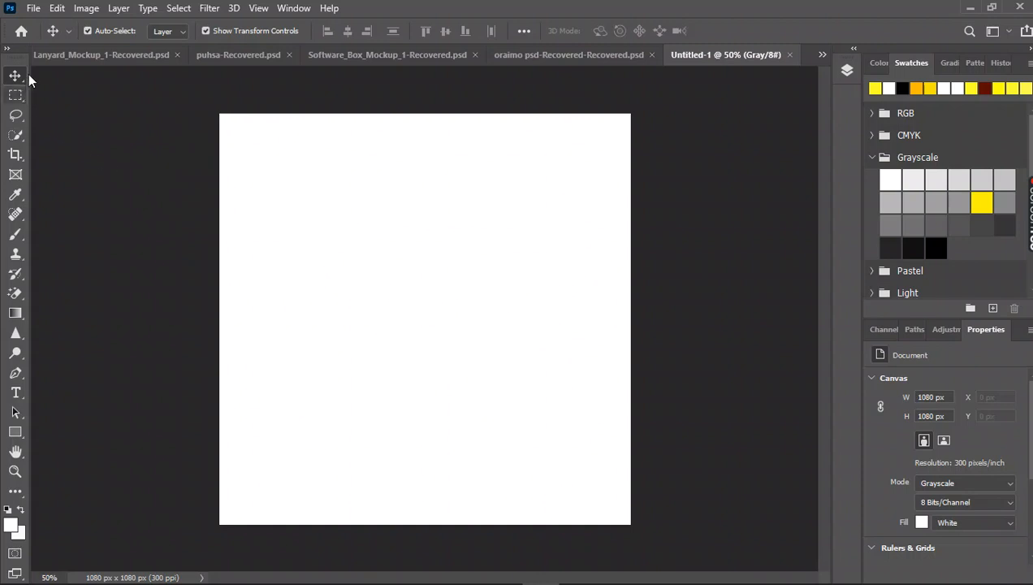
# Start placing an embedded image and browse to the Downloads folder.
pyautogui.click(34, 9)
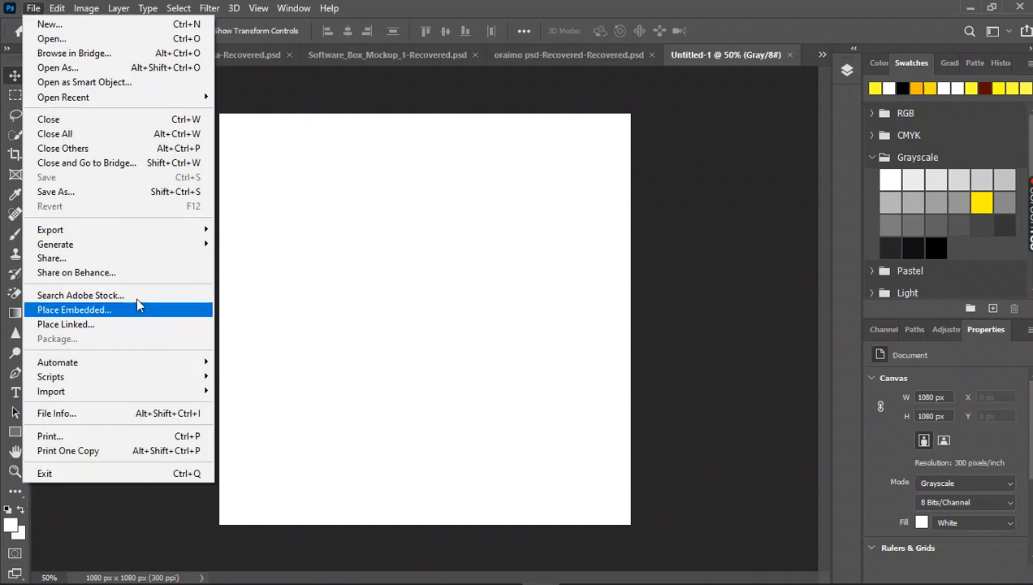
pyautogui.click(295, 226)
pyautogui.click(35, 11)
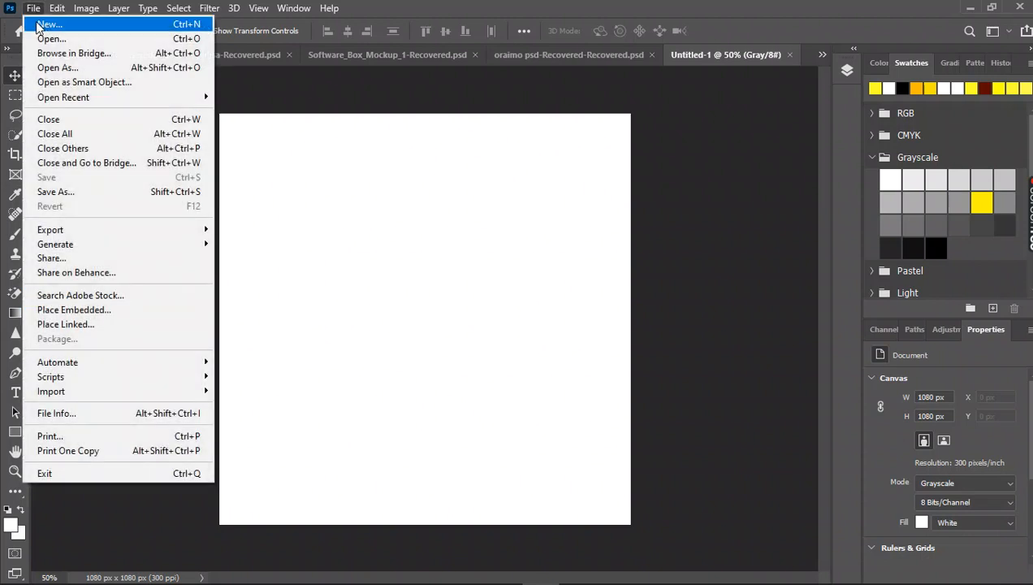
pyautogui.click(96, 310)
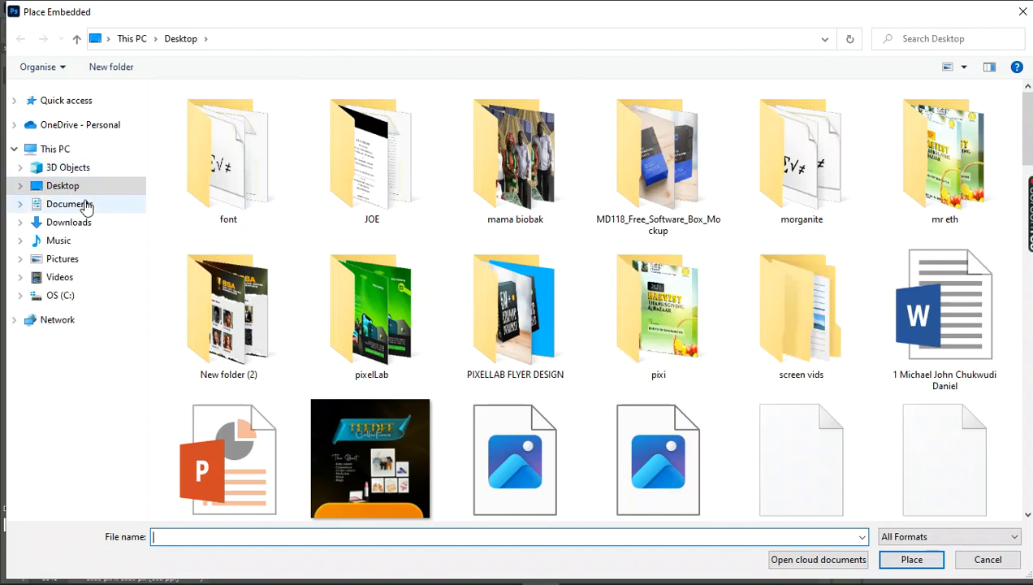
pyautogui.click(88, 221)
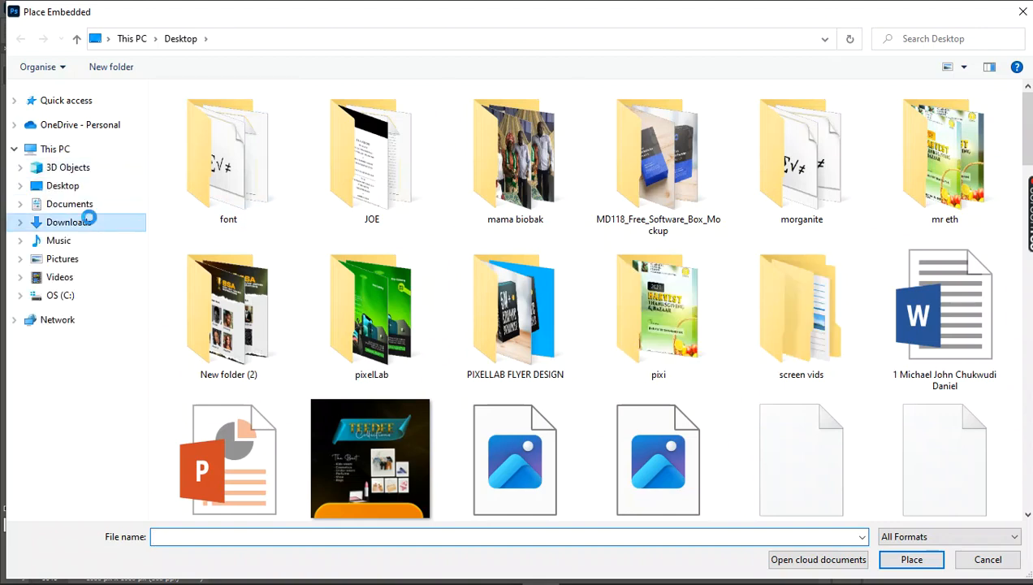
pyautogui.doubleClick(201, 195)
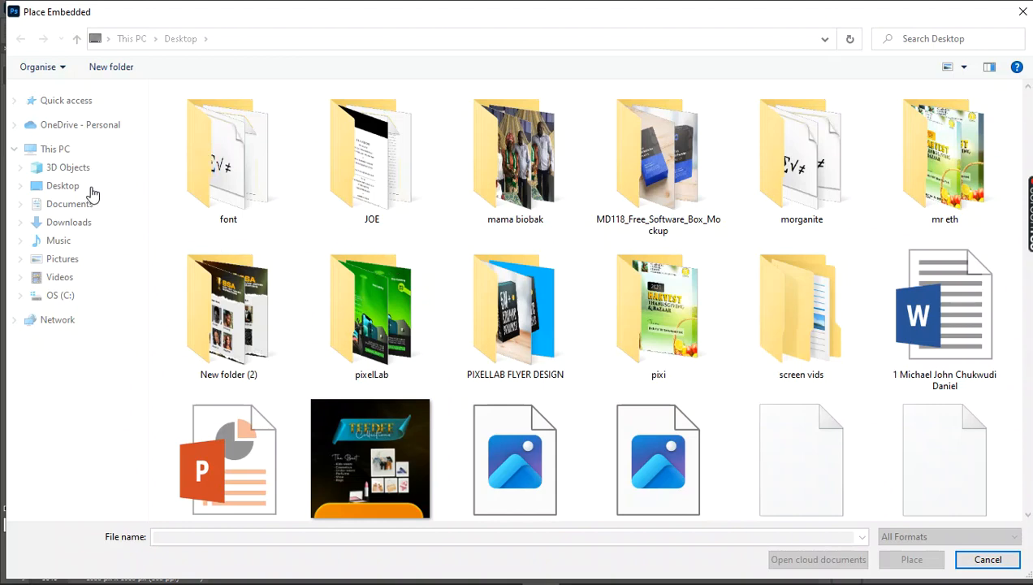
pyautogui.click(73, 222)
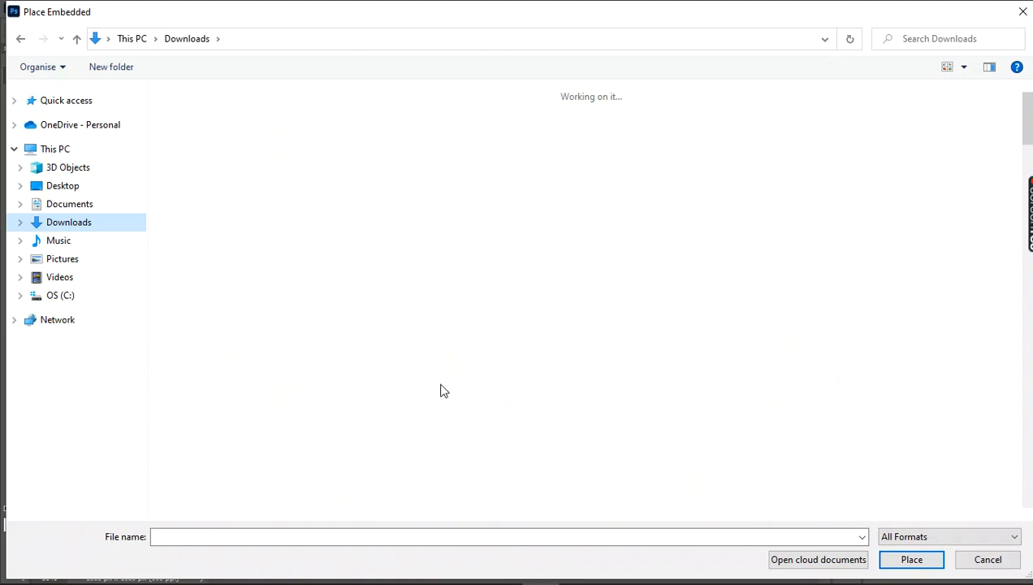
# Find the brushed-metal texture "pngegg (2)" in the Downloads folder and place it in the document at its default size.
pyautogui.scroll(-10, 440, 373)
pyautogui.scroll(3, 460, 343)
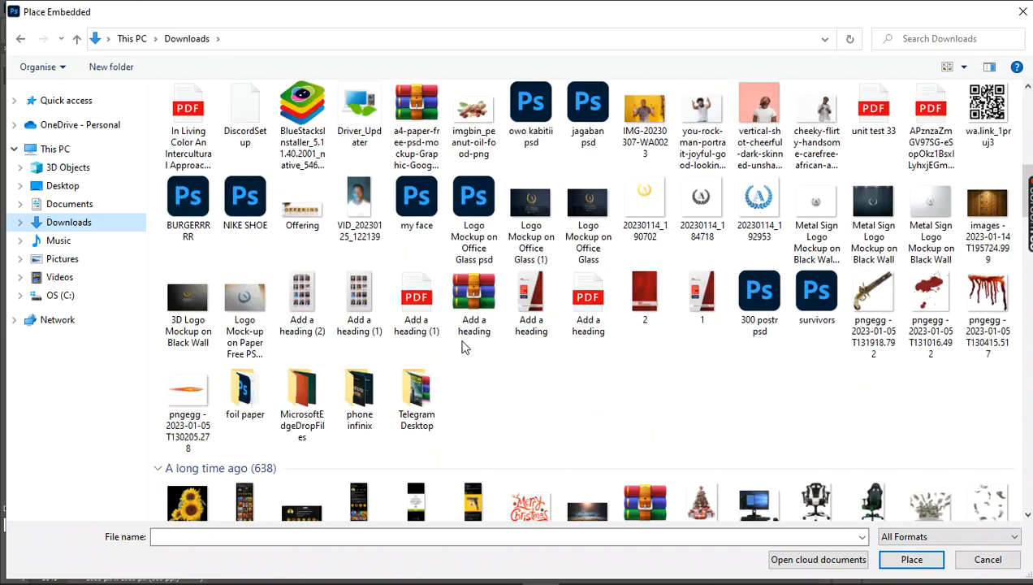
pyautogui.scroll(-3, 641, 307)
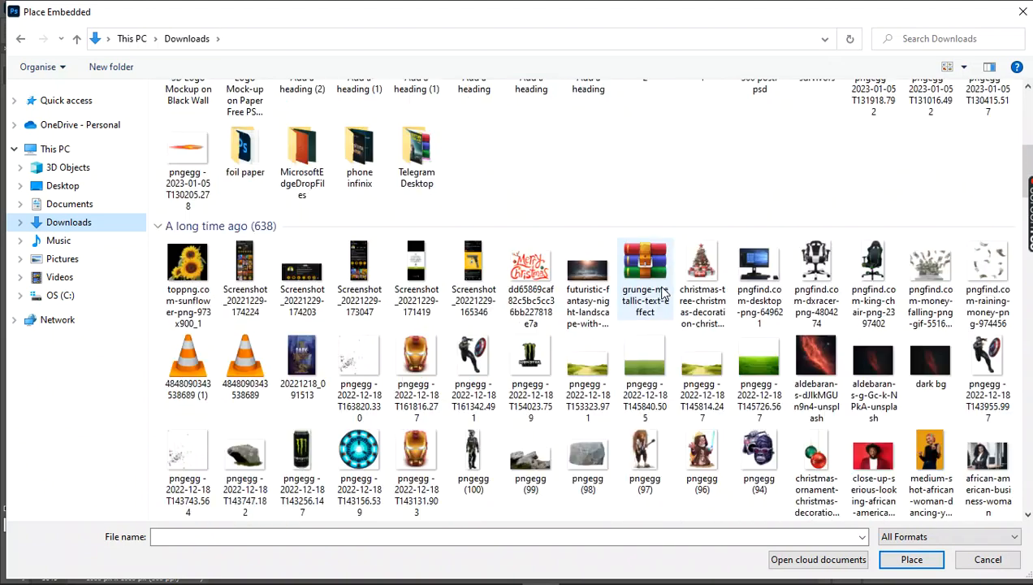
pyautogui.scroll(-5, 662, 293)
pyautogui.scroll(-3, 661, 292)
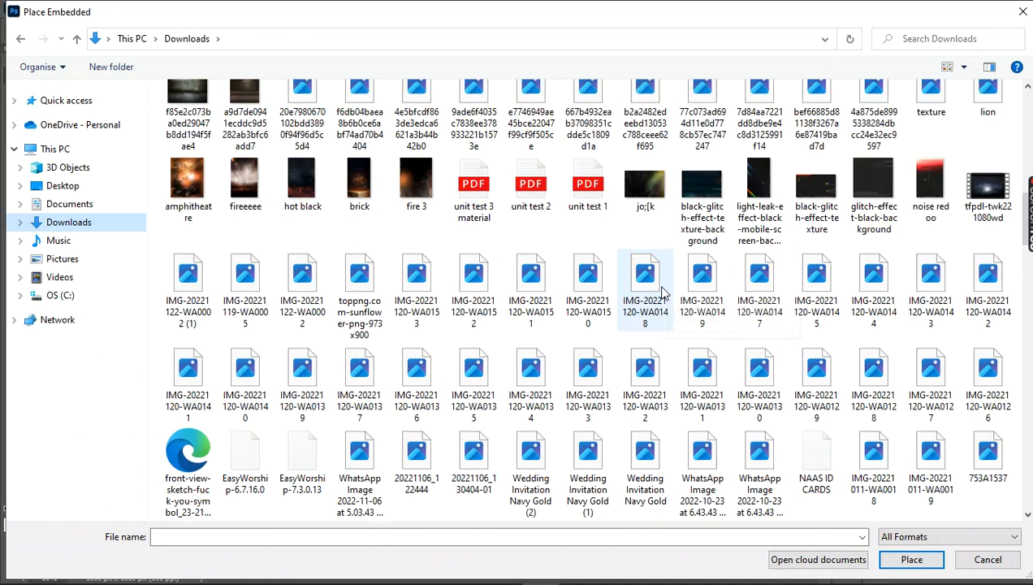
pyautogui.scroll(-3, 662, 293)
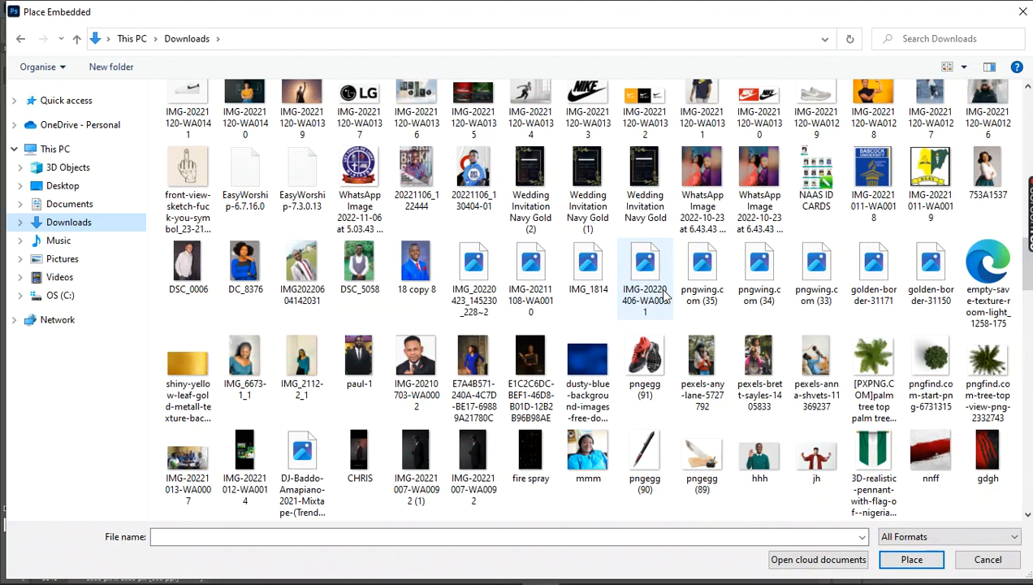
pyautogui.scroll(-3, 665, 297)
pyautogui.scroll(-3, 664, 297)
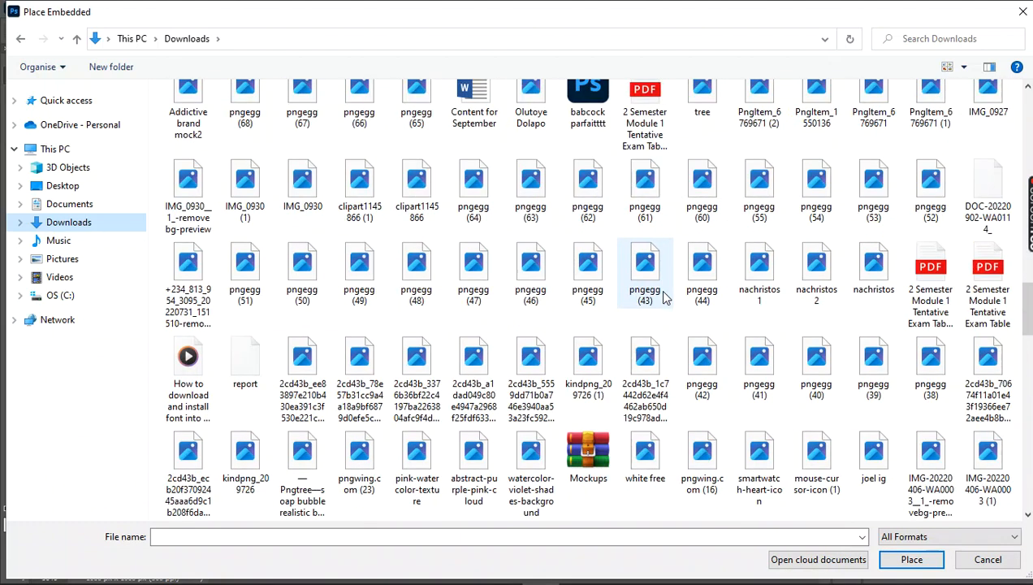
pyautogui.scroll(2, 665, 297)
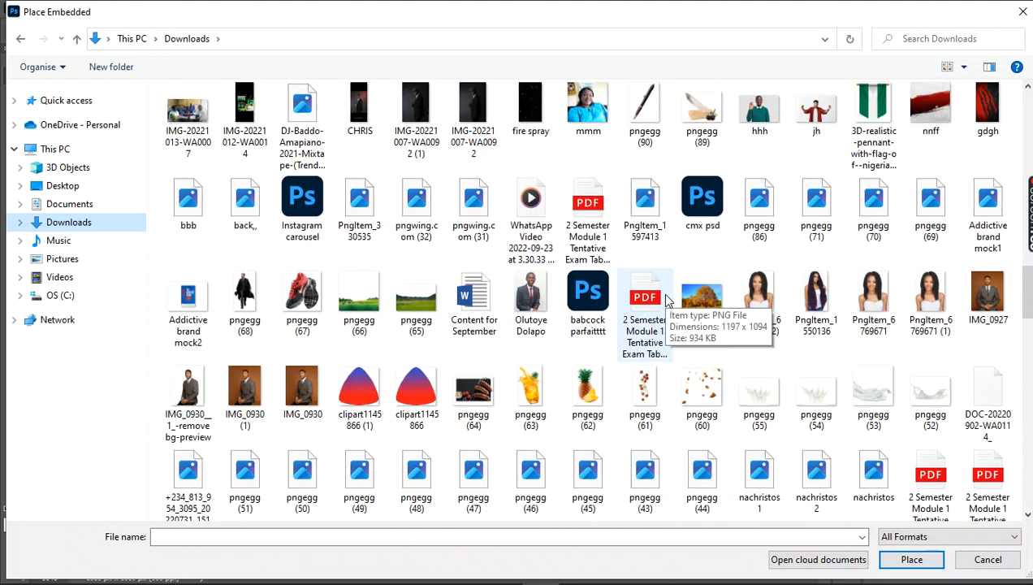
pyautogui.scroll(-2, 664, 298)
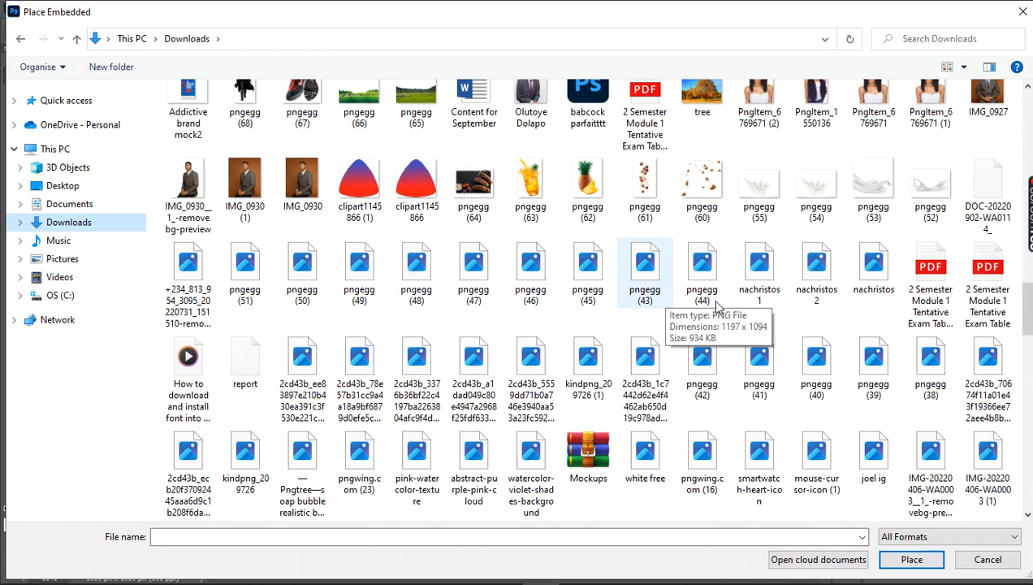
pyautogui.scroll(-7, 719, 309)
pyautogui.scroll(-5, 728, 315)
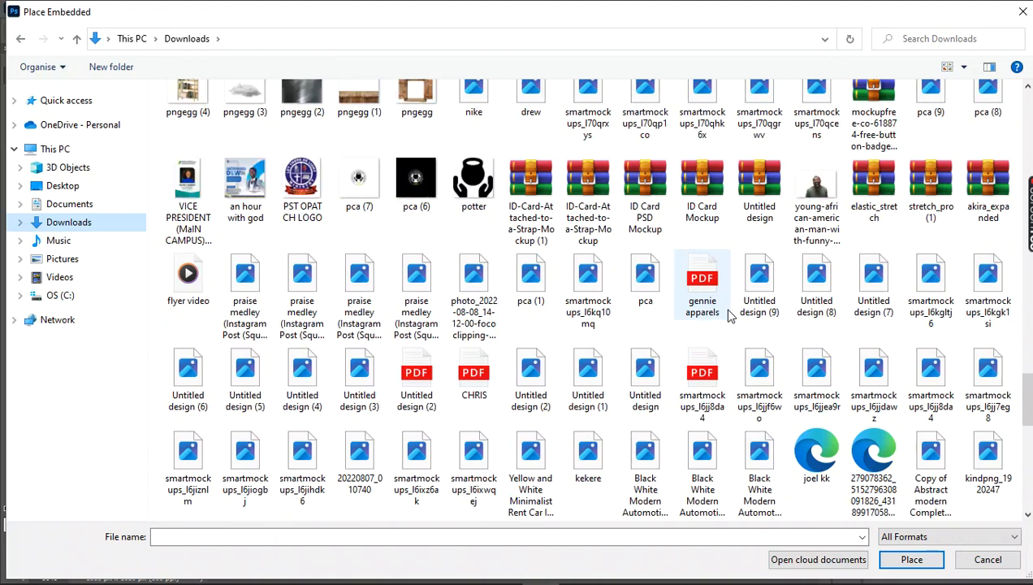
pyautogui.scroll(2, 596, 311)
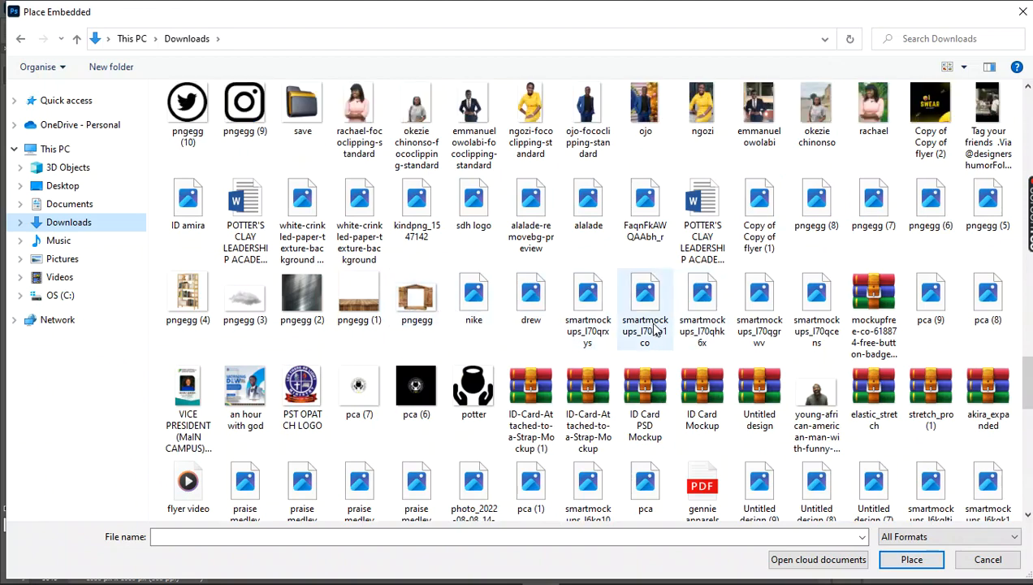
pyautogui.scroll(-10, 439, 414)
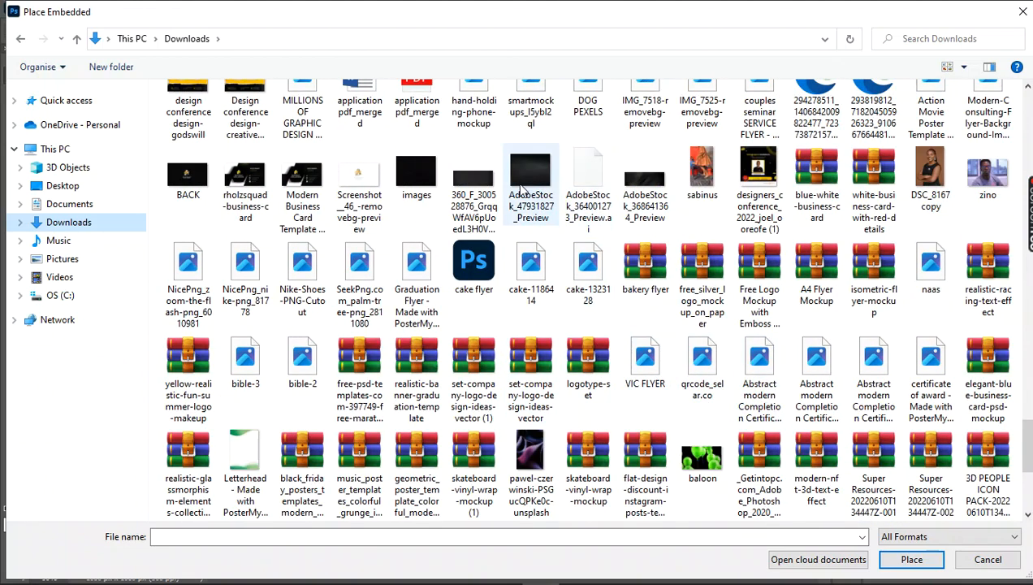
pyautogui.scroll(-5, 686, 260)
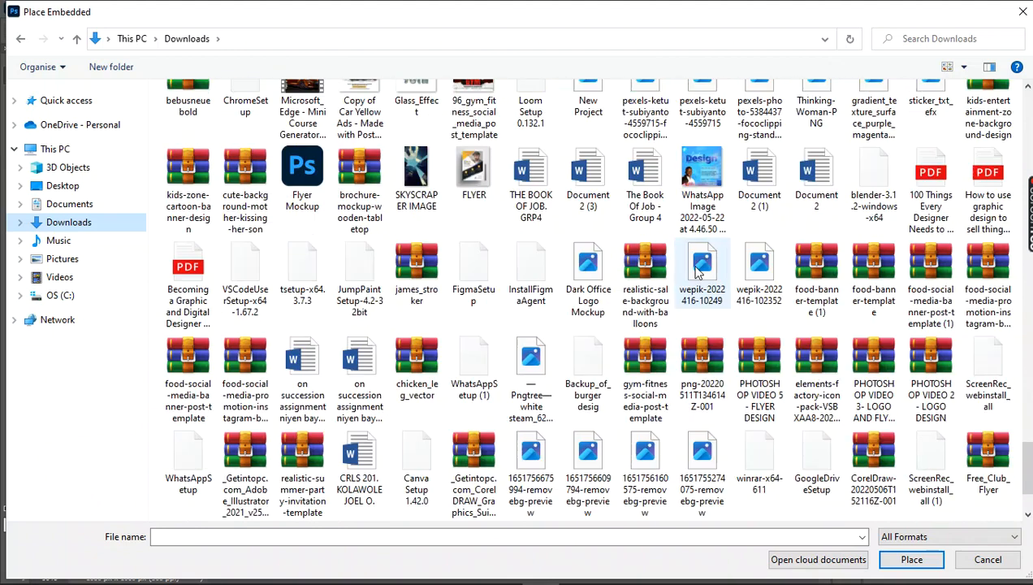
pyautogui.scroll(-2, 654, 274)
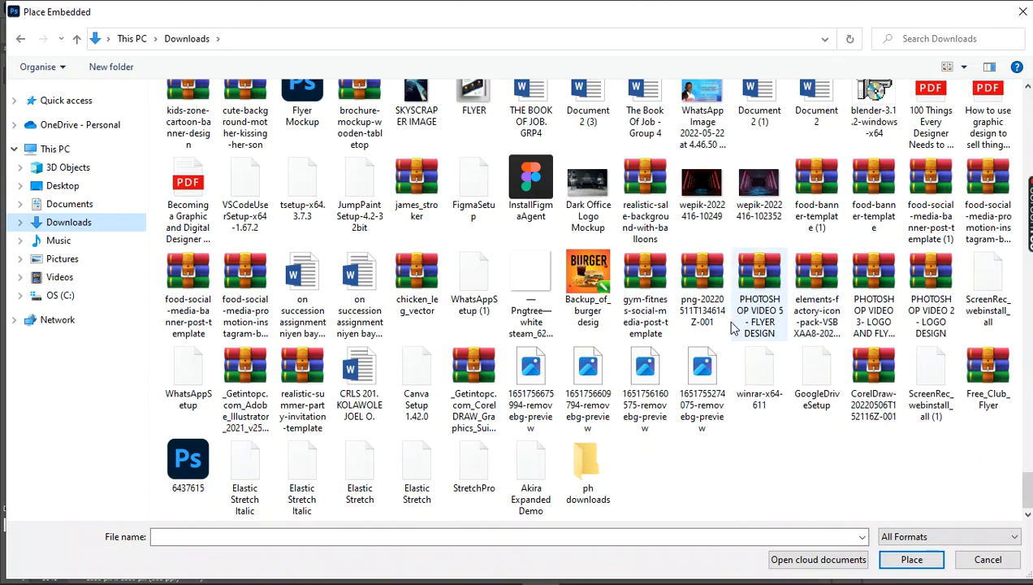
pyautogui.scroll(2, 714, 324)
pyautogui.scroll(-2, 723, 339)
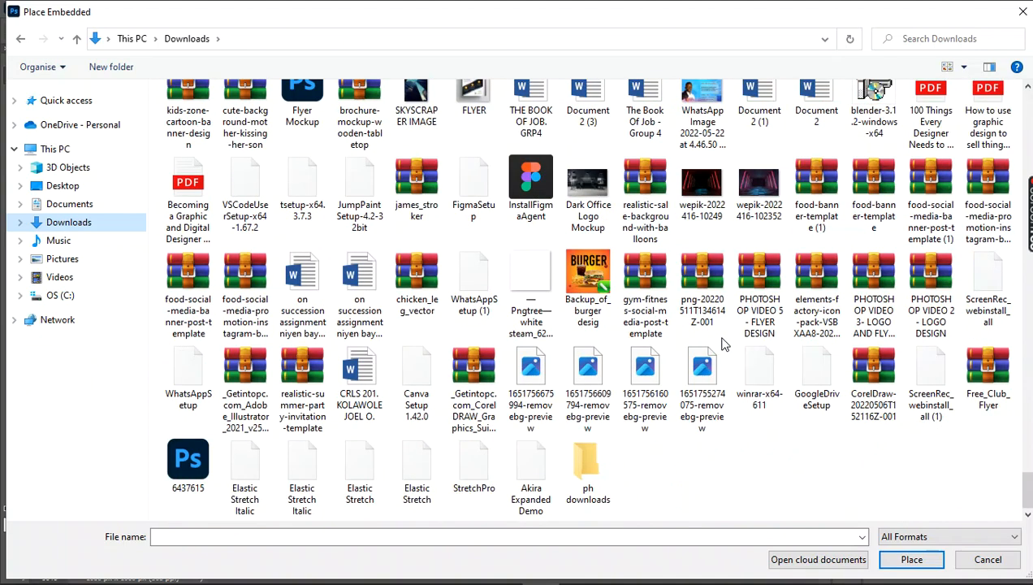
pyautogui.scroll(10, 723, 345)
pyautogui.scroll(6, 723, 345)
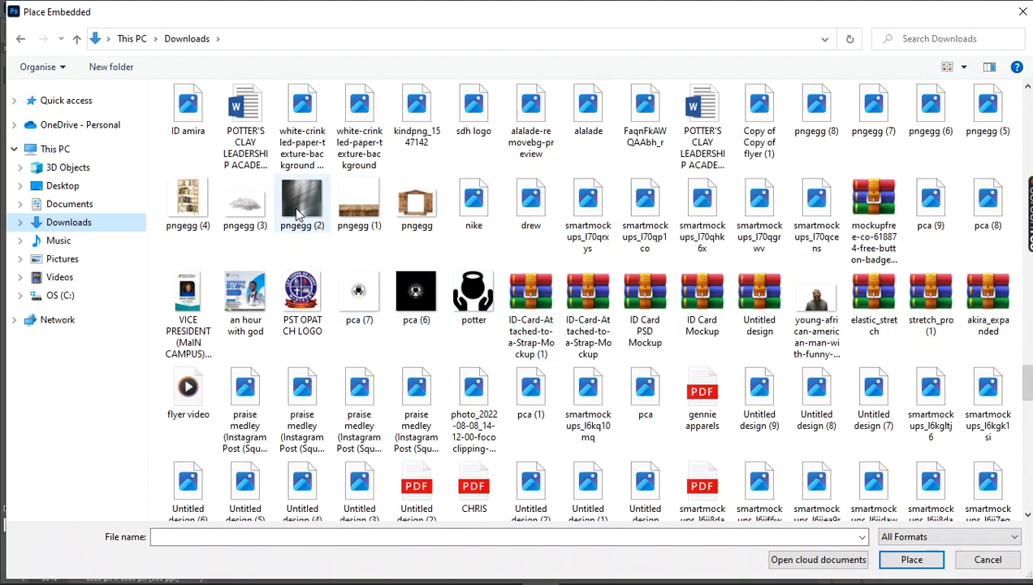
pyautogui.doubleClick(297, 212)
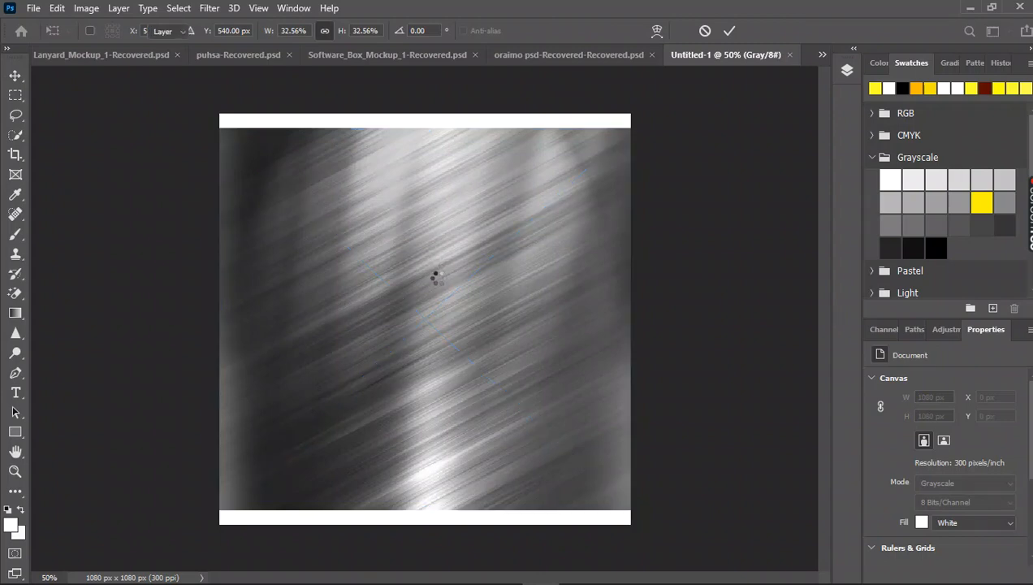
pyautogui.press('Return')
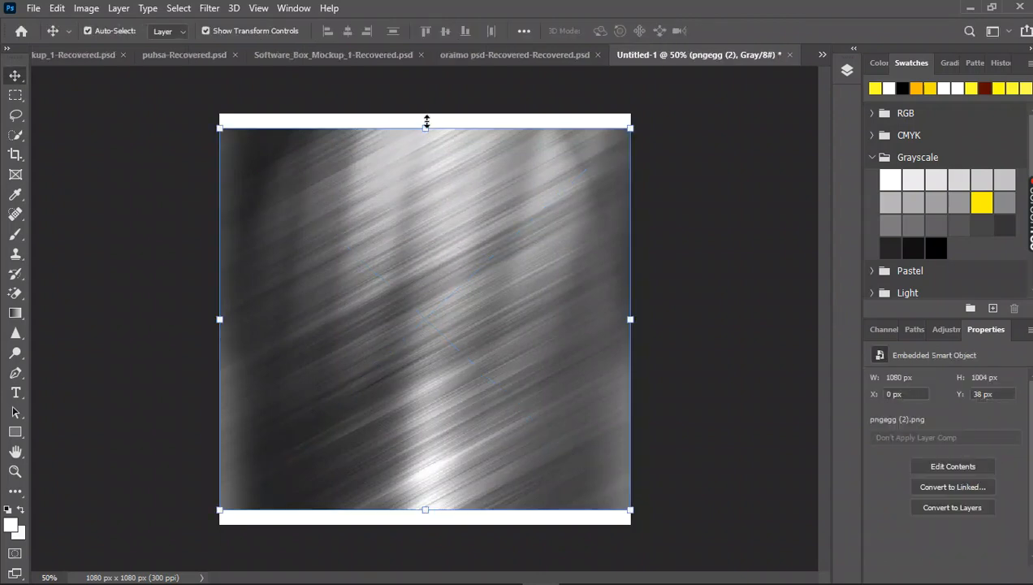
# Enlarge the placed texture proportionally to about 1188 x 1104 px so it covers the white strips above and below it.
pyautogui.click(425, 123)
pyautogui.moveTo(425, 106); pyautogui.dragTo(424, 94)
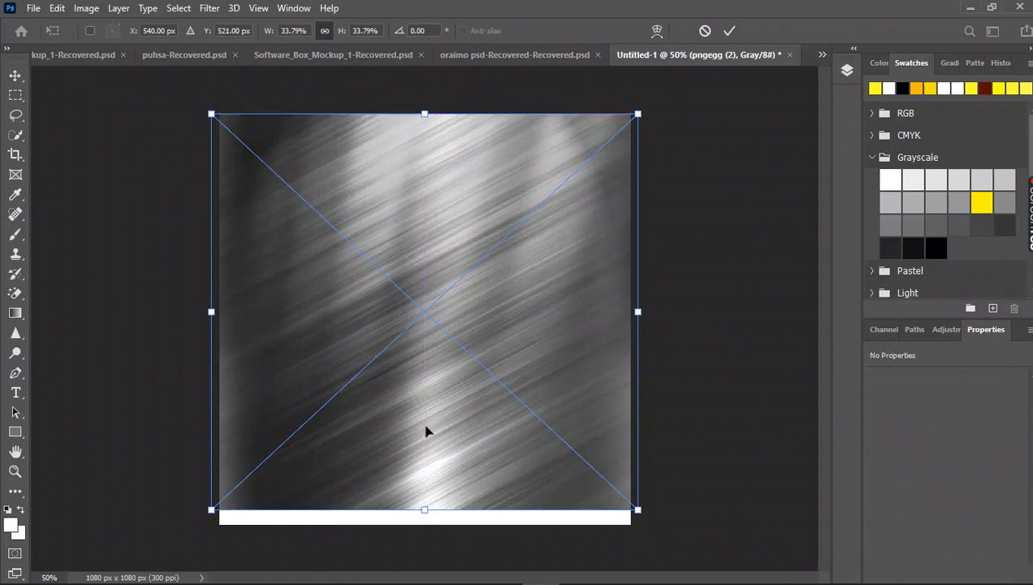
pyautogui.moveTo(426, 509); pyautogui.dragTo(426, 534)
pyautogui.press('Return')
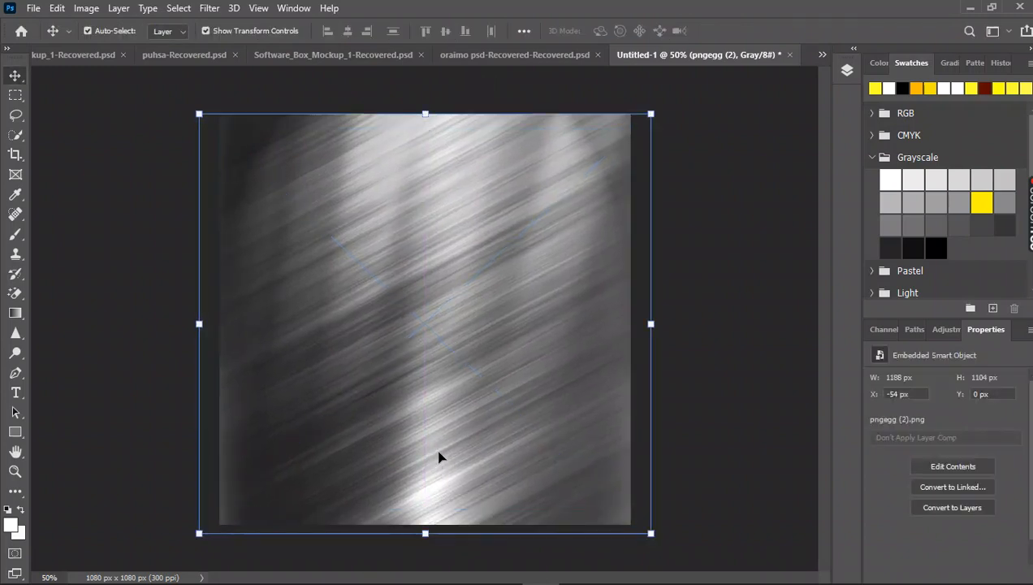
# Set the "pngegg (2)" layer's blend mode to Difference and its opacity to 26%, then deselect the layer.
pyautogui.click(845, 73)
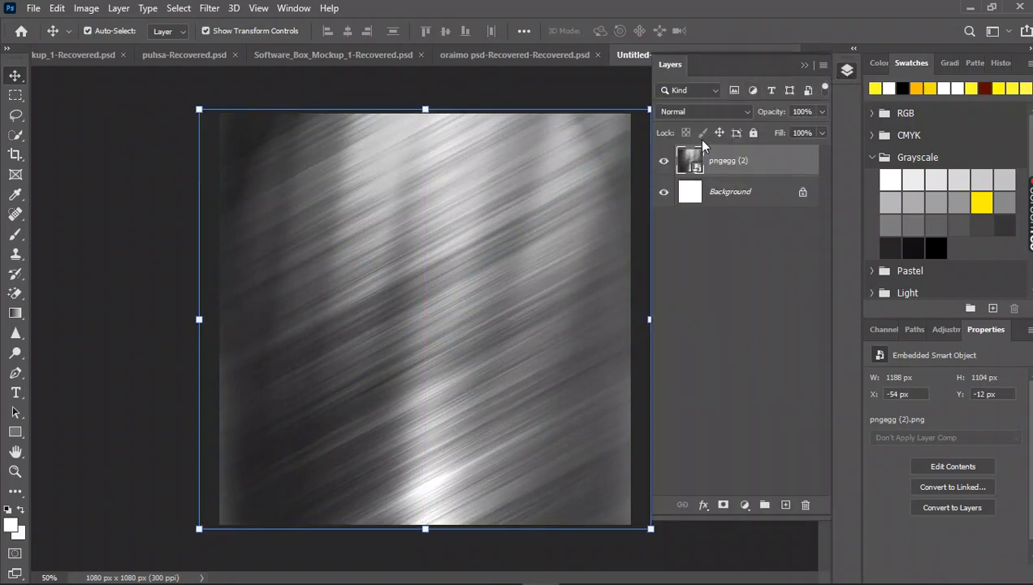
pyautogui.click(716, 111)
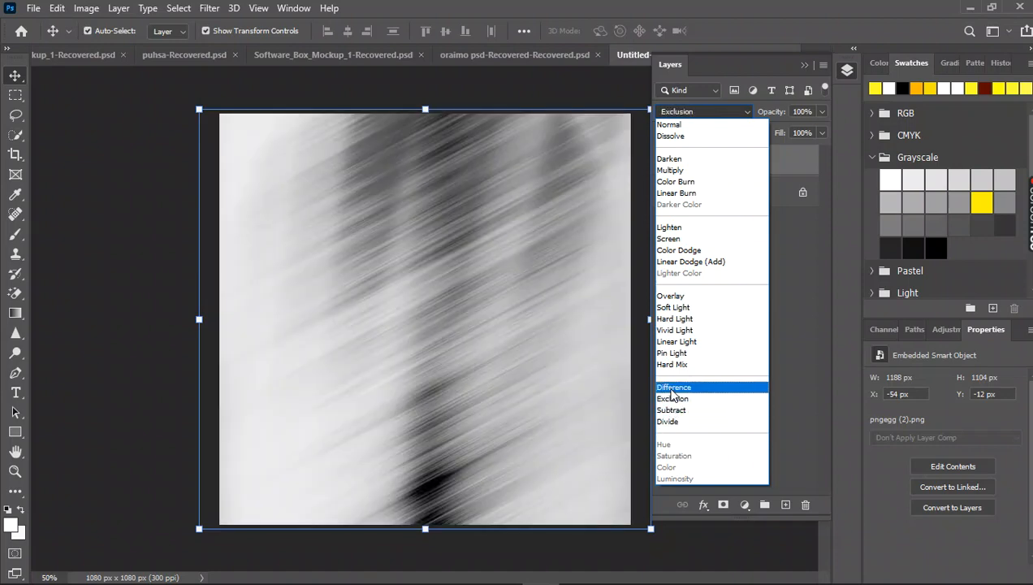
pyautogui.click(672, 388)
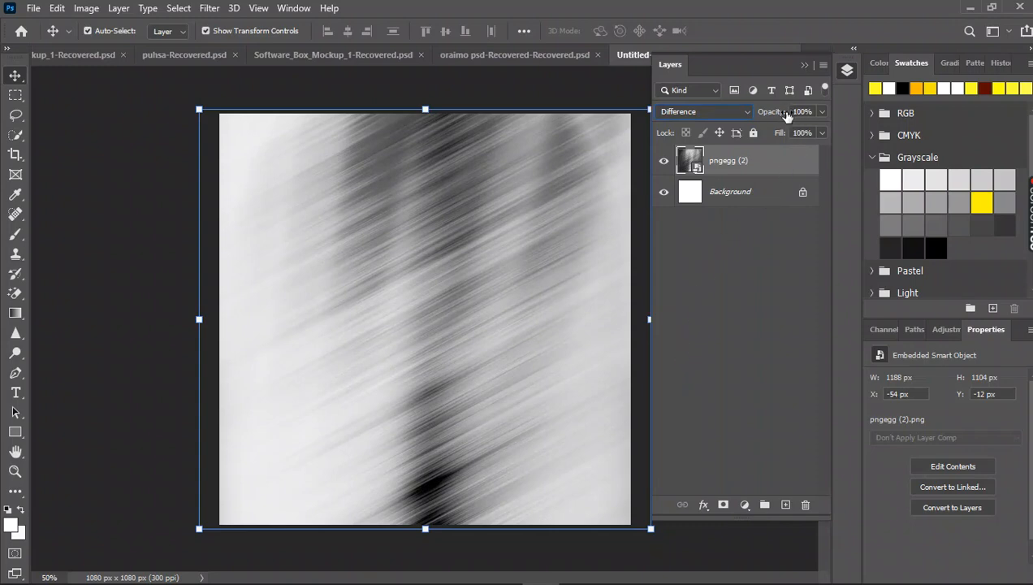
pyautogui.moveTo(786, 116); pyautogui.dragTo(728, 122)
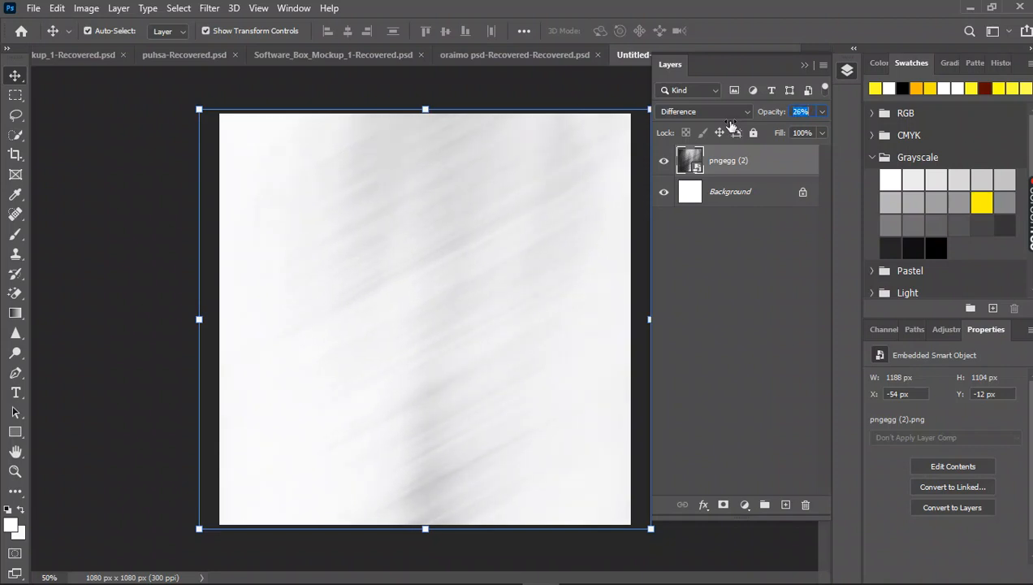
pyautogui.click(533, 190)
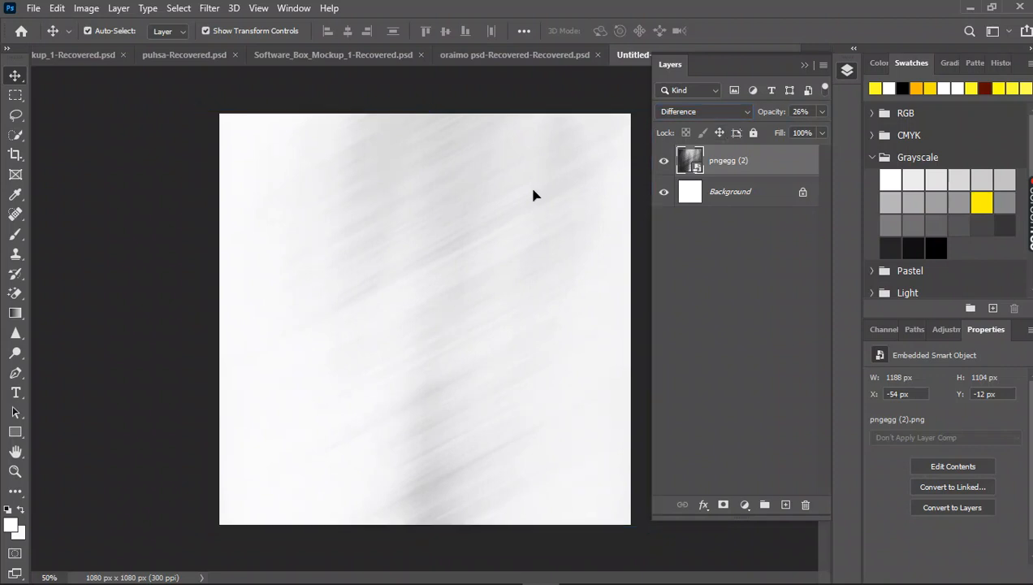
pyautogui.click(161, 225)
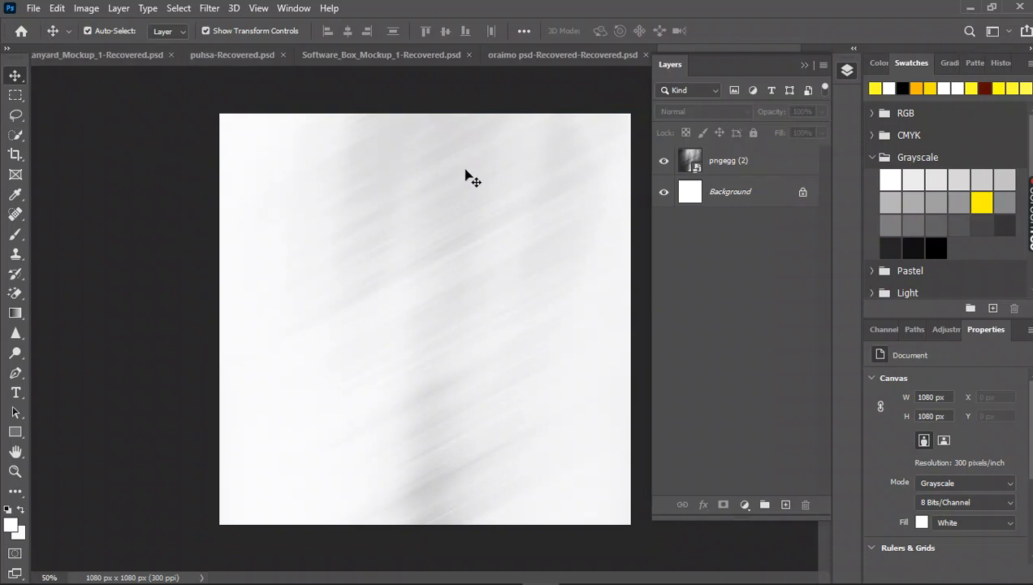
# Place the perfume bottle image "pngegg (45)" as an embedded object over the texture and commit the placement.
pyautogui.click(29, 9)
pyautogui.click(79, 310)
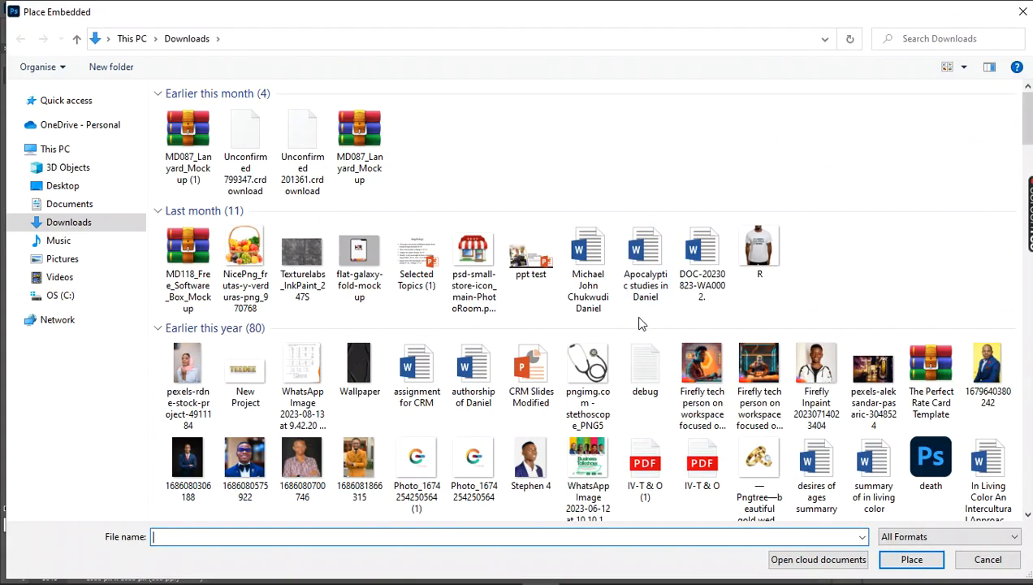
pyautogui.moveTo(894, 579)
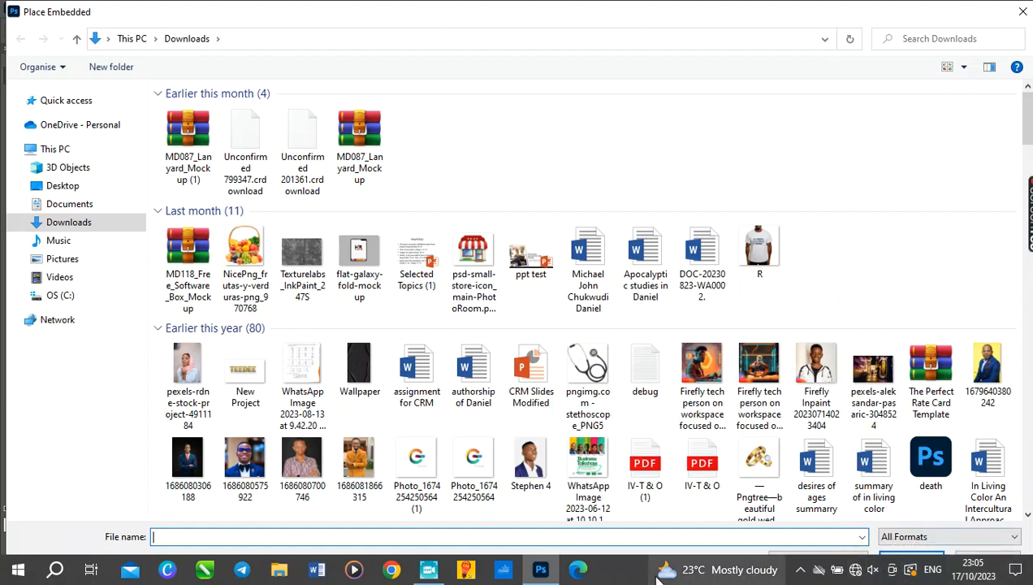
pyautogui.click(429, 569)
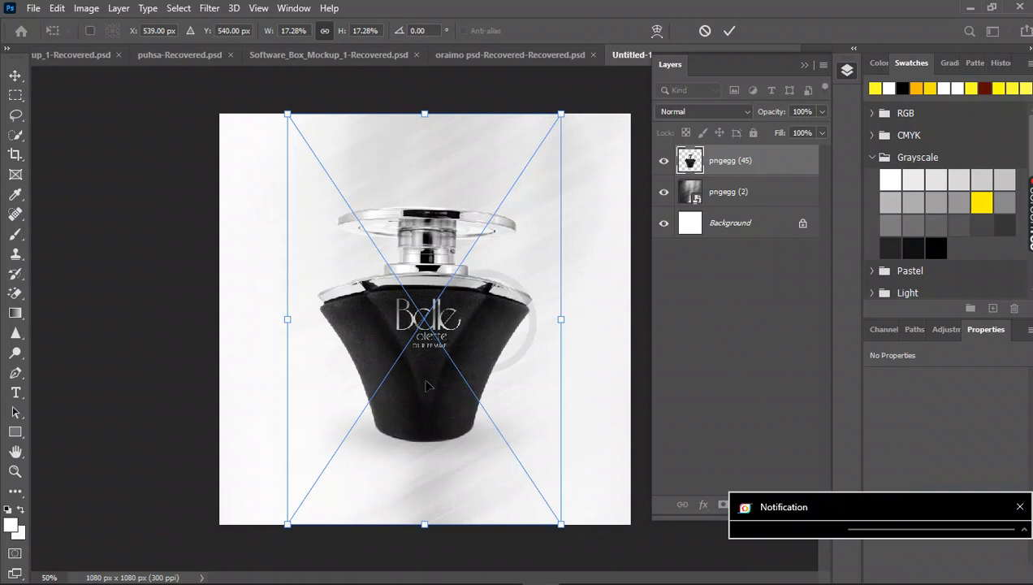
pyautogui.moveTo(425, 383); pyautogui.dragTo(448, 412)
pyautogui.press('Return')
# Enlarge the perfume bottle proportionally to about 637 x 747 px and move it to about X 222, Y 253 px, centred on the canvas.
pyautogui.moveTo(538, 491); pyautogui.dragTo(567, 536)
pyautogui.moveTo(413, 379); pyautogui.dragTo(421, 410)
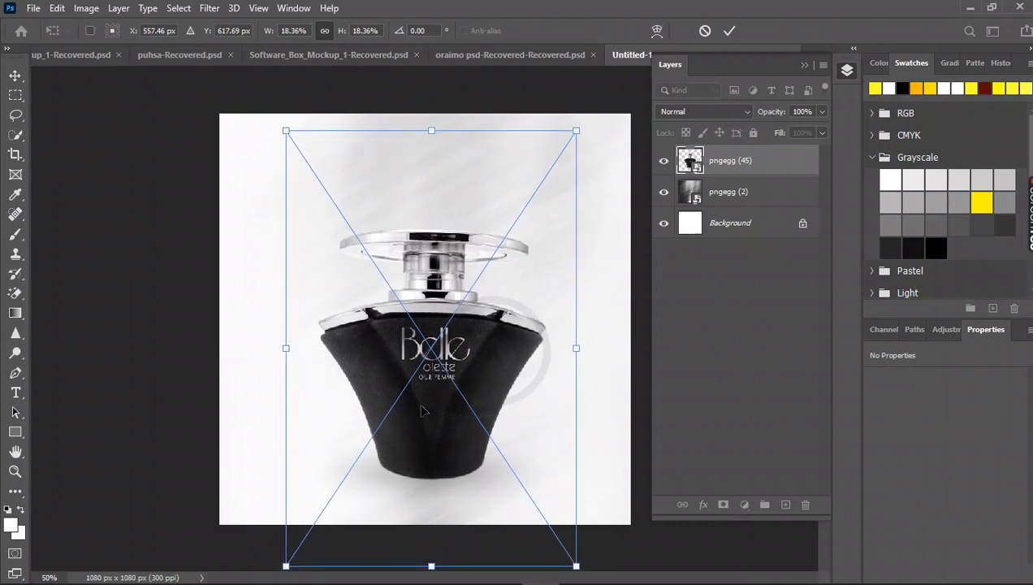
pyautogui.press('Return')
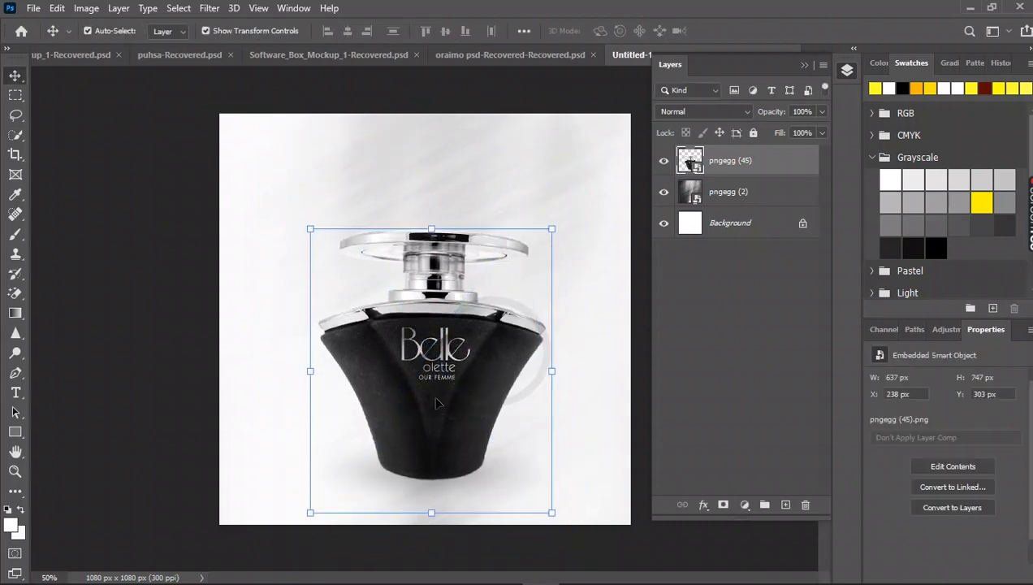
pyautogui.moveTo(435, 398); pyautogui.dragTo(431, 398)
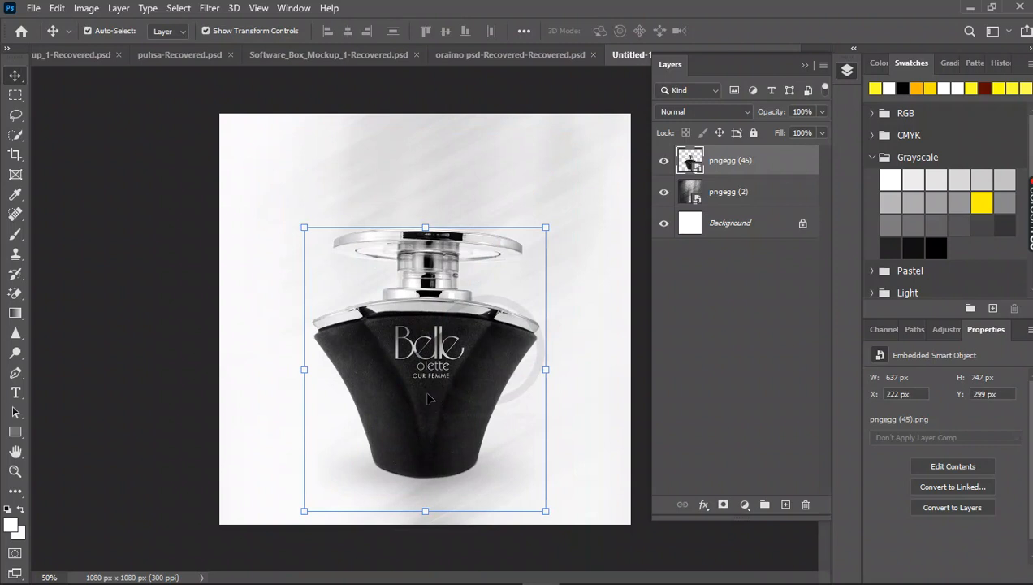
pyautogui.hotkey('ctrl', 't')
pyautogui.moveTo(430, 398); pyautogui.dragTo(432, 380)
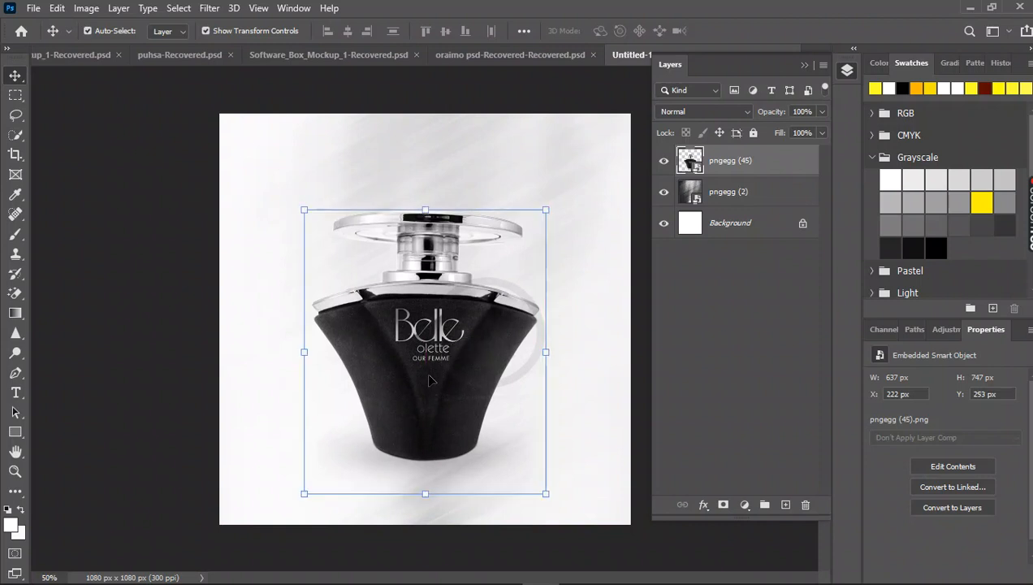
pyautogui.click(201, 384)
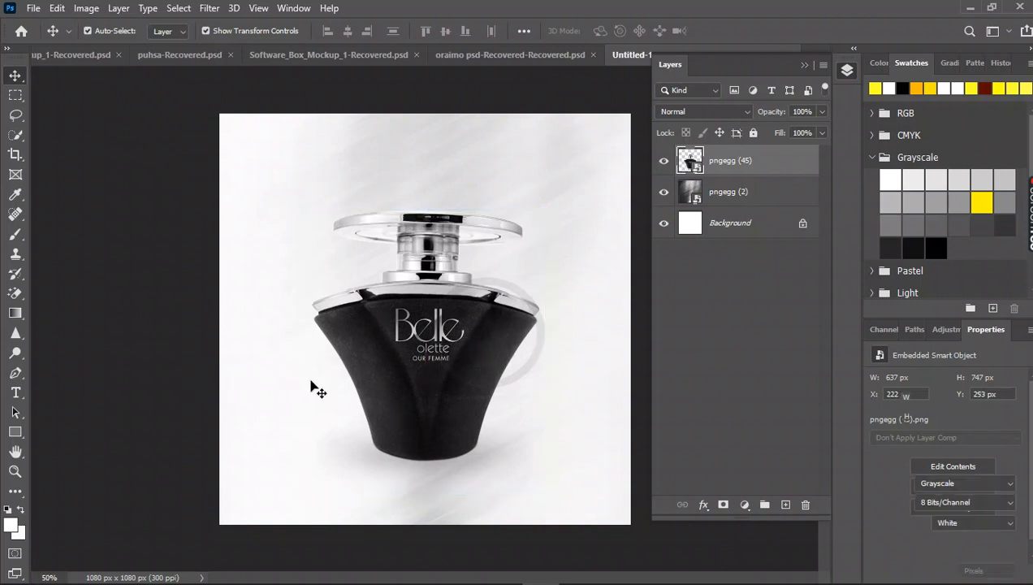
pyautogui.click(412, 383)
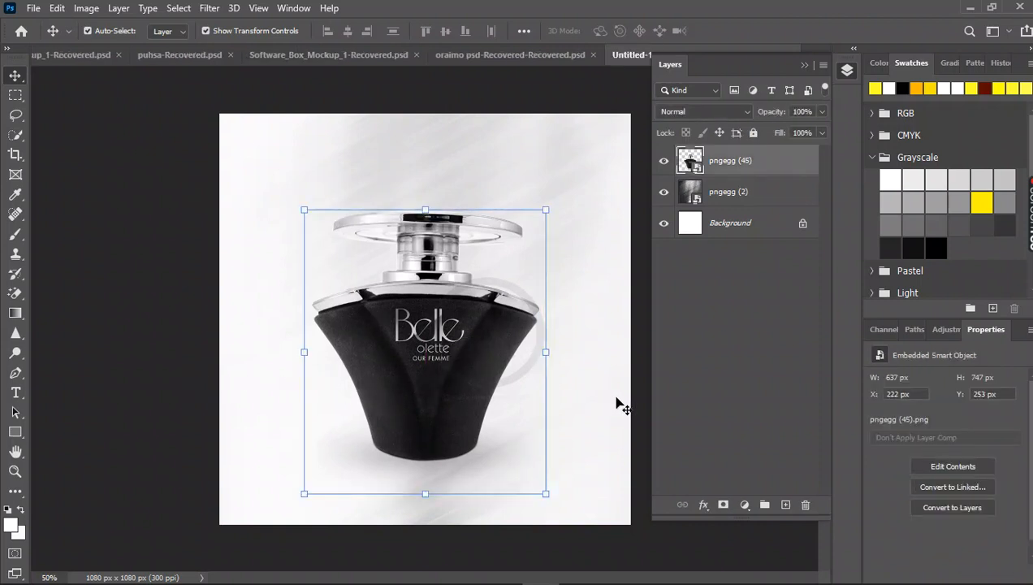
pyautogui.click(203, 452)
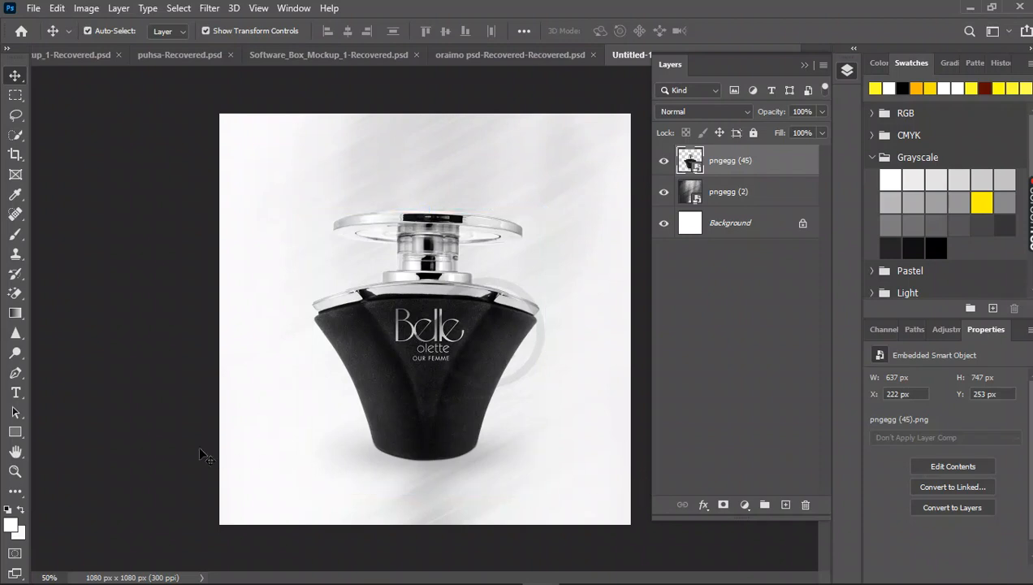
# Create a new layer named "shadow" above the perfume bottle layer.
pyautogui.click(121, 9)
pyautogui.moveTo(180, 31)
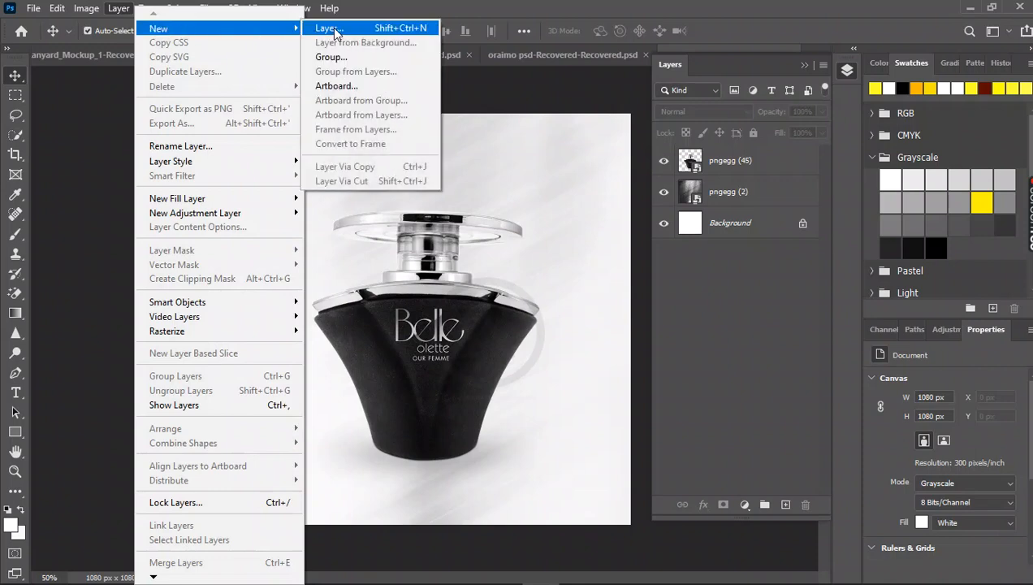
pyautogui.click(336, 30)
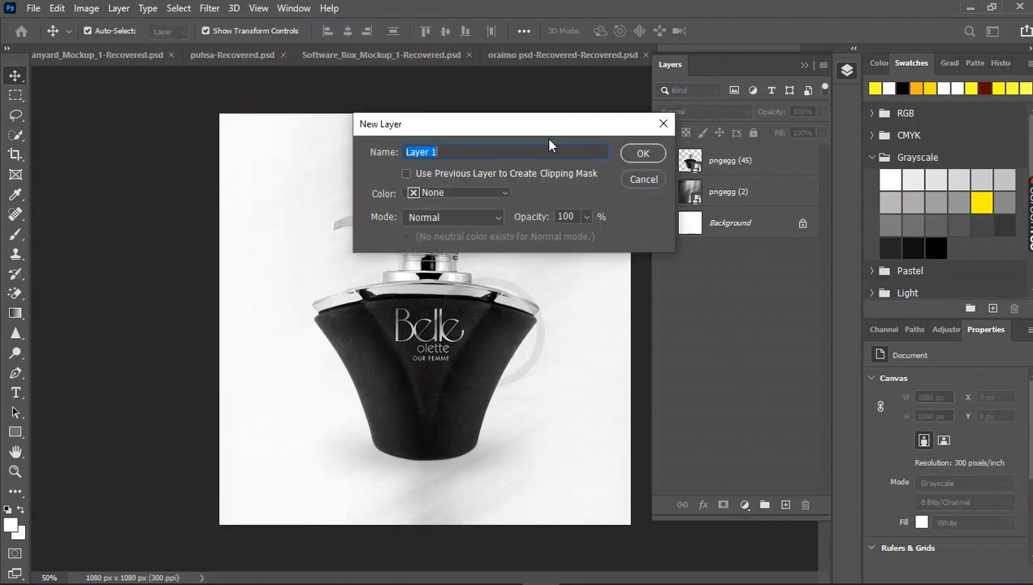
pyautogui.press('BackSpace')
pyautogui.write('shadow')
pyautogui.click(643, 155)
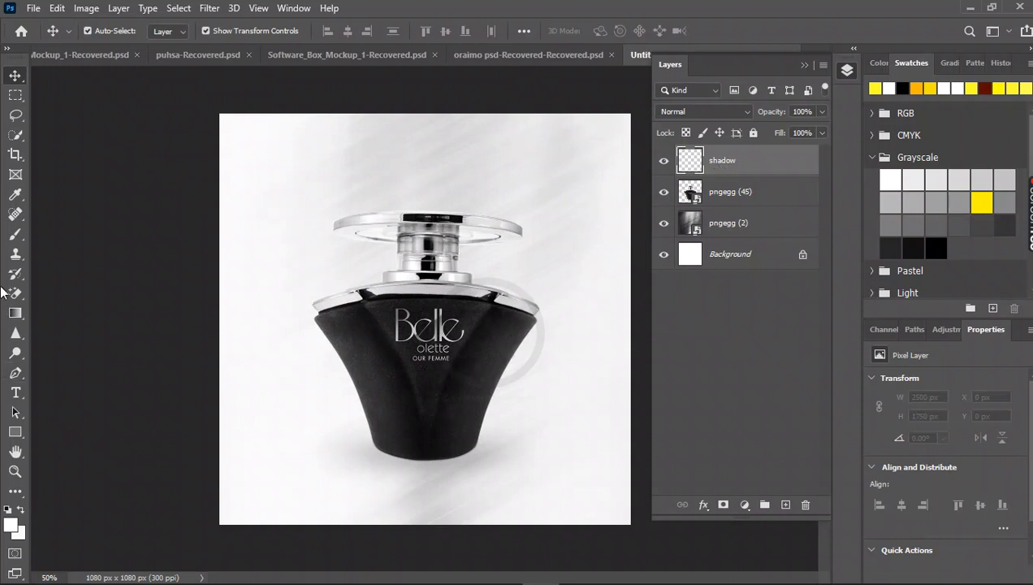
# Paint a white test stroke over the bottle with the 600 px Brush on the "shadow" layer and undo it.
pyautogui.click(13, 242)
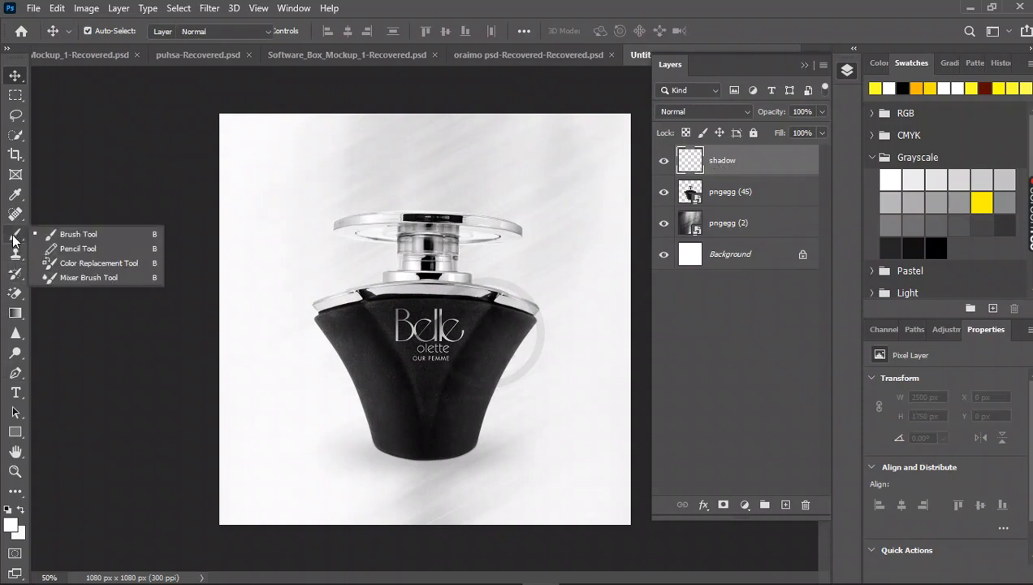
pyautogui.click(55, 237)
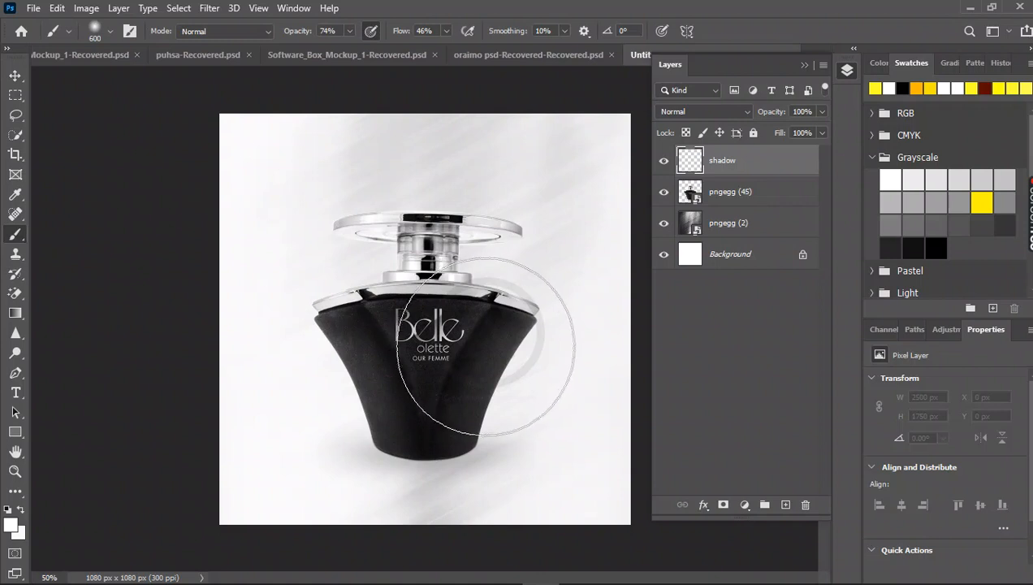
pyautogui.moveTo(467, 365); pyautogui.dragTo(426, 375)
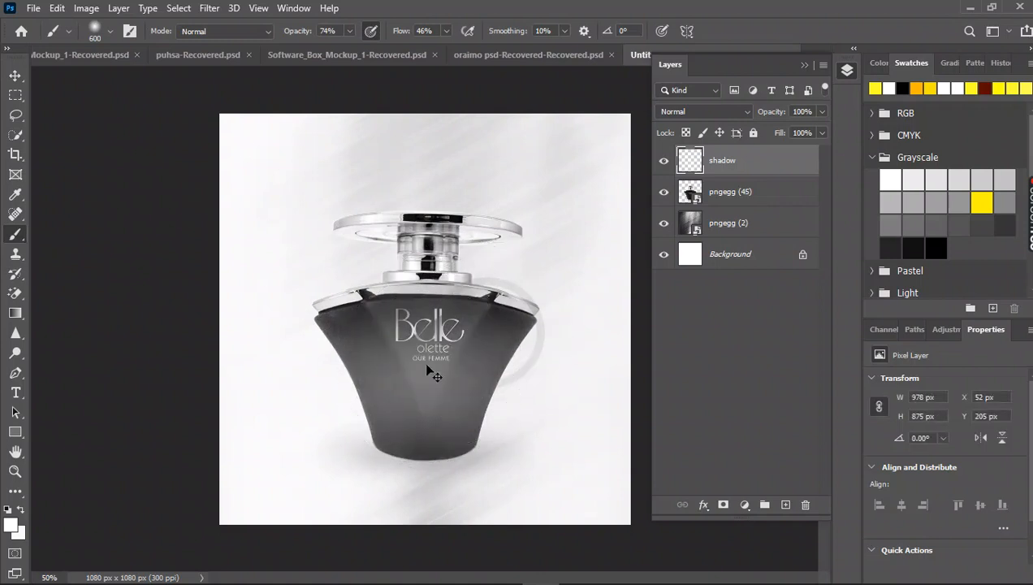
pyautogui.hotkey('ctrl', 'z')
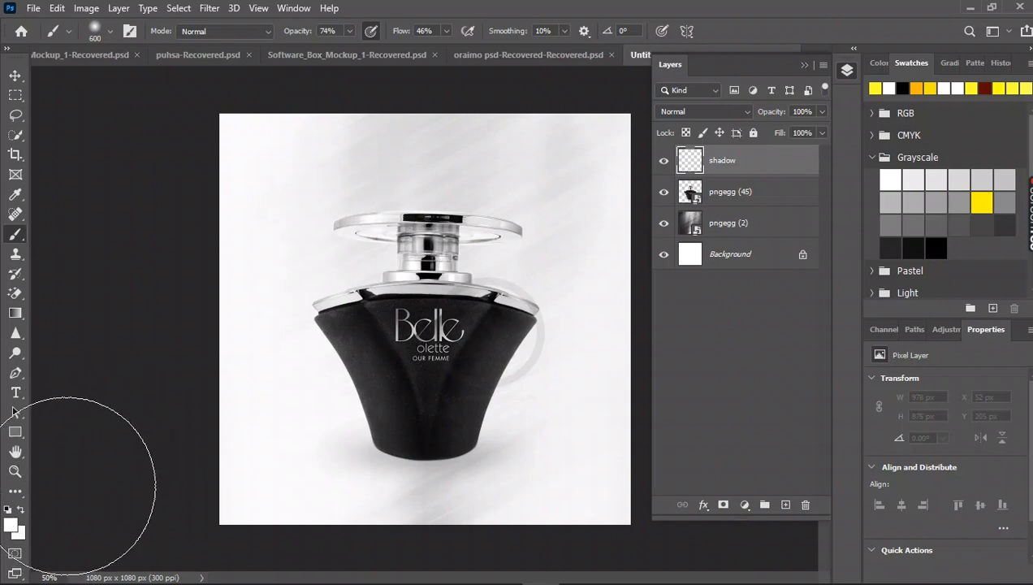
# Set the foreground color to black (#000000).
pyautogui.click(11, 526)
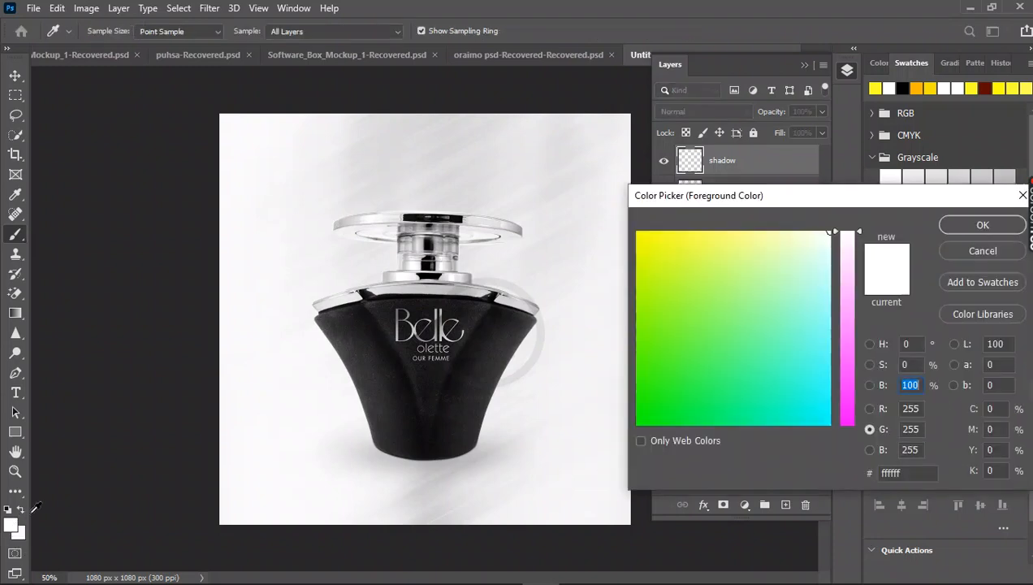
pyautogui.moveTo(657, 355); pyautogui.dragTo(618, 459)
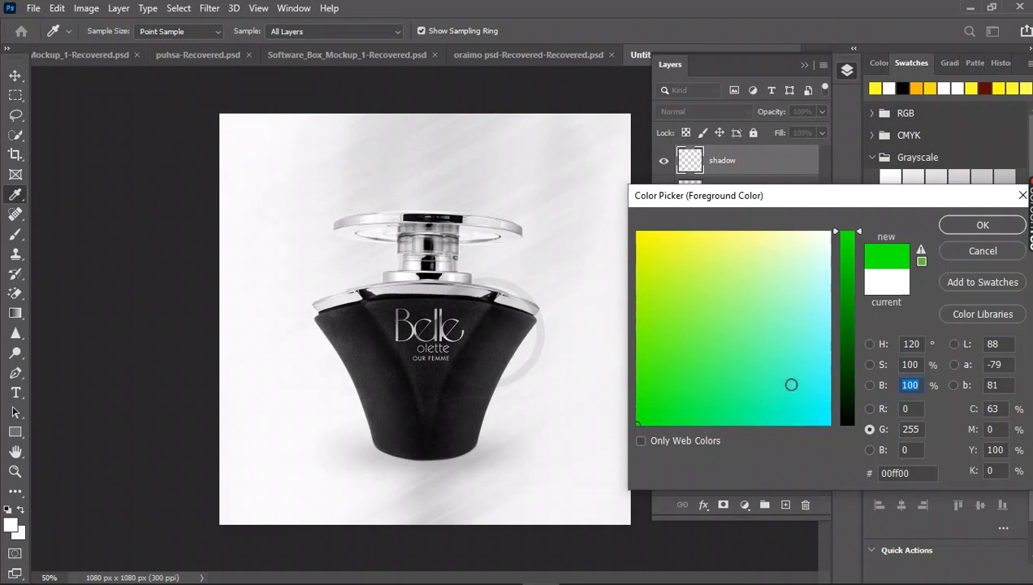
pyautogui.moveTo(848, 336); pyautogui.dragTo(846, 439)
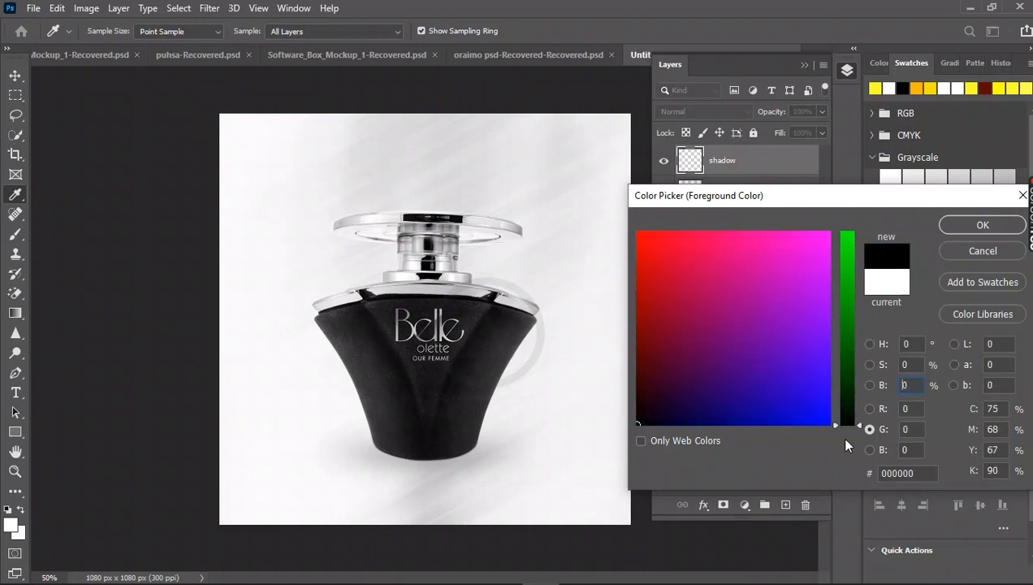
pyautogui.click(961, 228)
# Paint a soft black shadow around the bottle's base with the 600 px Brush on the "shadow" layer.
pyautogui.press('b')
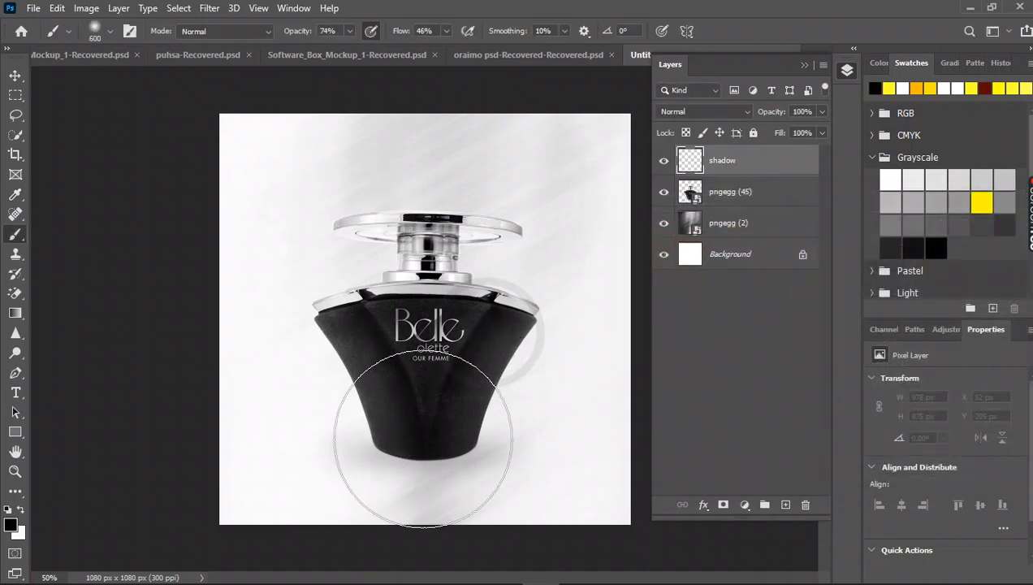
pyautogui.moveTo(422, 439); pyautogui.dragTo(425, 449)
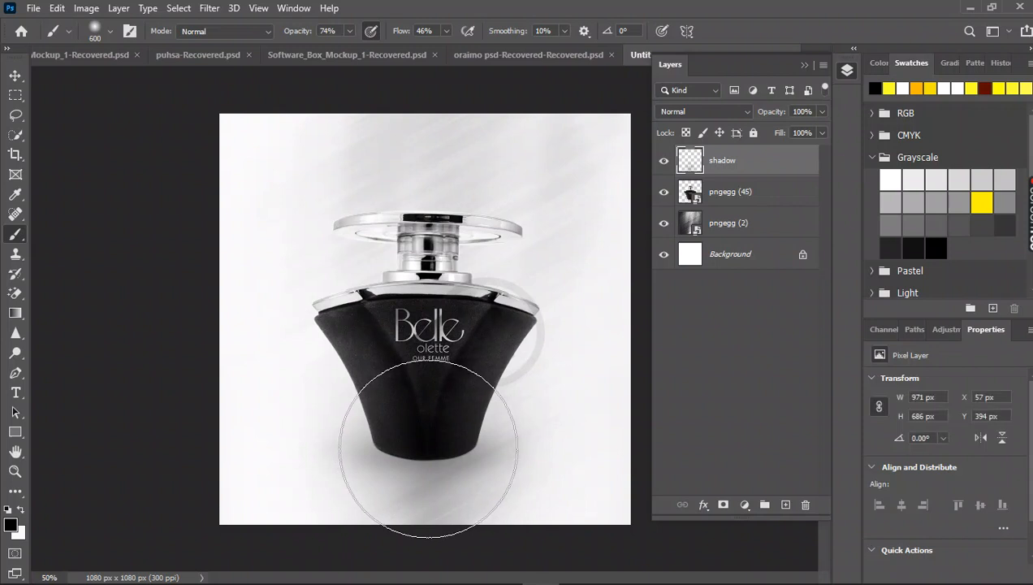
pyautogui.click(425, 445)
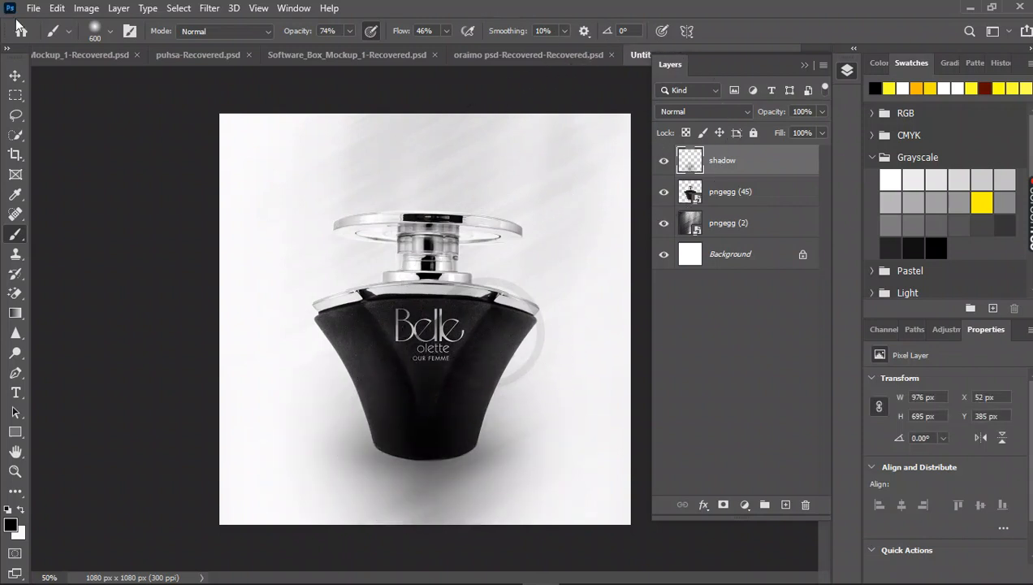
# Flatten the painted shadow to about 31% of its height and move it to just above the bottle's cap.
pyautogui.click(15, 76)
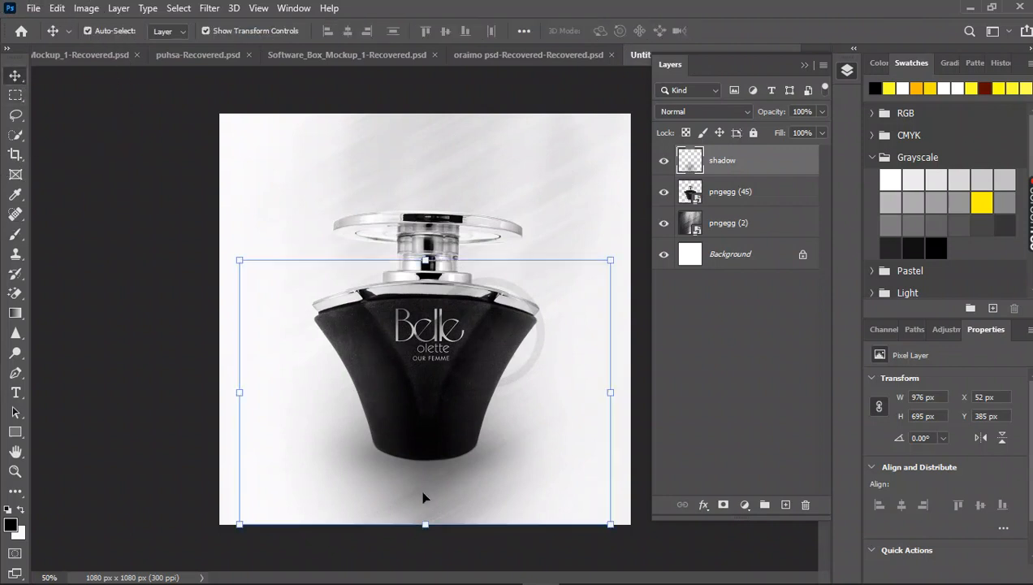
pyautogui.moveTo(424, 525); pyautogui.dragTo(446, 341)
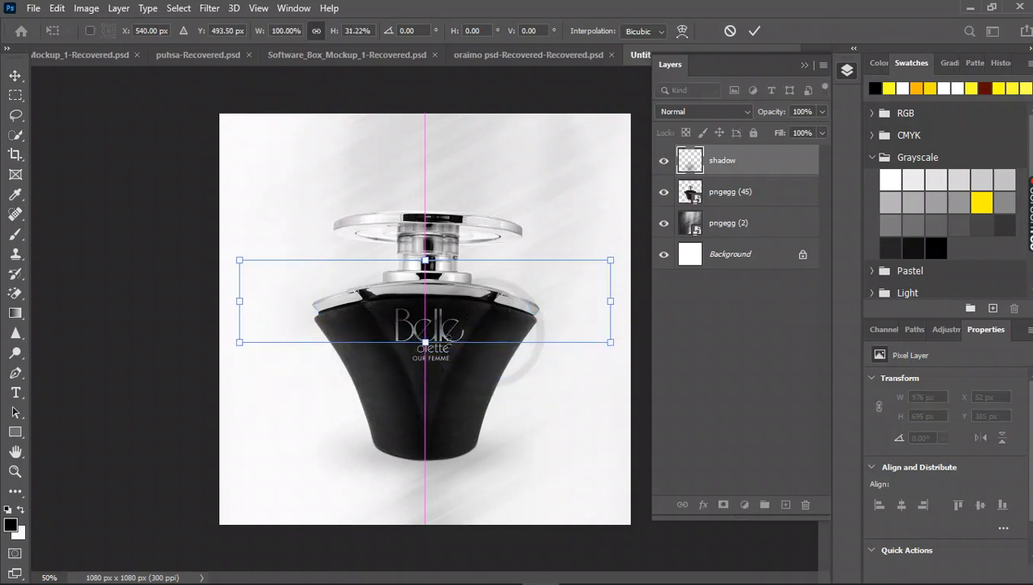
pyautogui.moveTo(451, 300); pyautogui.dragTo(462, 162)
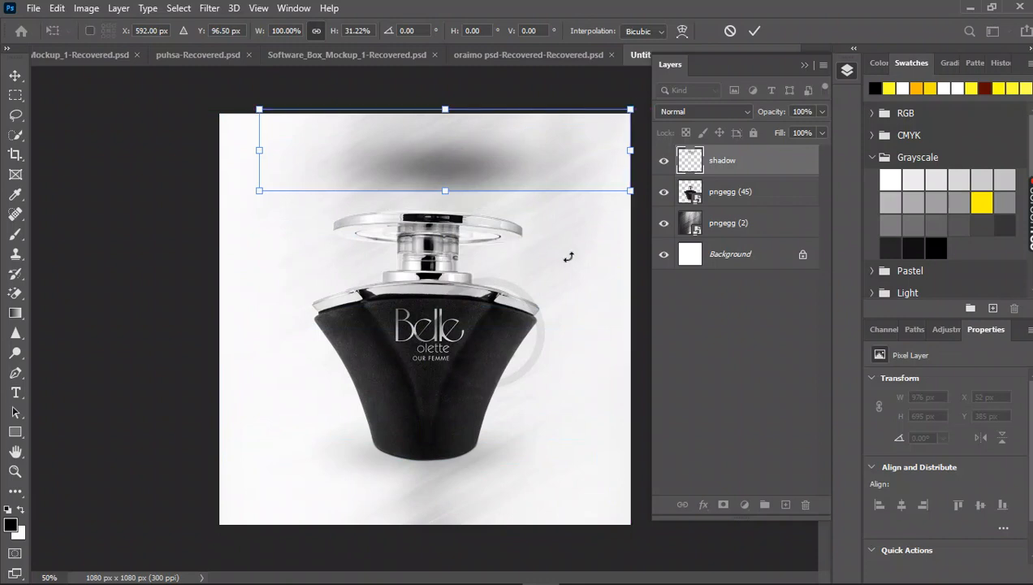
pyautogui.press('Return')
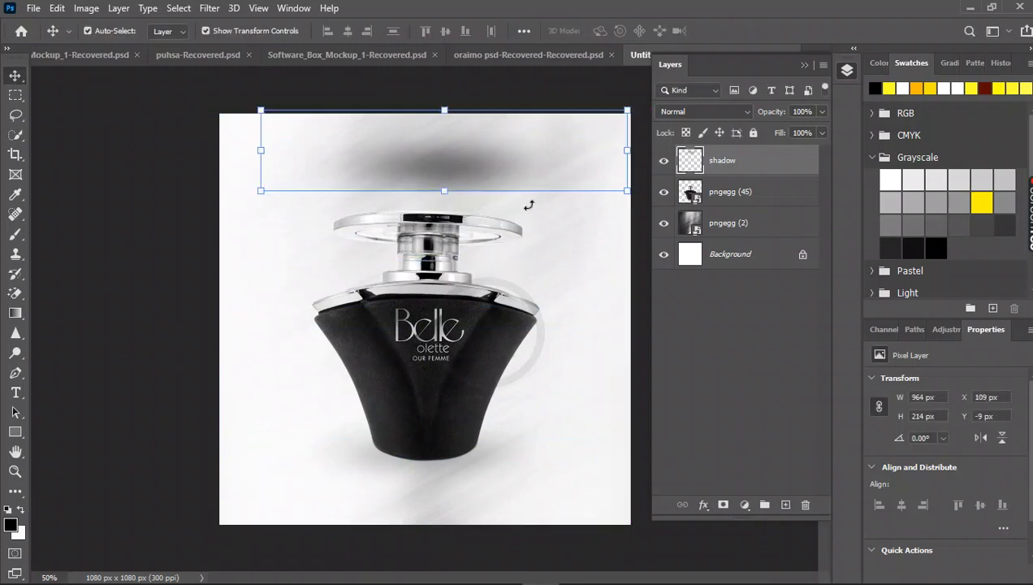
pyautogui.moveTo(487, 167); pyautogui.dragTo(481, 191)
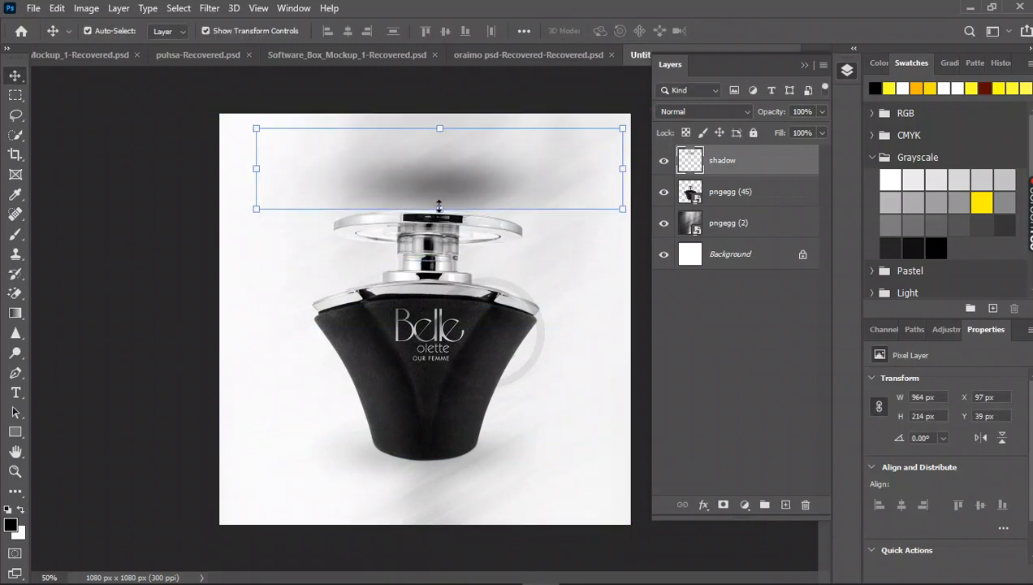
# Move the flattened shadow down over the bottle and delete the "shadow" layer.
pyautogui.click(593, 284)
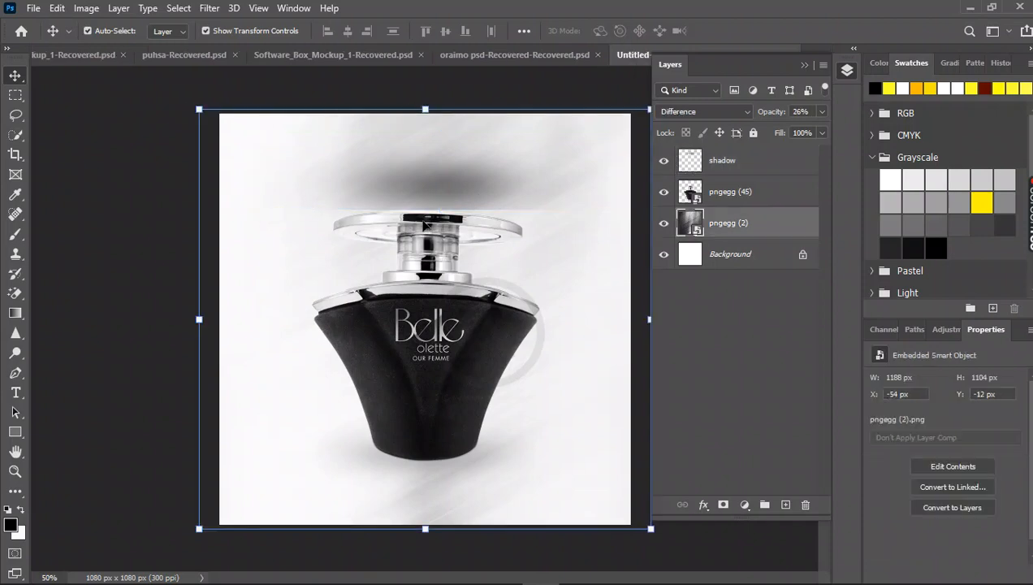
pyautogui.click(442, 191)
pyautogui.moveTo(441, 192); pyautogui.dragTo(437, 322)
pyautogui.press('Delete')
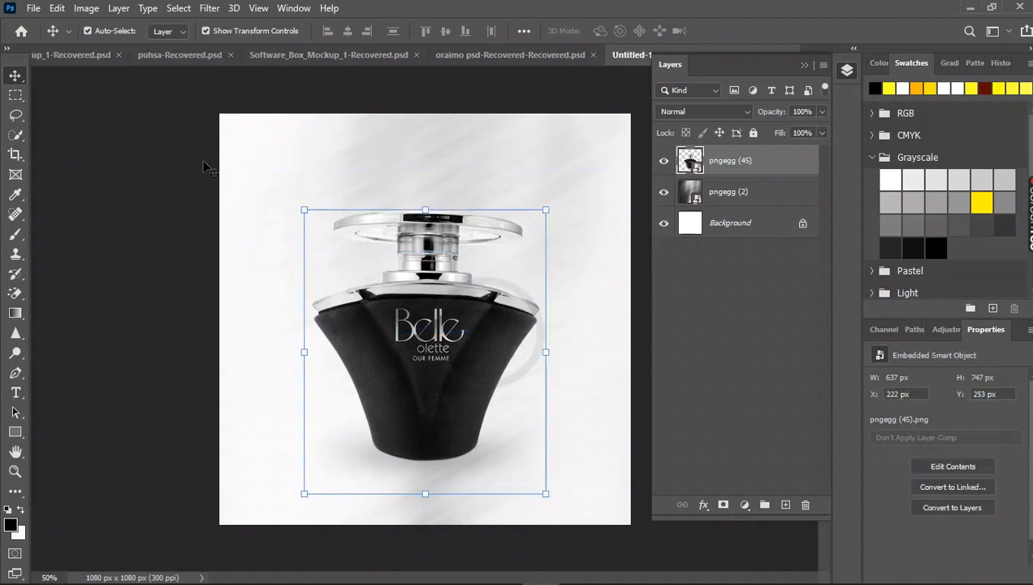
# Add a fresh empty layer named "shadow" on top of the bottle layer.
pyautogui.click(117, 9)
pyautogui.moveTo(205, 30)
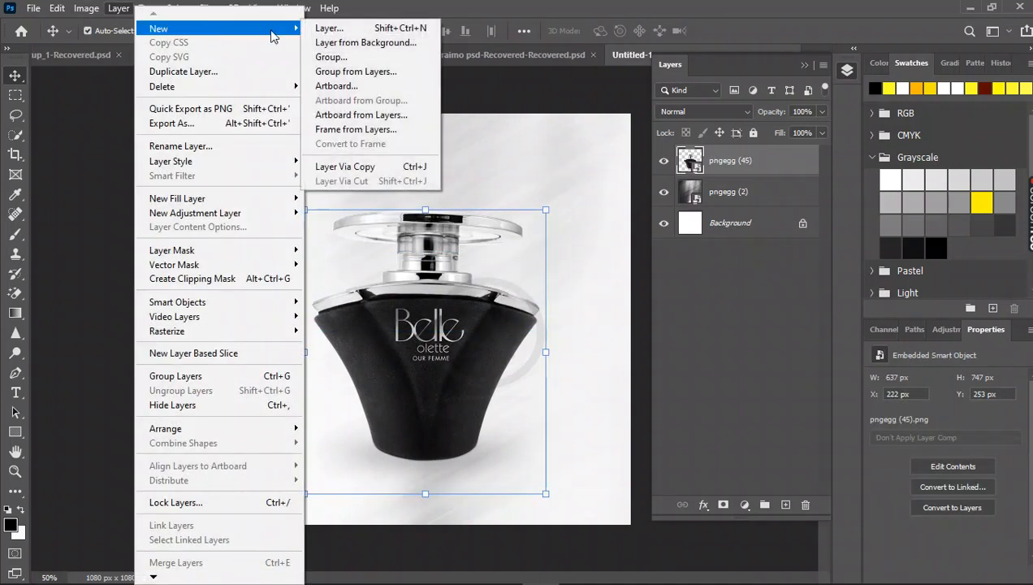
pyautogui.click(341, 28)
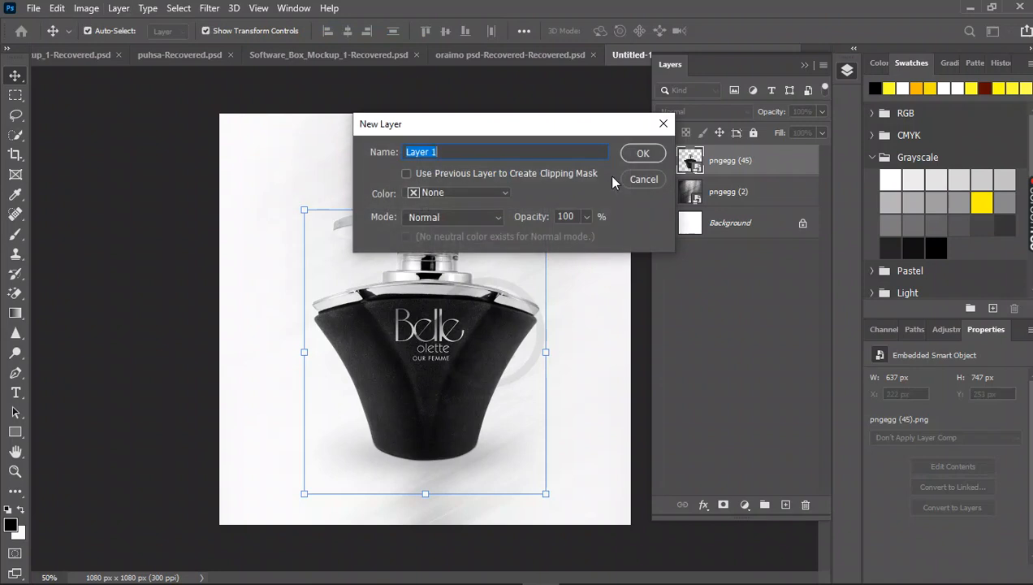
pyautogui.write('shadow')
pyautogui.press('Return')
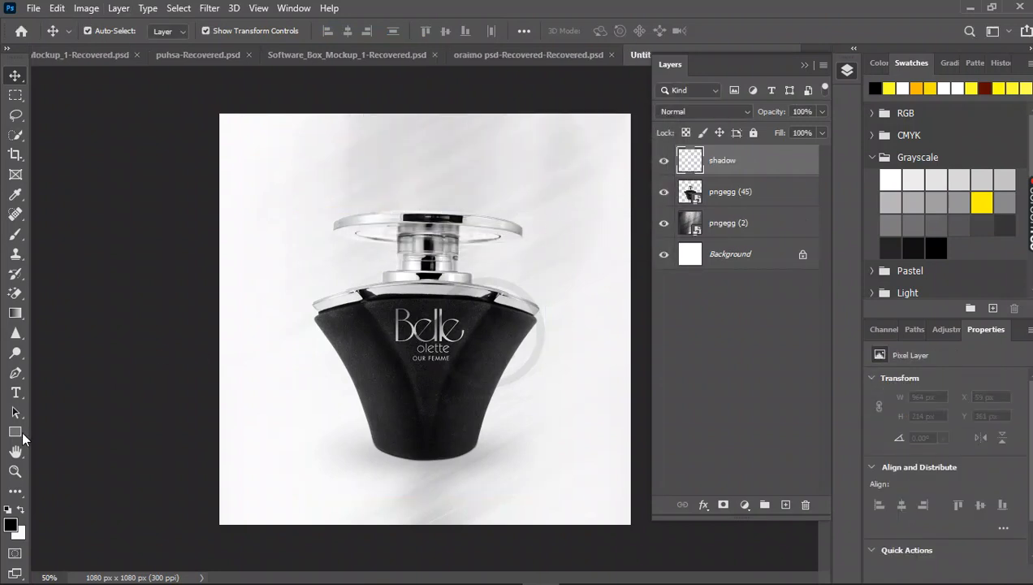
# Paint two soft black dabs with the 600 px Brush at the canvas centre on the "shadow" layer.
pyautogui.click(16, 234)
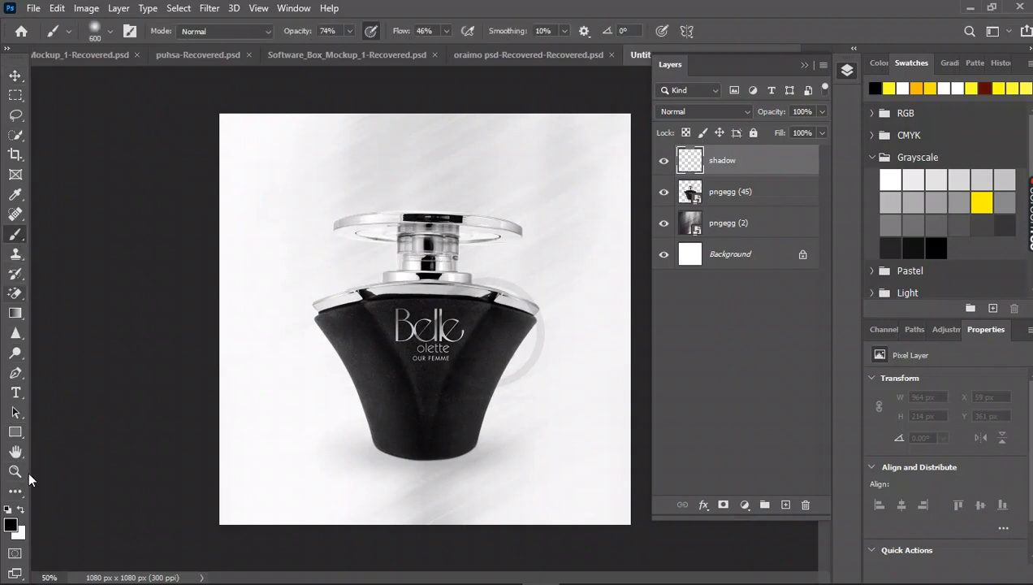
pyautogui.click(424, 331)
pyautogui.click(424, 332)
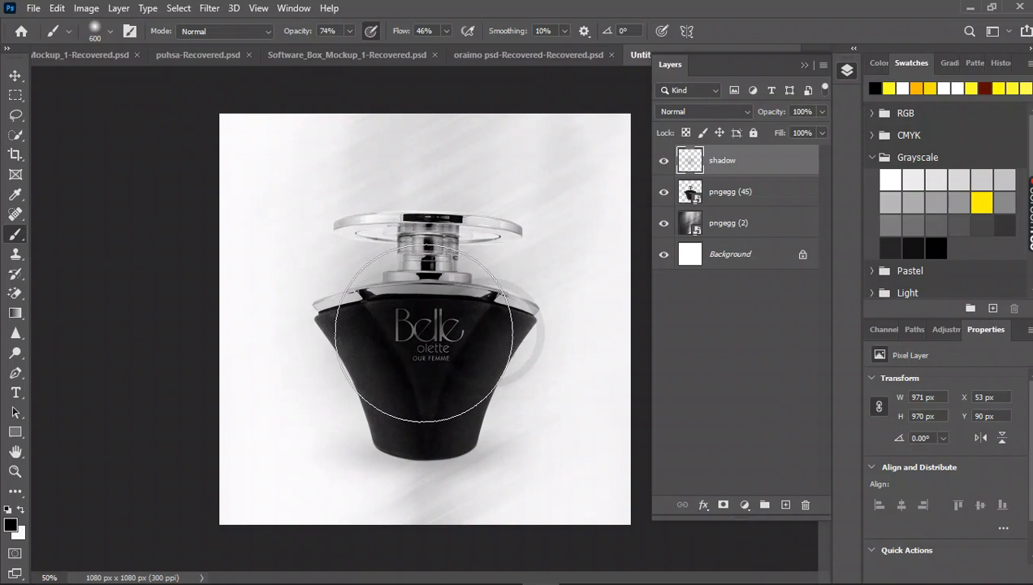
# Flatten the painted shadow to about 24% of its height under the bottle's base and place its layer beneath the bottle layer.
pyautogui.click(16, 77)
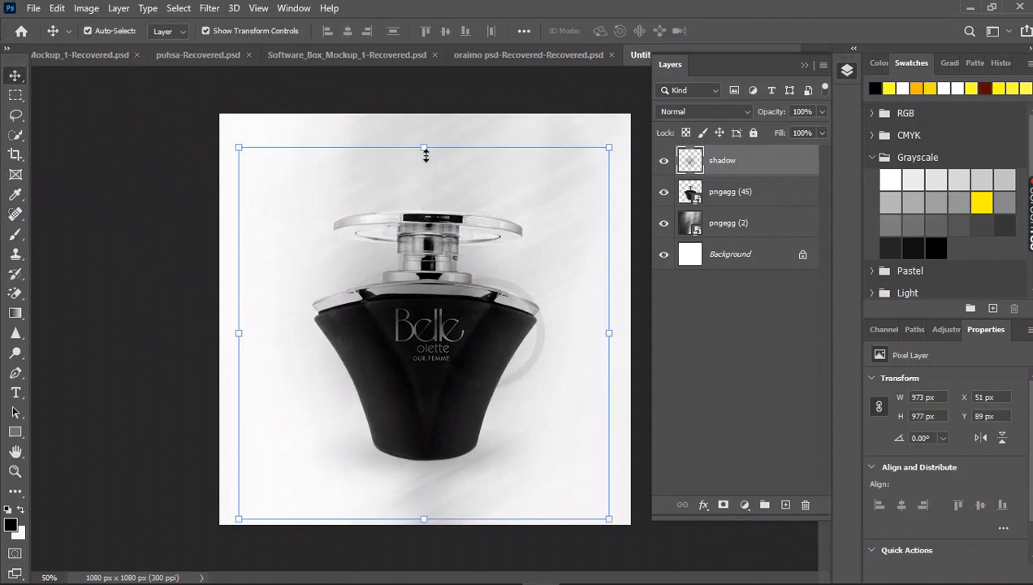
pyautogui.moveTo(423, 148); pyautogui.dragTo(438, 470)
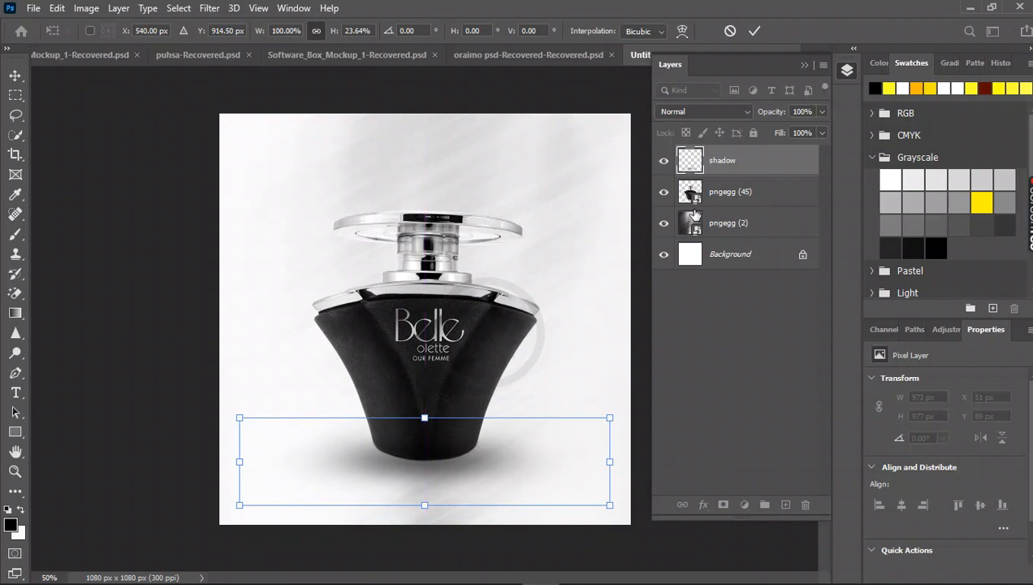
pyautogui.moveTo(726, 164); pyautogui.dragTo(730, 205)
# Rename the bottle image layer as "perf" and the "pngegg (2)" layer as "texture".
pyautogui.click(734, 162)
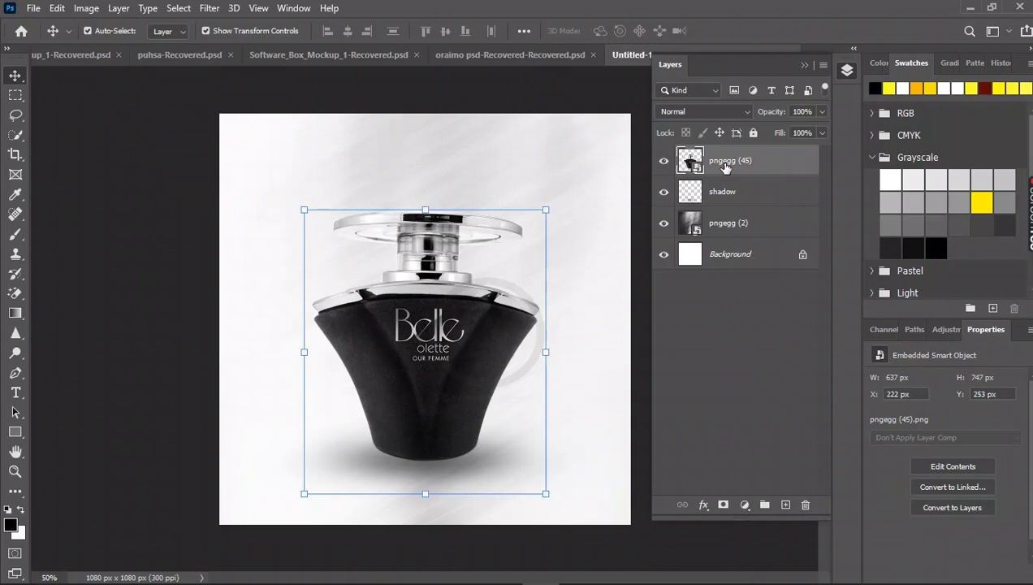
pyautogui.doubleClick(725, 161)
pyautogui.write('perf')
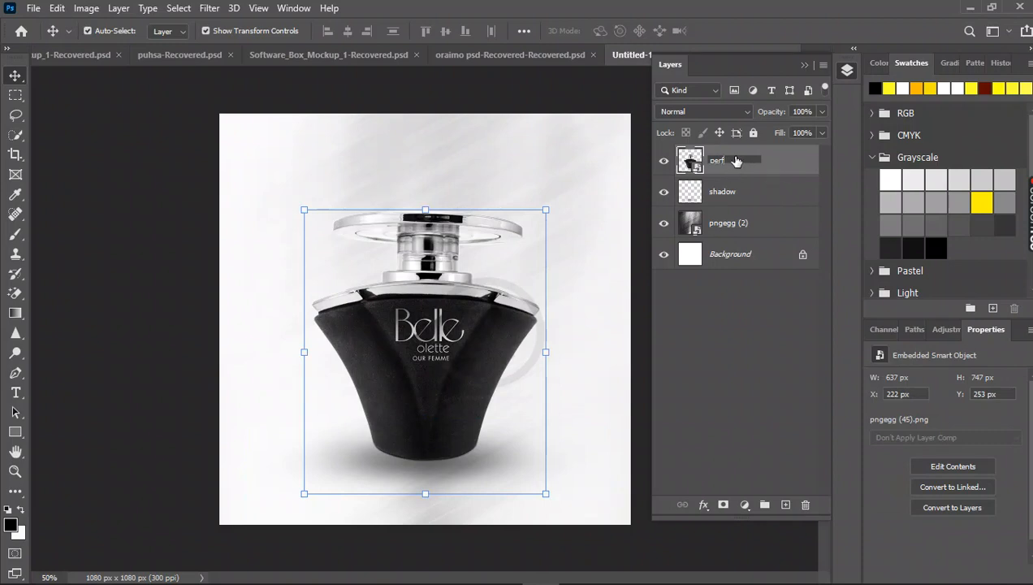
pyautogui.press('Return')
pyautogui.doubleClick(725, 223)
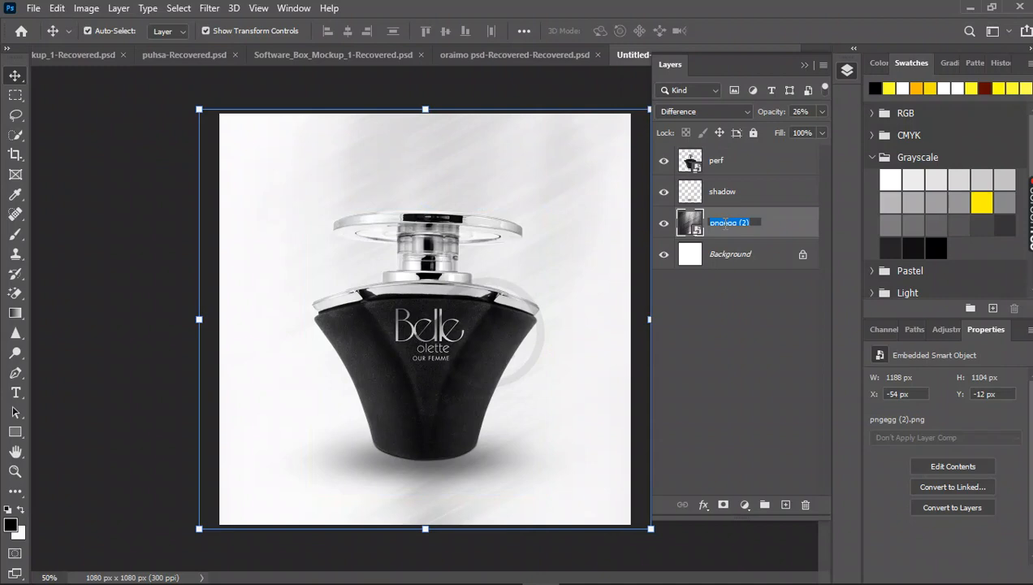
pyautogui.write('texture')
pyautogui.press('Return')
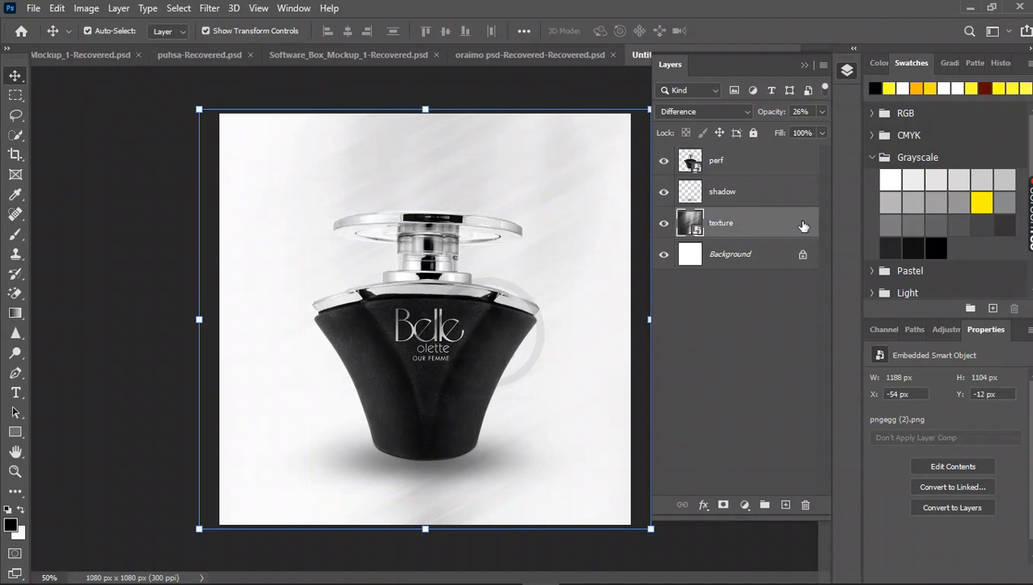
# Add the horizontal text "Belle" above the bottle's cap and set its size to 27 pt.
pyautogui.click(134, 277)
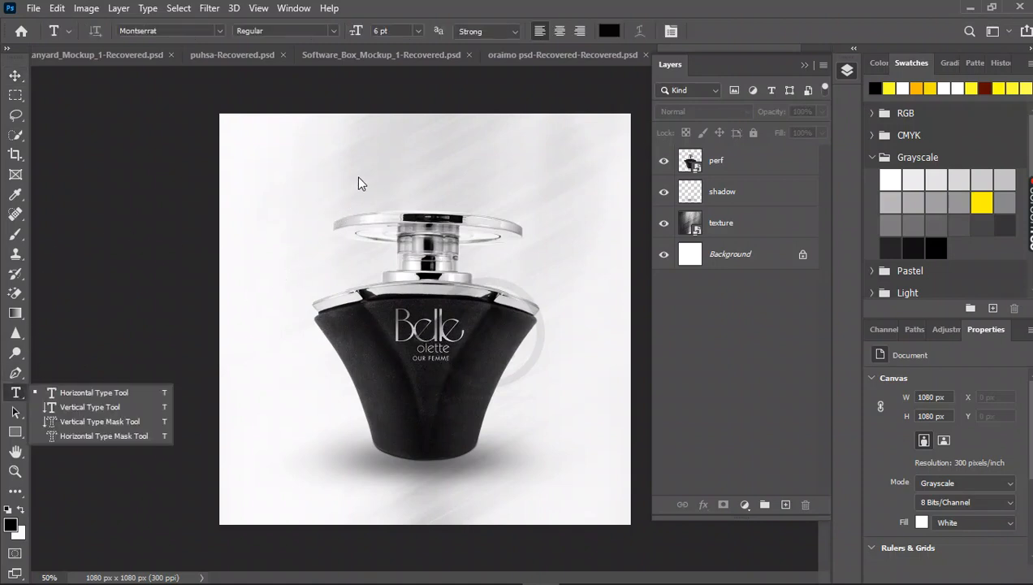
pyautogui.click(142, 397)
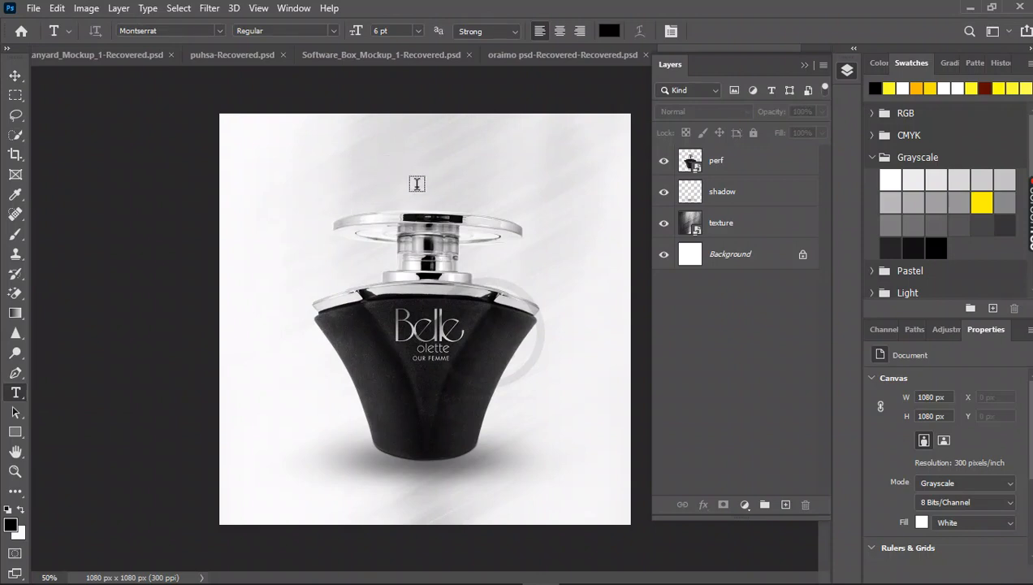
pyautogui.click(358, 173)
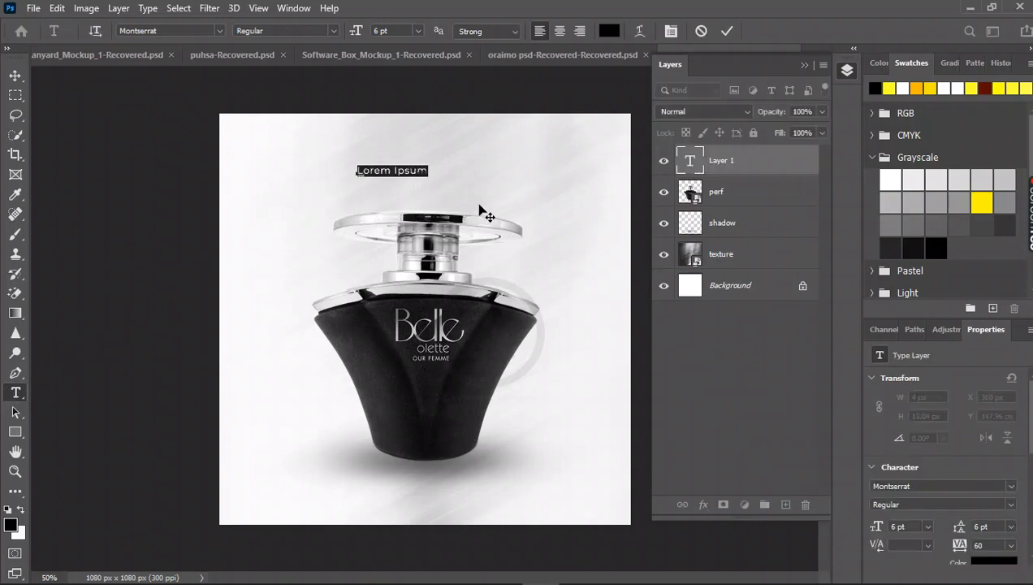
pyautogui.press('BackSpace')
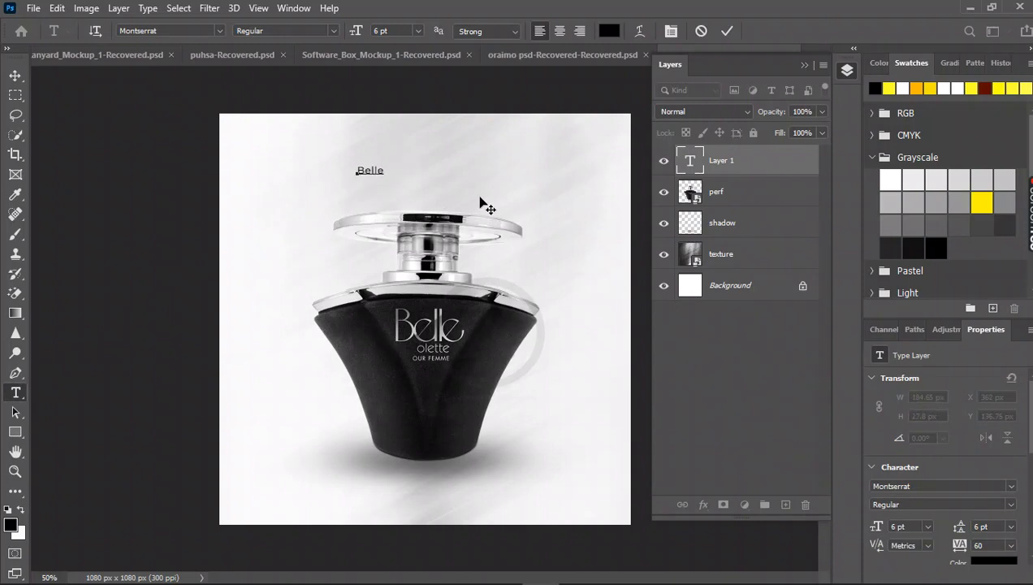
pyautogui.hotkey('ctrl', 'a')
pyautogui.moveTo(360, 32); pyautogui.dragTo(373, 40)
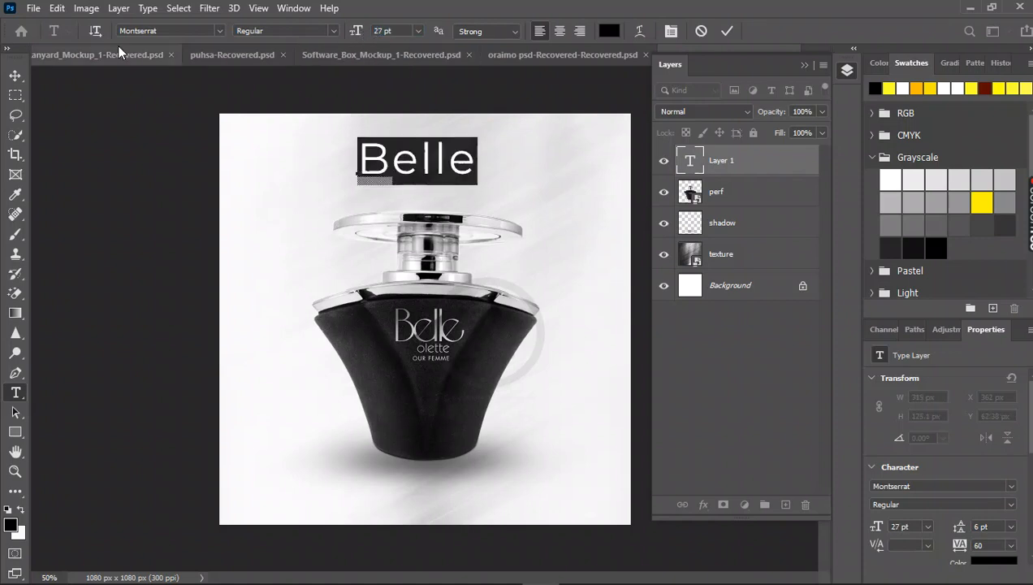
# Change the "Belle" text's font to Minion Variable Concept and commit the text.
pyautogui.click(170, 31)
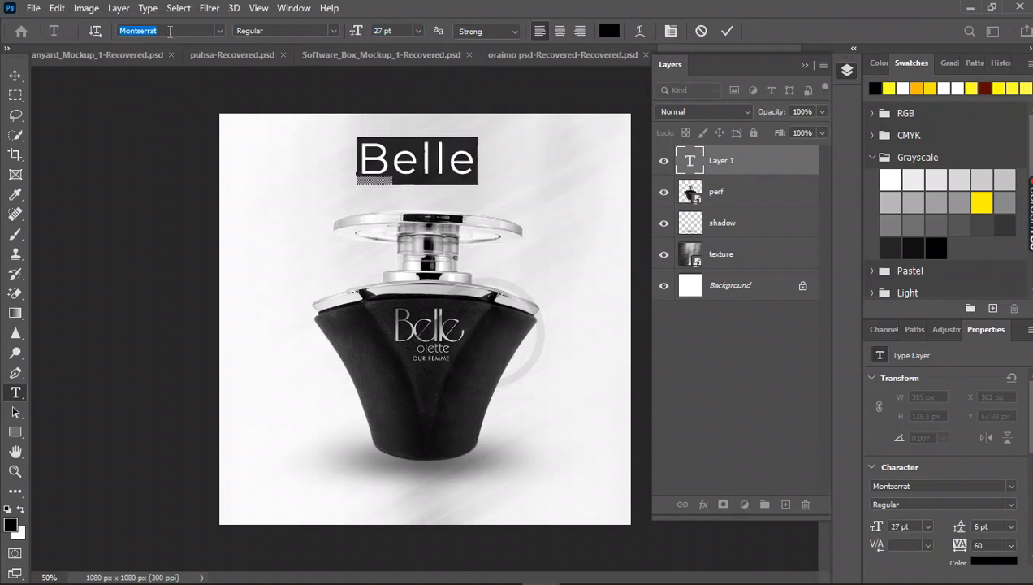
pyautogui.click(219, 32)
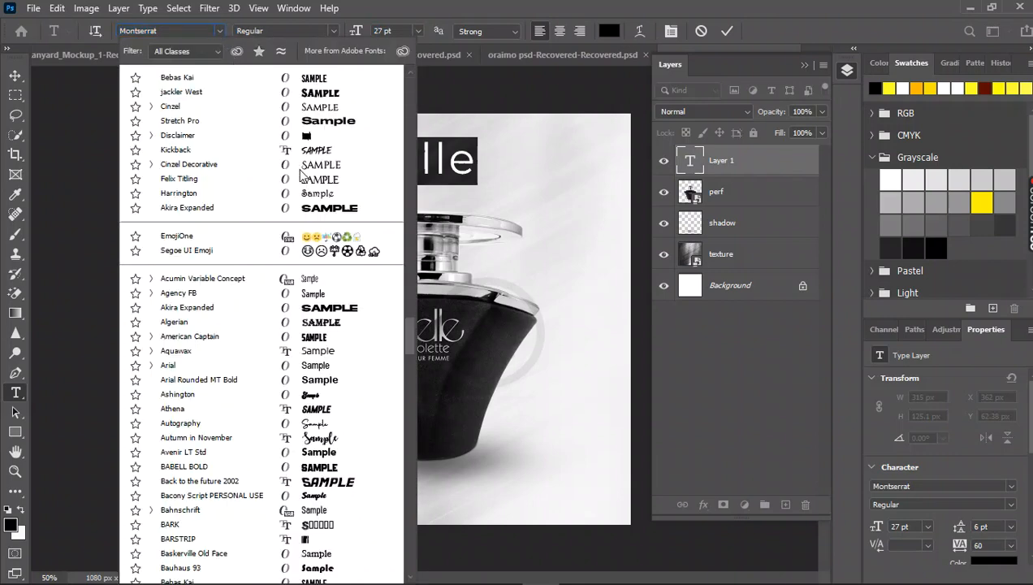
pyautogui.scroll(-5, 305, 341)
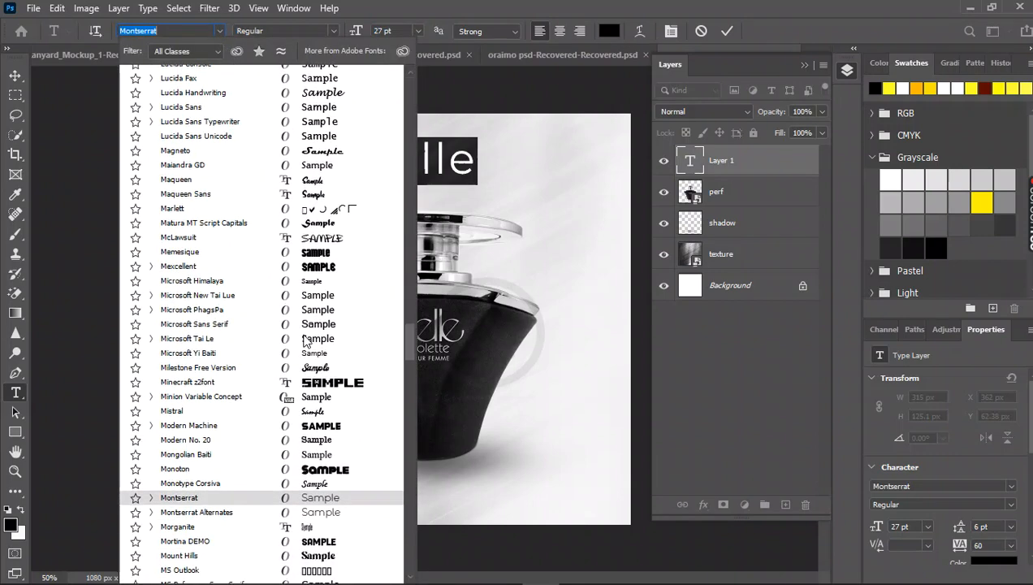
pyautogui.scroll(-3, 307, 345)
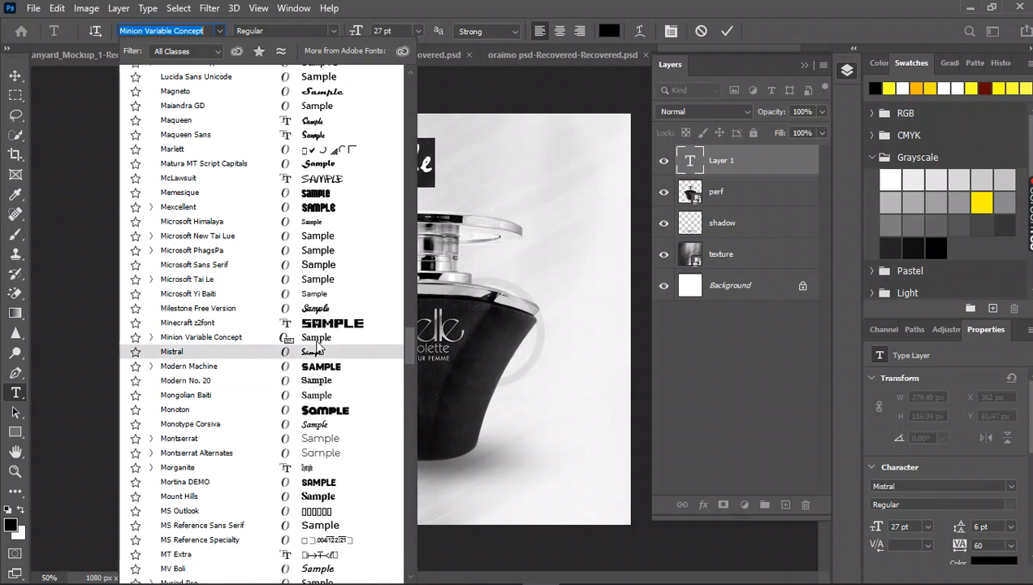
pyautogui.press('Escape')
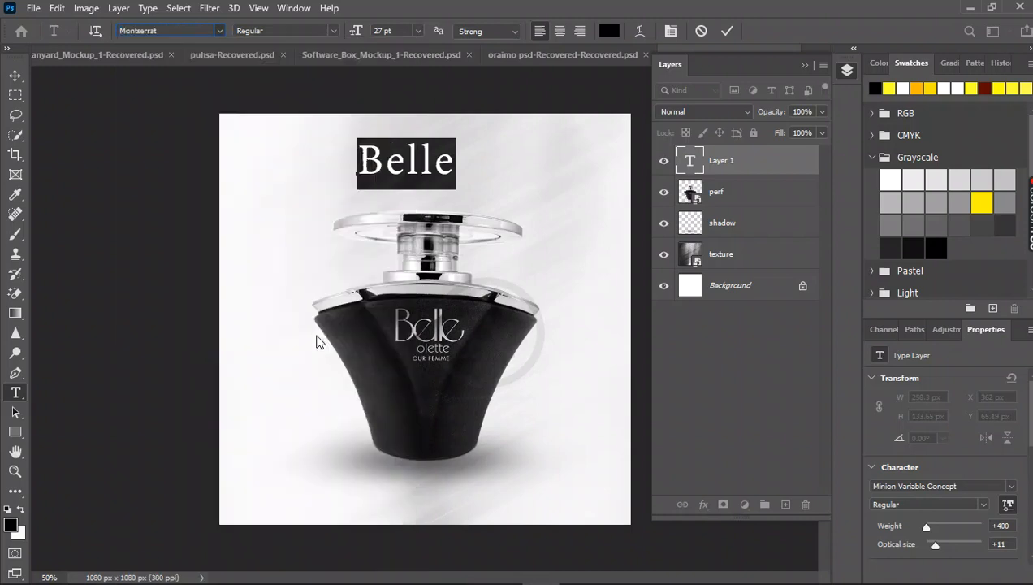
pyautogui.click(18, 77)
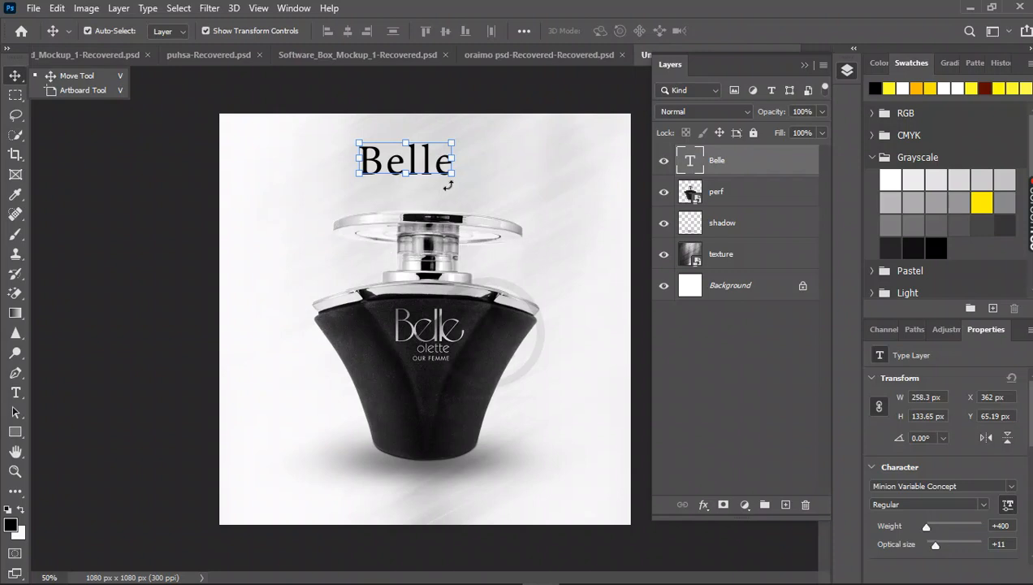
# Enlarge the "Belle" text proportionally to about 314% and position it across the bottle's cap.
pyautogui.moveTo(454, 177); pyautogui.dragTo(590, 280)
pyautogui.moveTo(530, 229); pyautogui.dragTo(479, 236)
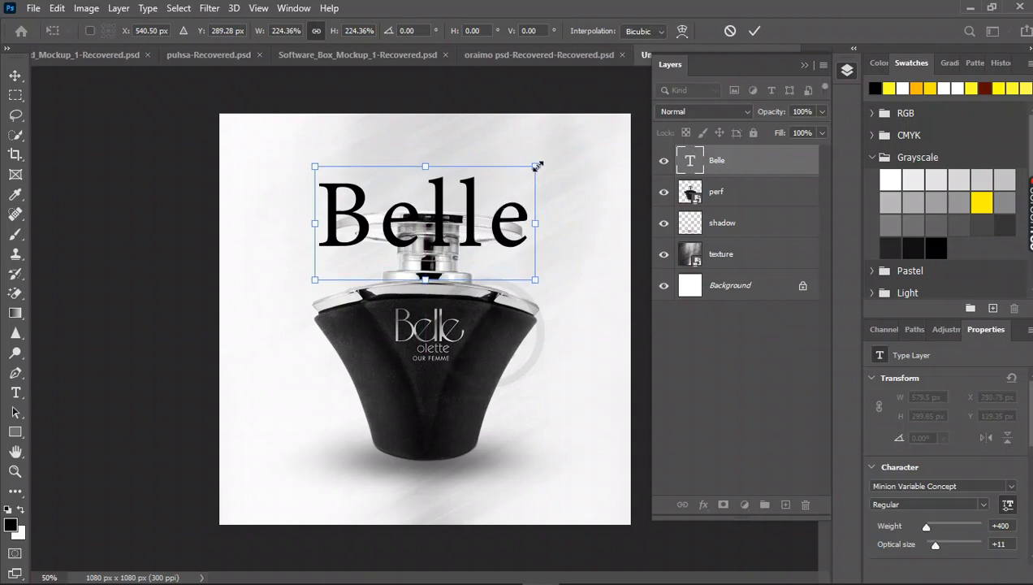
pyautogui.moveTo(535, 166); pyautogui.dragTo(623, 120)
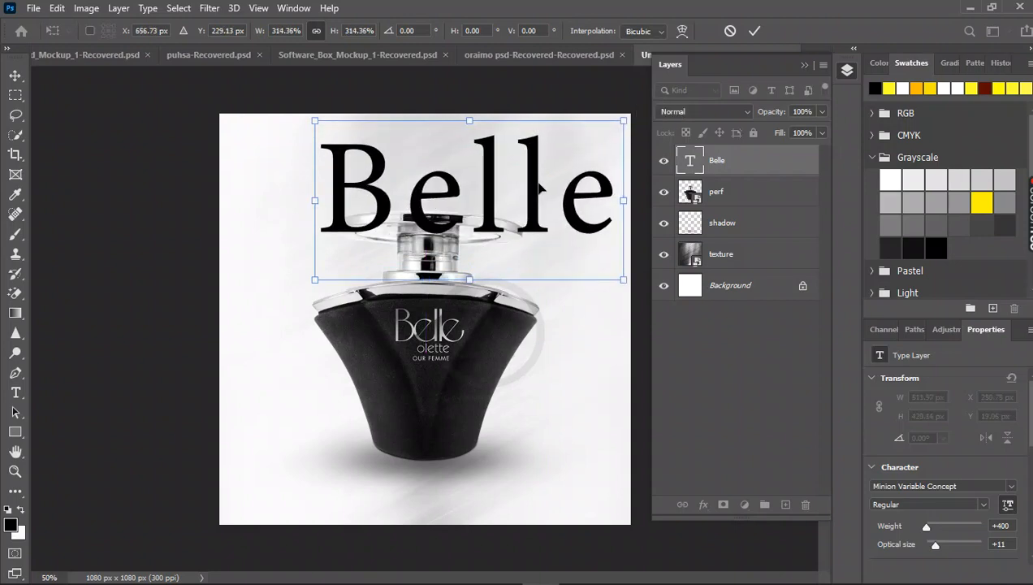
pyautogui.moveTo(535, 189); pyautogui.dragTo(503, 214)
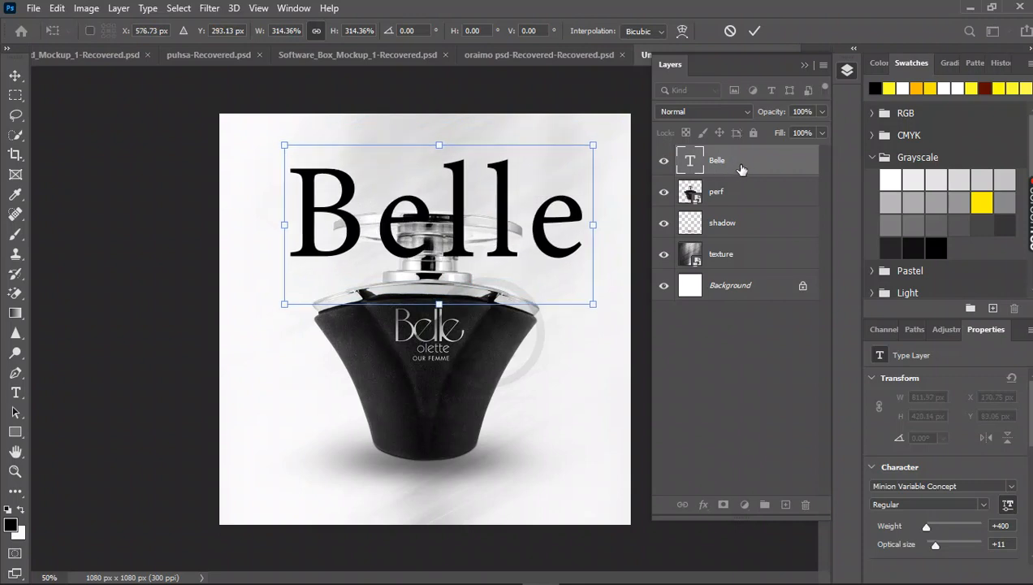
# Place the "Belle" text layer beneath the "perf" layer and nudge the text about 6 px to the left.
pyautogui.moveTo(739, 163); pyautogui.dragTo(738, 208)
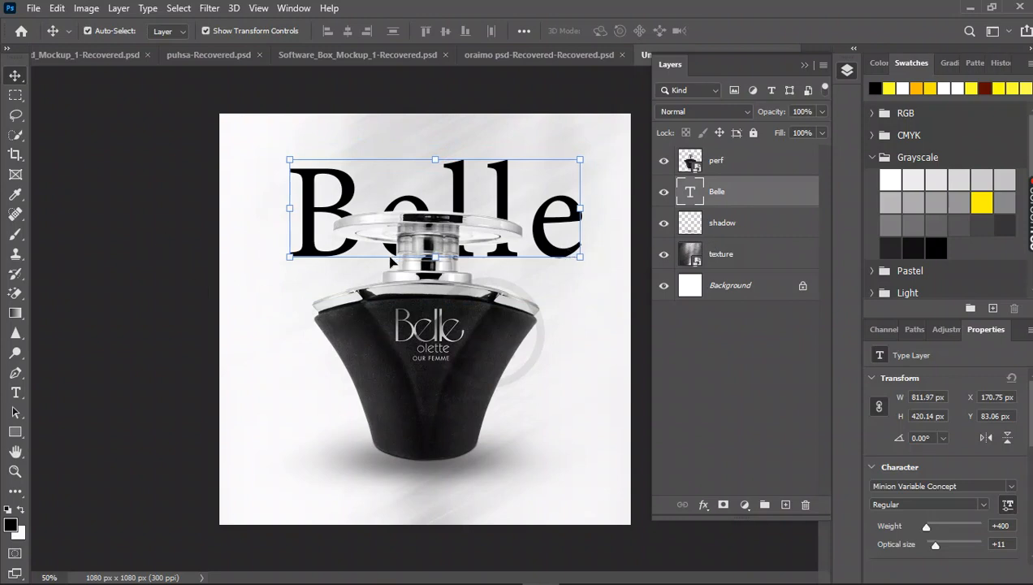
pyautogui.press('Left')
pyautogui.press('Left')
pyautogui.press('Left')
pyautogui.press('Left')
pyautogui.press('Left')
pyautogui.press('Left')
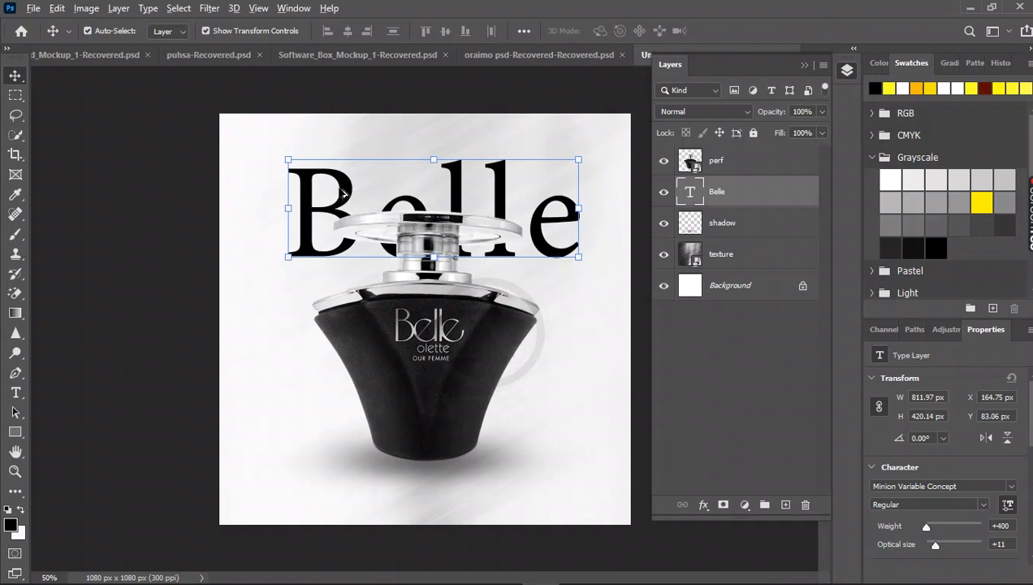
# Duplicate the large "Belle" text and reduce the copy's font size until it is about 258 px wide.
pyautogui.moveTo(346, 190); pyautogui.dragTo(487, 285)
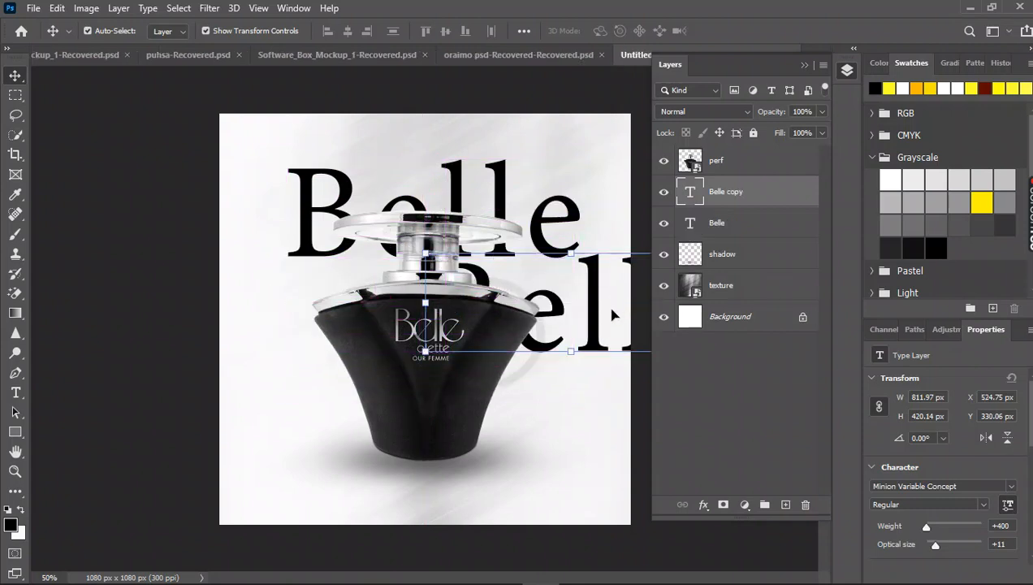
pyautogui.moveTo(571, 349); pyautogui.dragTo(571, 296)
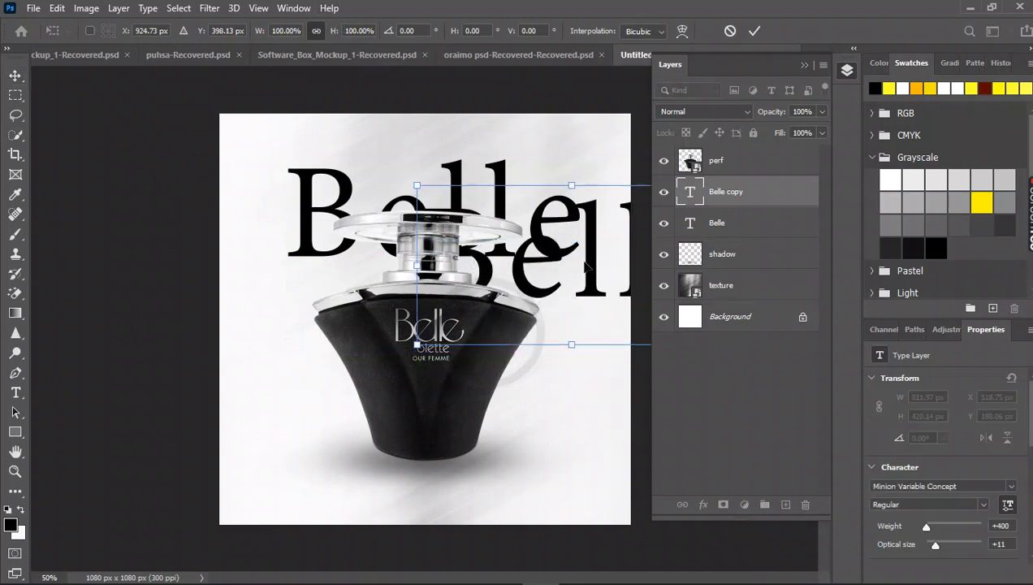
pyautogui.press('Return')
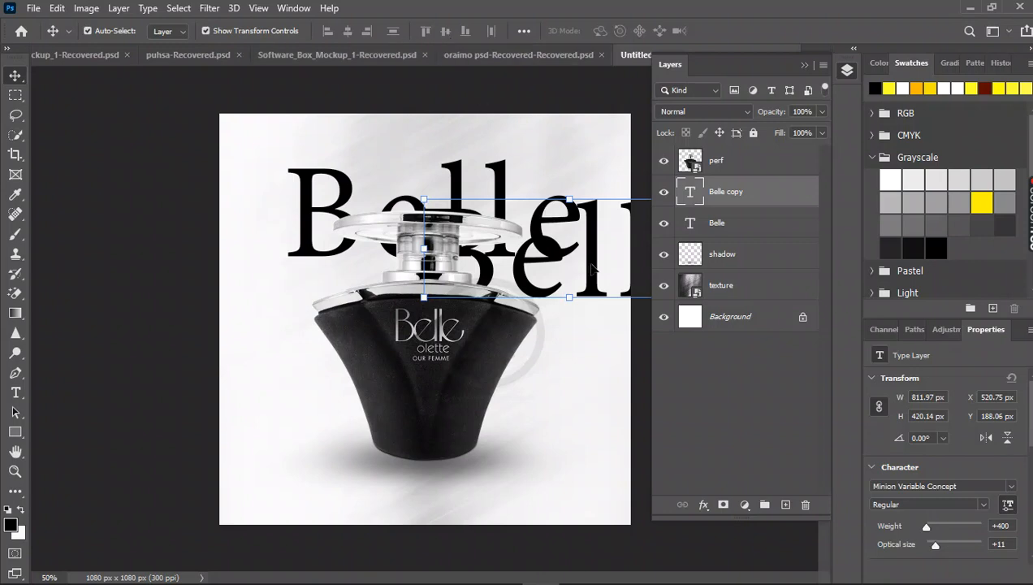
pyautogui.doubleClick(593, 268)
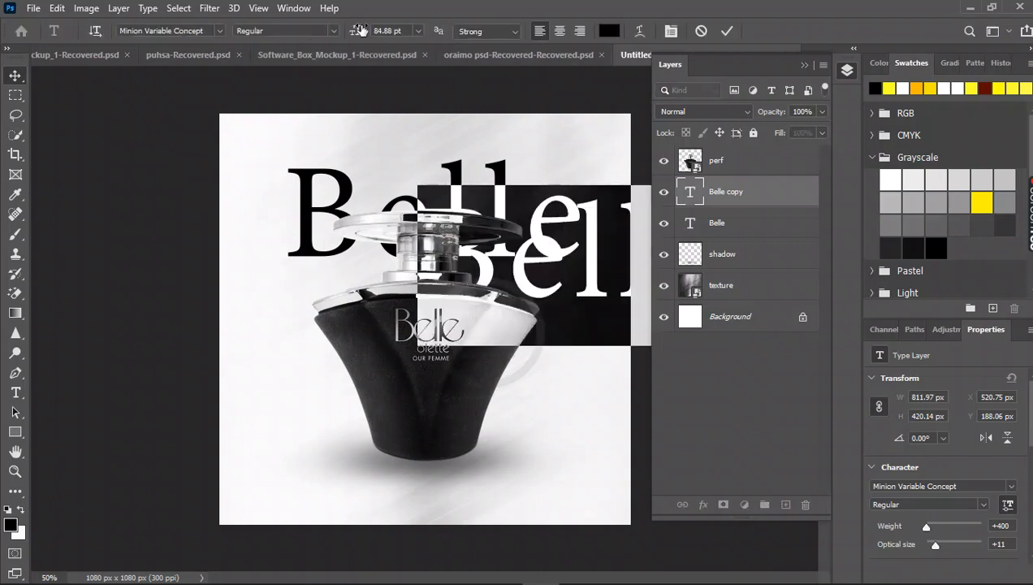
pyautogui.moveTo(355, 37); pyautogui.dragTo(308, 56)
pyautogui.click(16, 75)
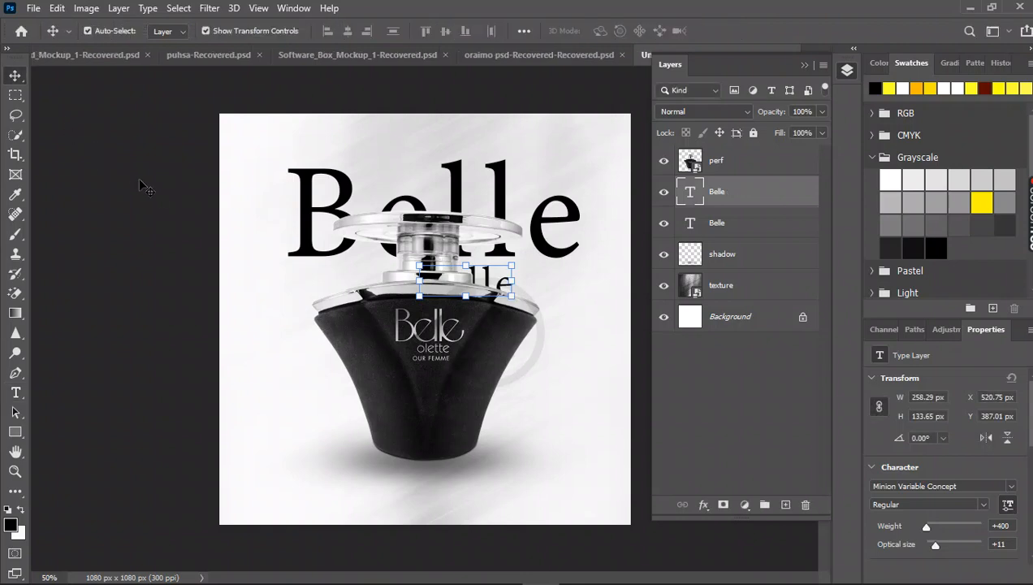
# Move the small "Belle" copy to the left of the bottle's lower body and scale it to about 46%.
pyautogui.moveTo(480, 329); pyautogui.dragTo(341, 469)
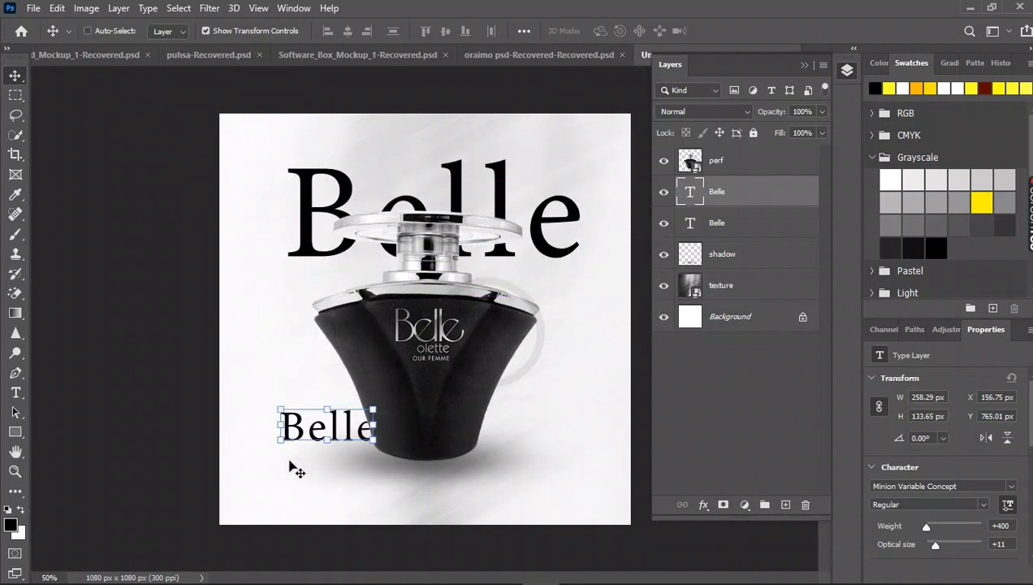
pyautogui.moveTo(279, 441); pyautogui.dragTo(314, 431)
pyautogui.press('Return')
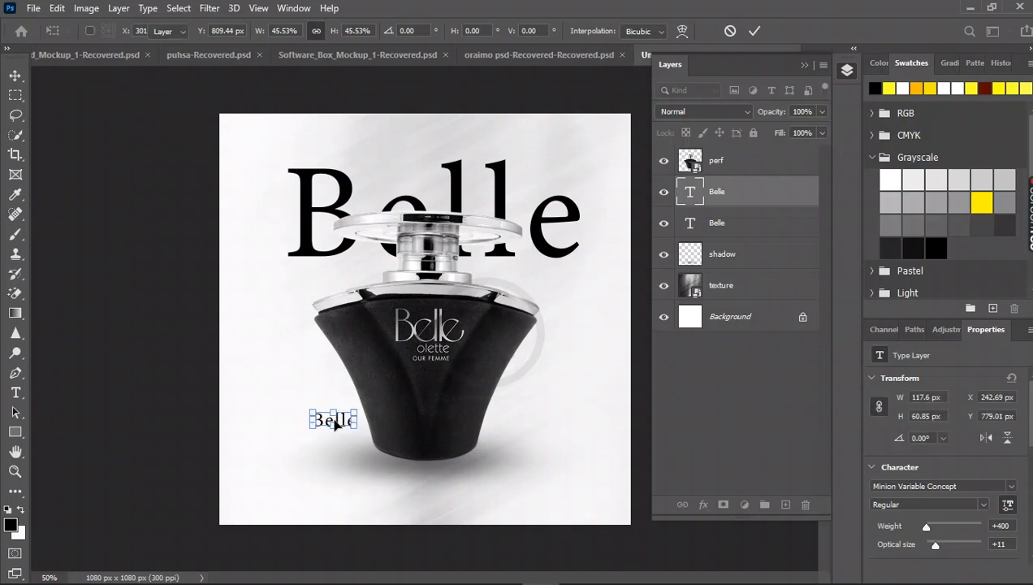
# Add a second line "Quality" to the small "Belle" text and shift it slightly left and up beside the bottle.
pyautogui.doubleClick(341, 419)
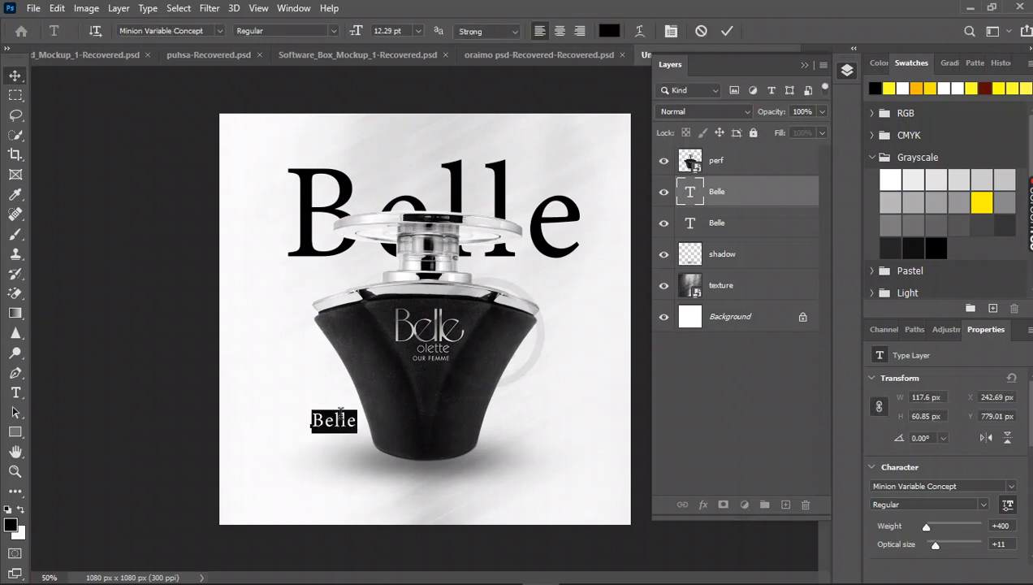
pyautogui.click(358, 419)
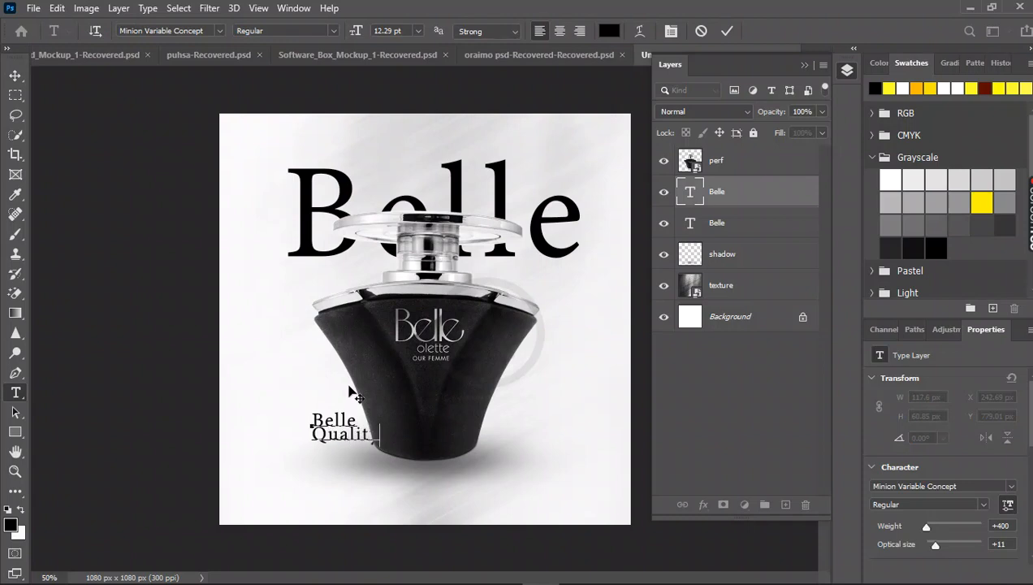
pyautogui.click(17, 79)
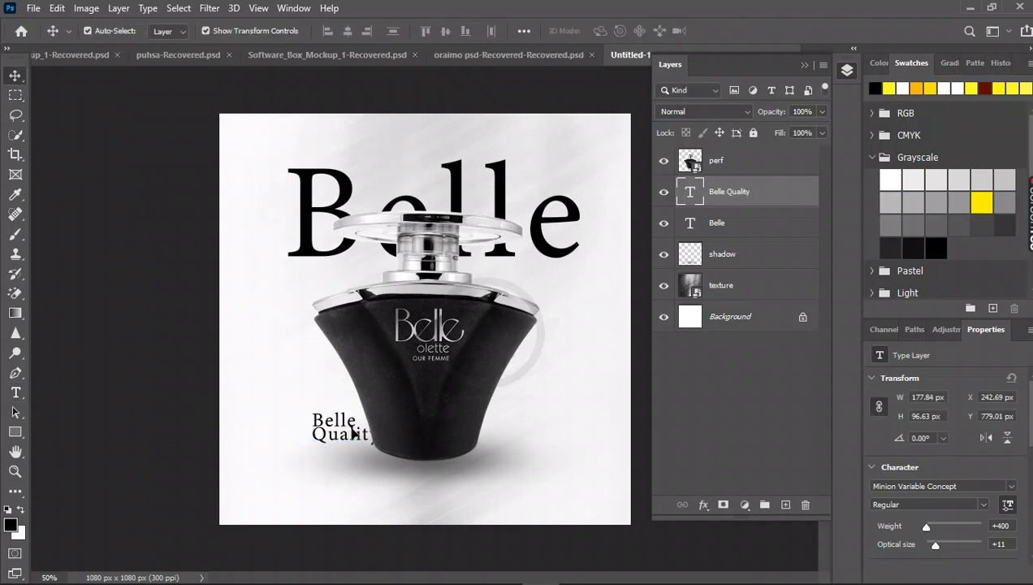
pyautogui.moveTo(354, 435); pyautogui.dragTo(344, 431)
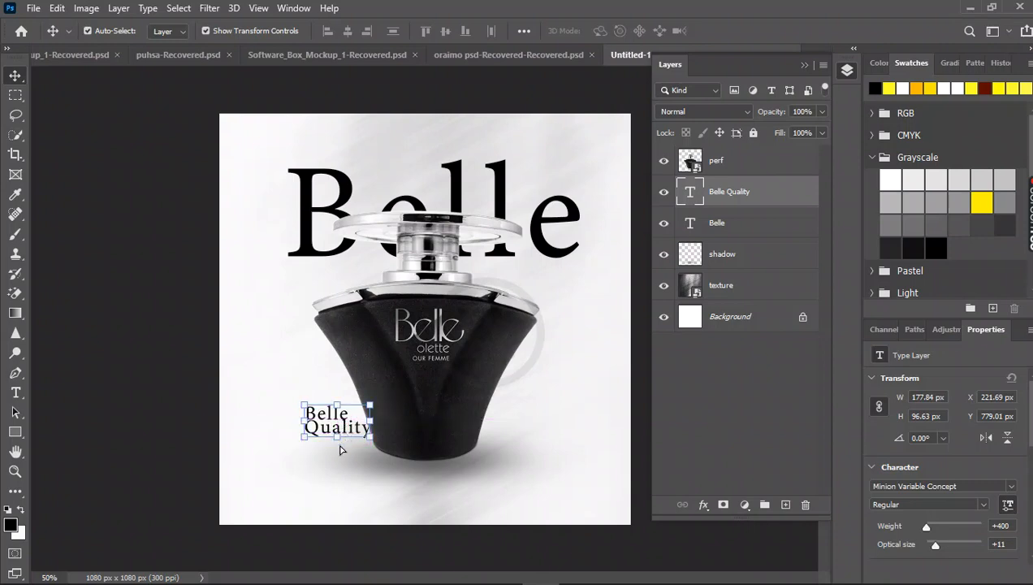
pyautogui.click(270, 454)
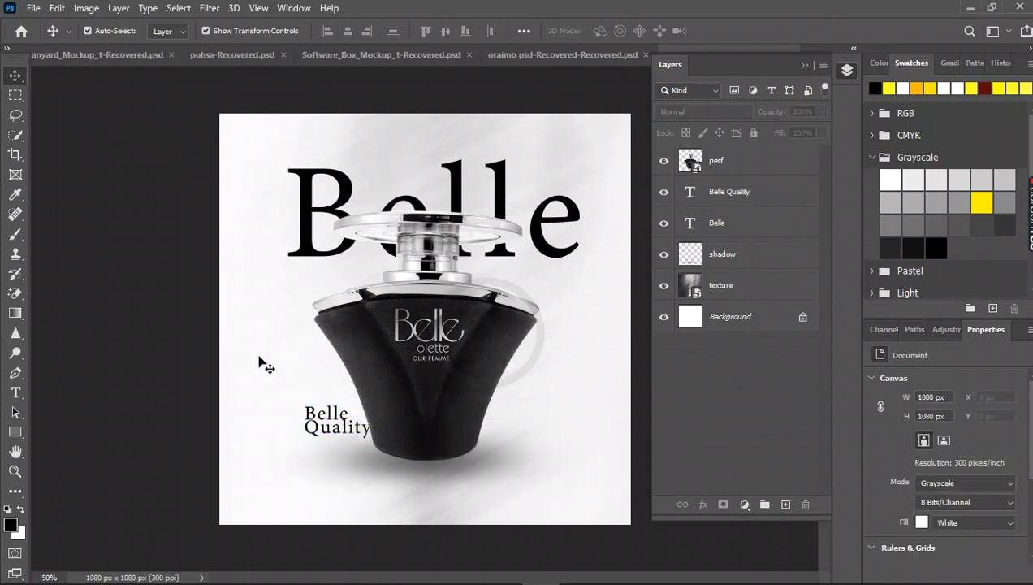
pyautogui.click(13, 441)
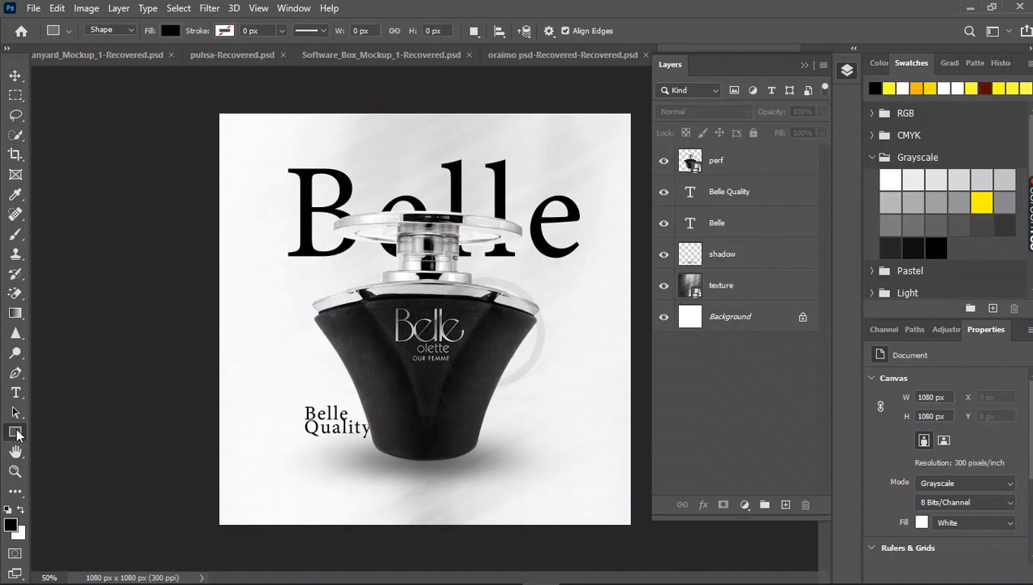
pyautogui.moveTo(232, 377); pyautogui.dragTo(448, 507)
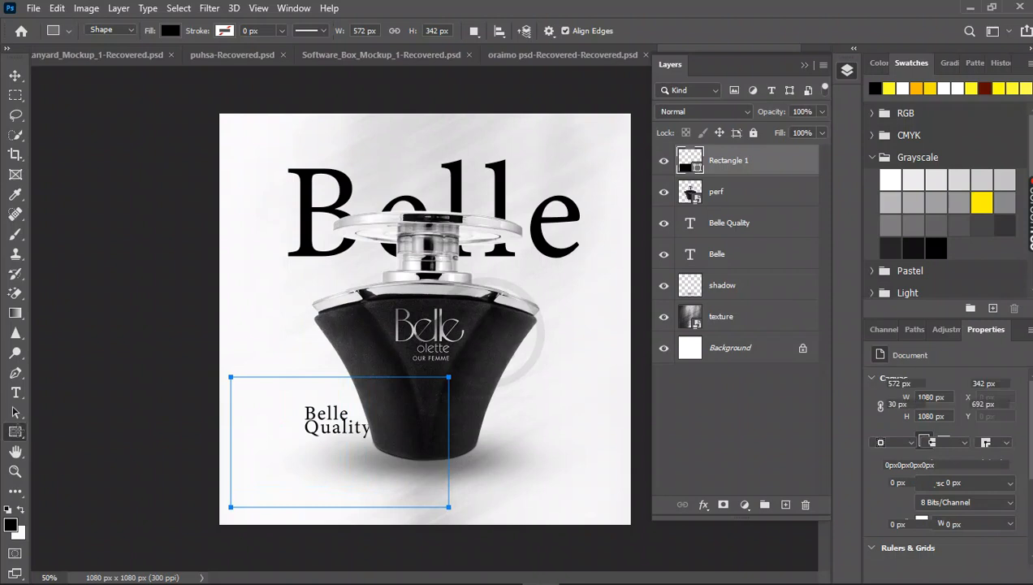
pyautogui.hotkey('ctrl', 'z')
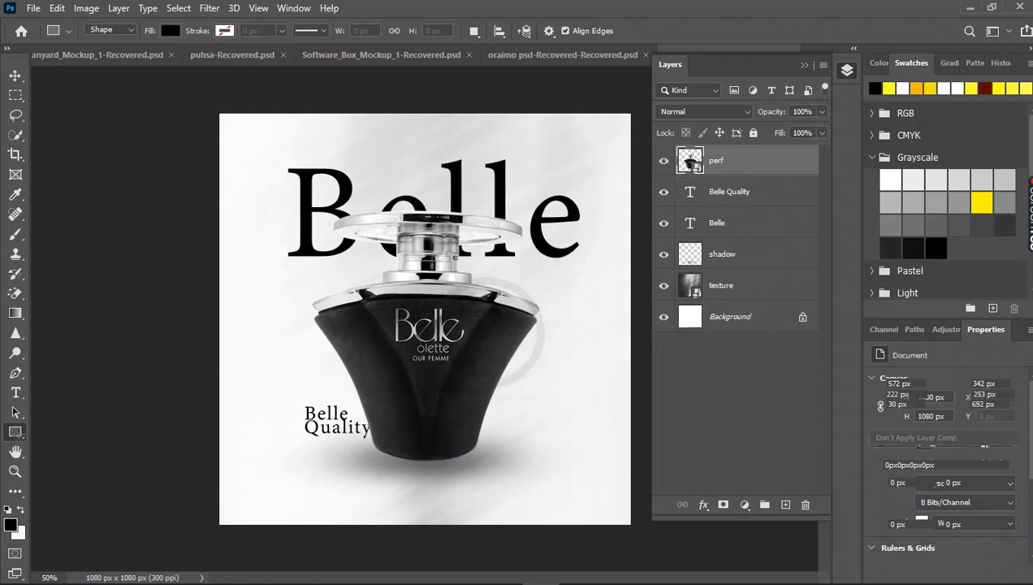
# Draw a circle about 128 px in diameter over the right edge of the bottle's body with the Ellipse tool.
pyautogui.rightClick(18, 434)
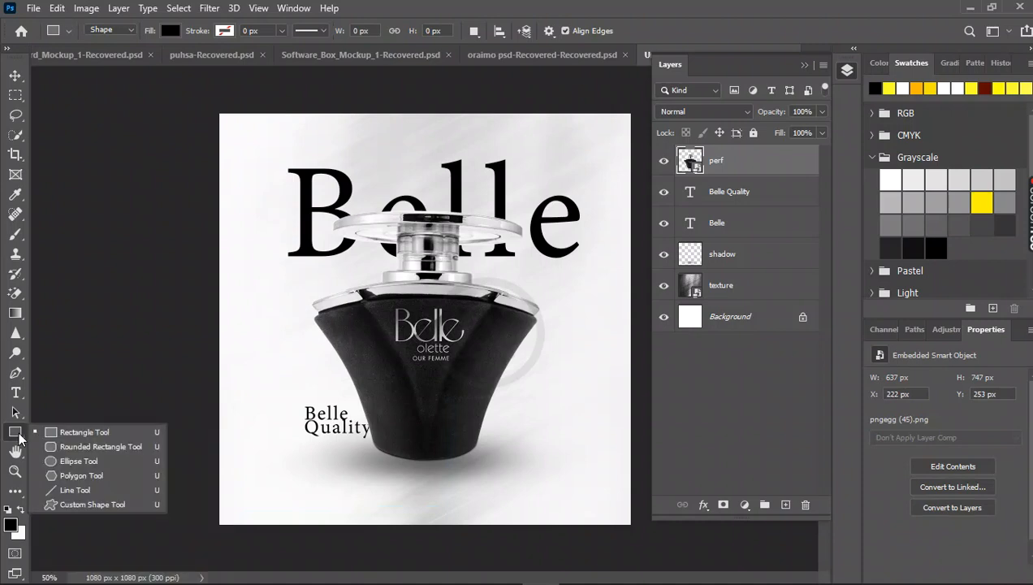
pyautogui.click(59, 462)
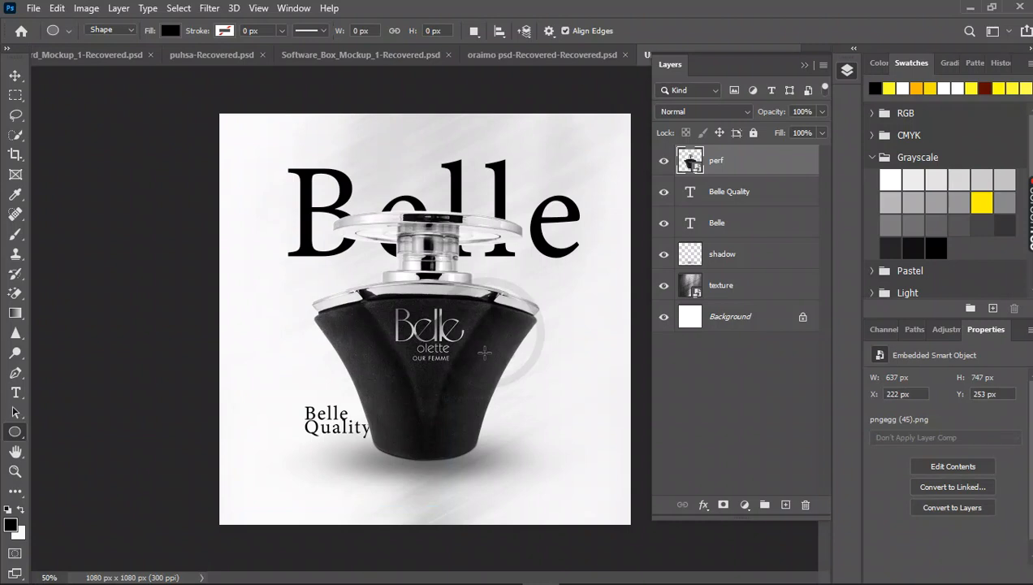
pyautogui.moveTo(484, 351)
pyautogui.mouseDown()
pyautogui.moveTo(535, 408)
pyautogui.moveTo(519, 384)
pyautogui.moveTo(549, 393)
pyautogui.moveTo(563, 363)
pyautogui.moveTo(549, 399)
pyautogui.mouseUp()
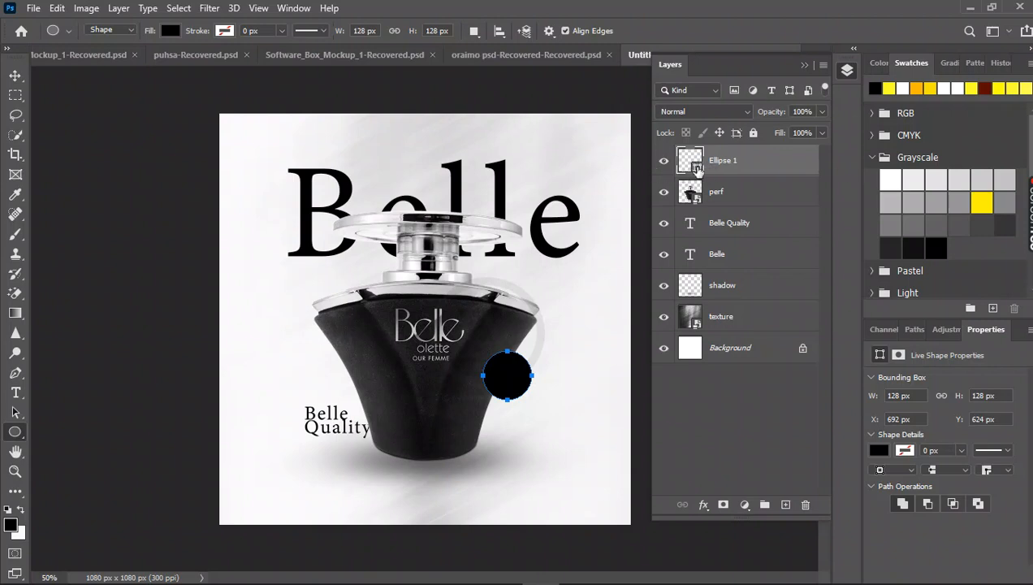
# Set the circle's fill colour to white (#ffffff).
pyautogui.doubleClick(690, 163)
pyautogui.moveTo(822, 239); pyautogui.dragTo(869, 241)
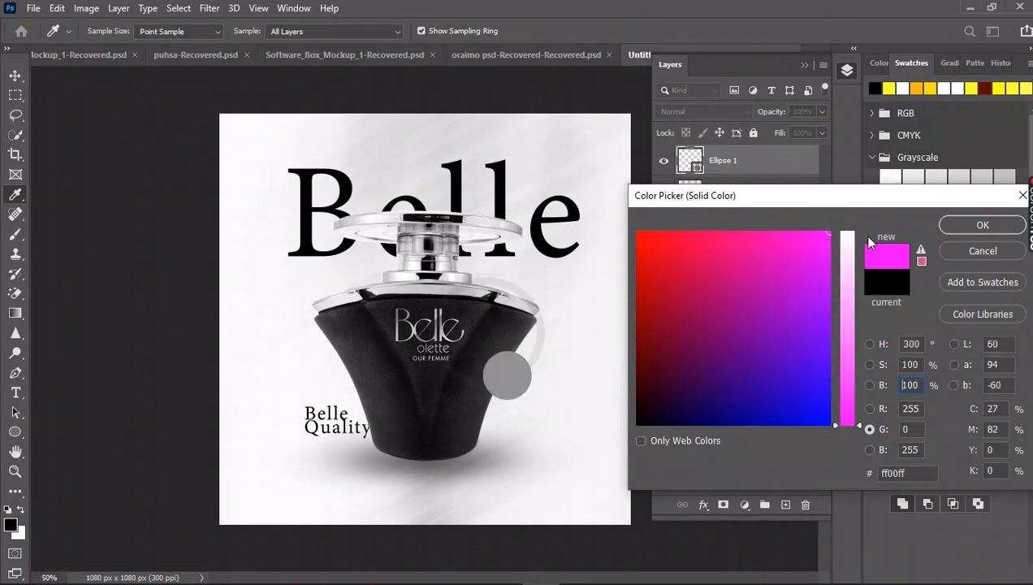
pyautogui.click(849, 233)
pyautogui.click(959, 227)
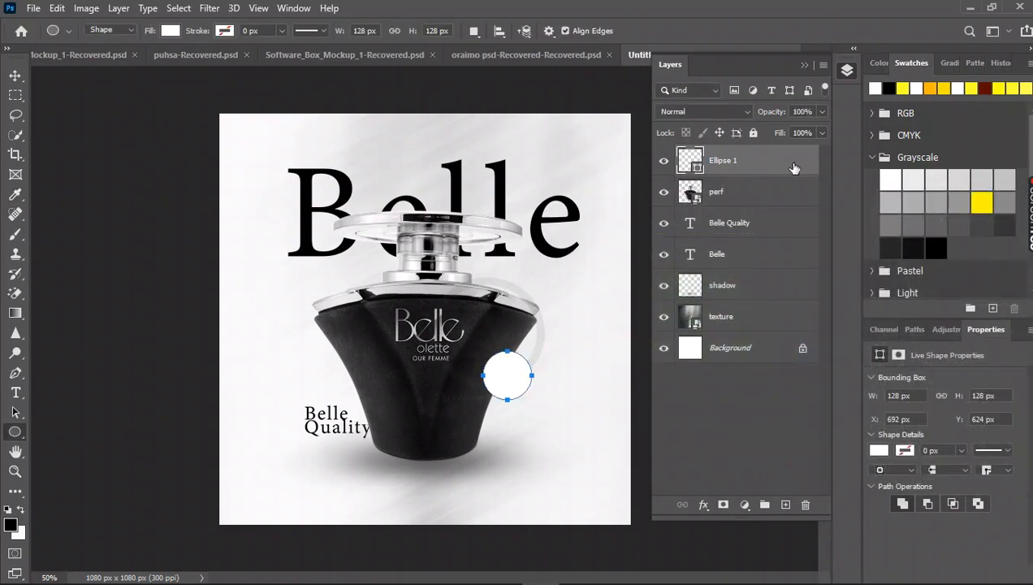
# Add a drop shadow to the white circle with opacity 19%, angle 119°, distance 14 px, spread 39% and size 29 px.
pyautogui.rightClick(795, 169)
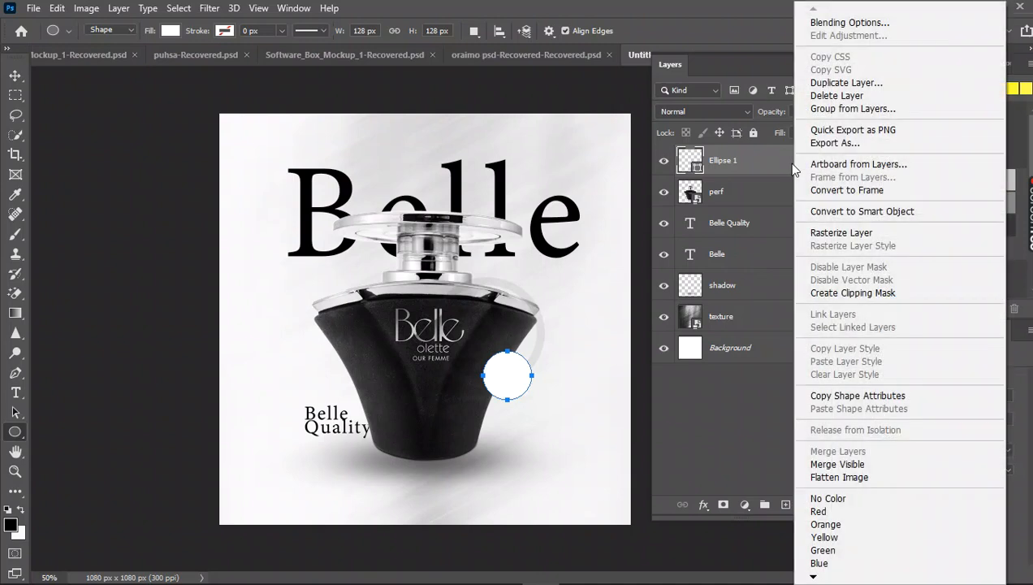
pyautogui.click(845, 25)
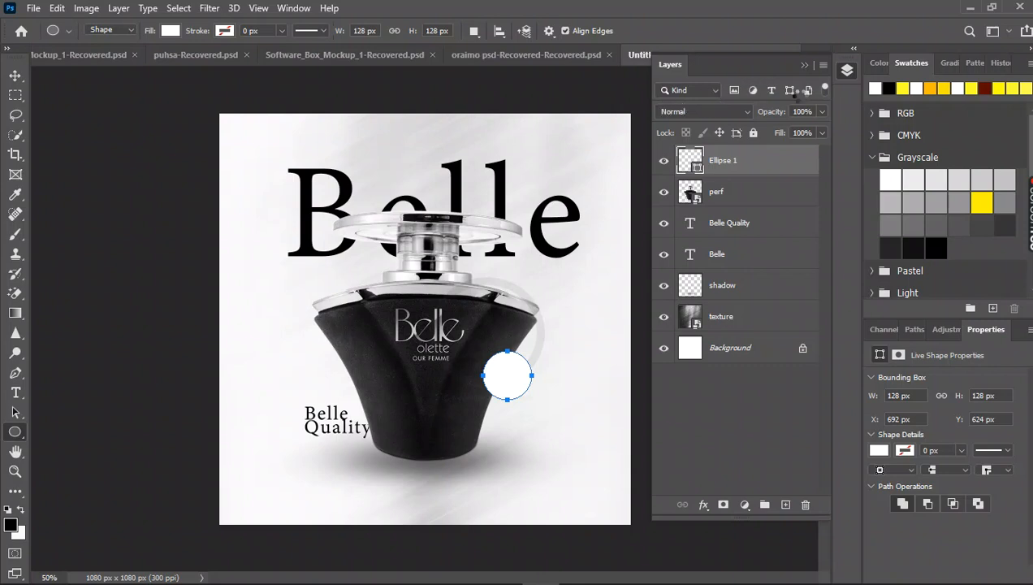
pyautogui.doubleClick(754, 157)
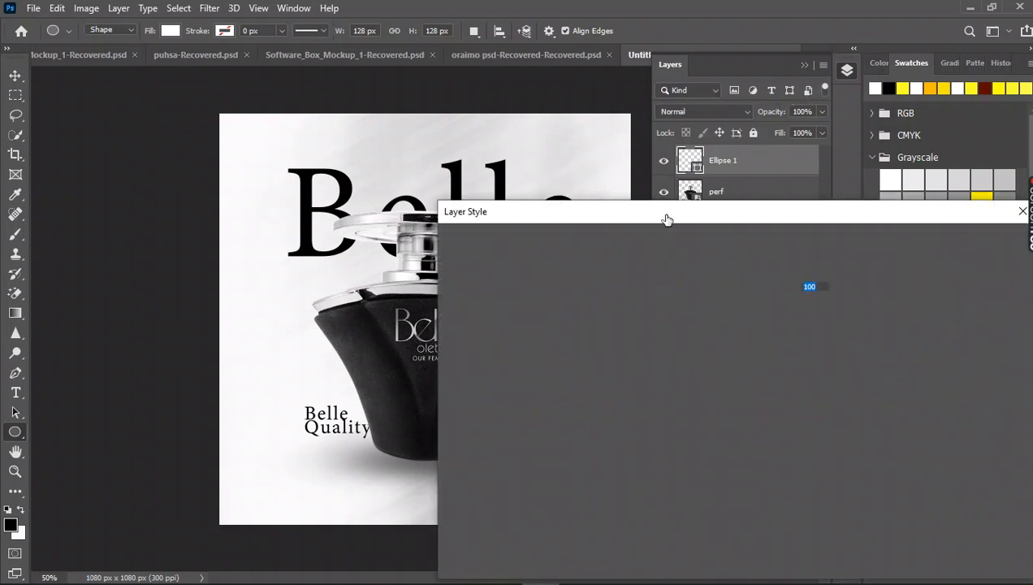
pyautogui.moveTo(667, 216); pyautogui.dragTo(845, 69)
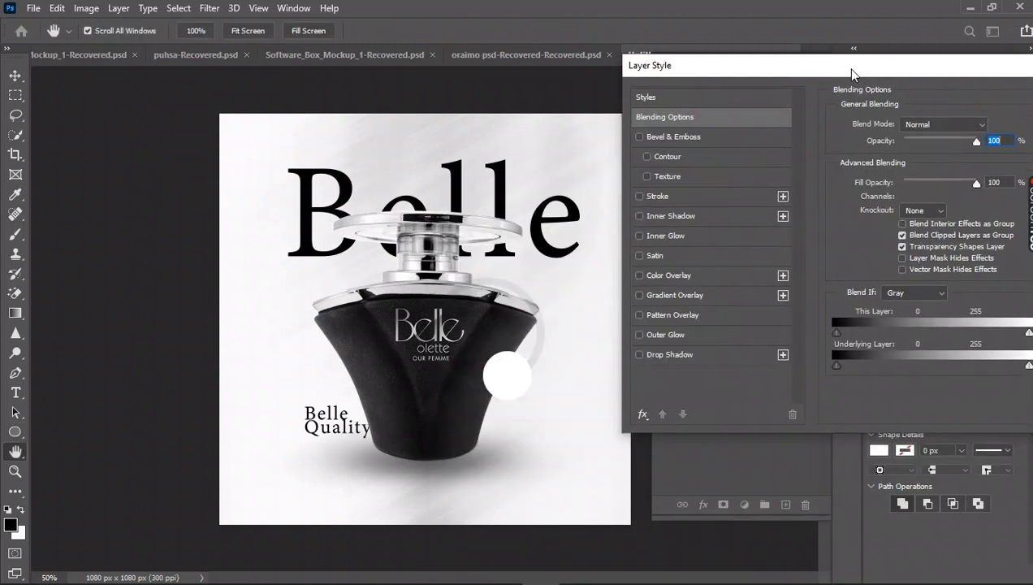
pyautogui.click(690, 356)
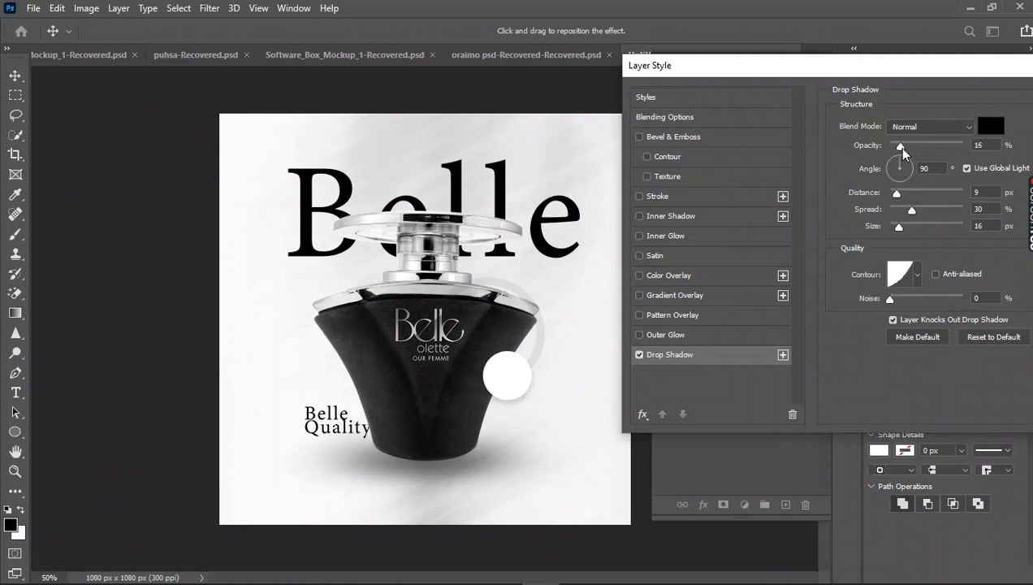
pyautogui.moveTo(901, 148)
pyautogui.mouseDown()
pyautogui.moveTo(934, 150)
pyautogui.moveTo(892, 157)
pyautogui.mouseUp()
pyautogui.moveTo(897, 194); pyautogui.dragTo(903, 227)
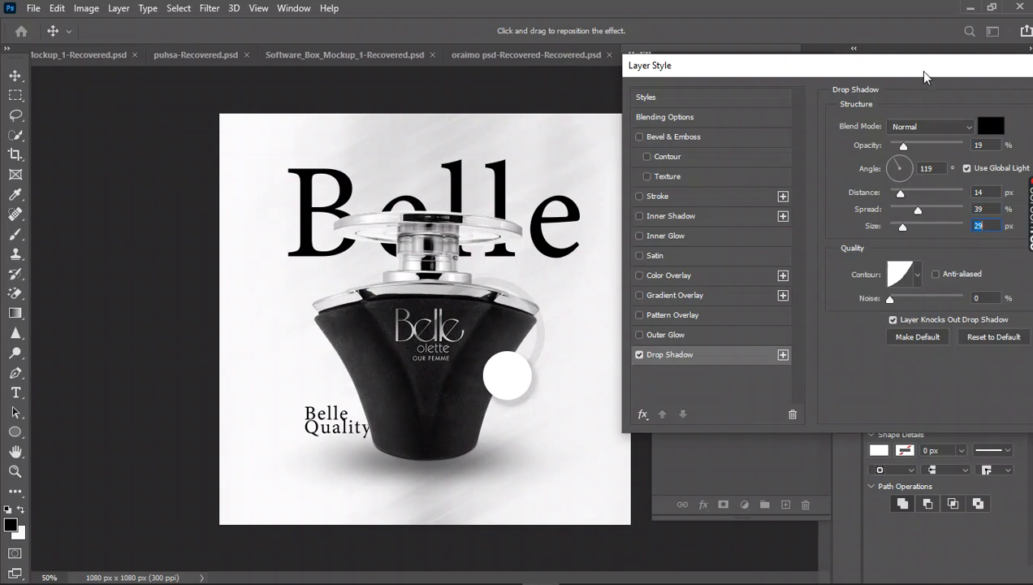
pyautogui.moveTo(926, 65); pyautogui.dragTo(736, 111)
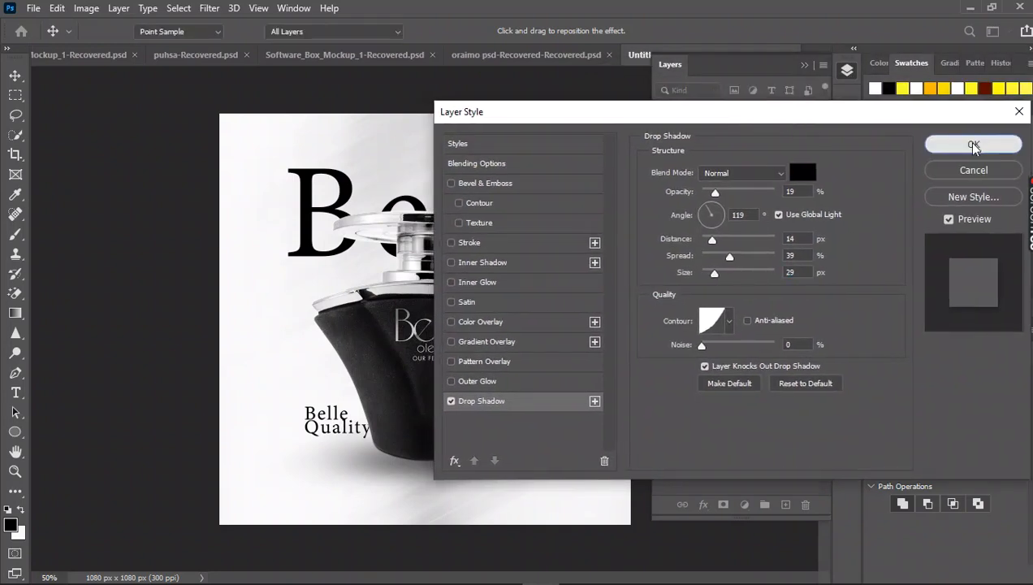
pyautogui.click(974, 145)
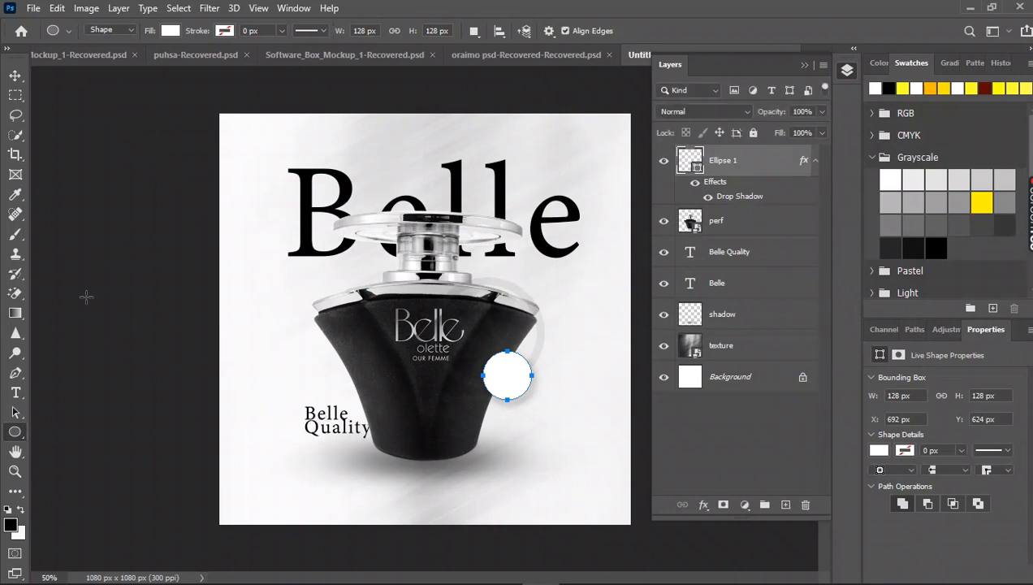
# Duplicate the small "Belle Quality" text onto the white circle and place the copy's layer above the "Ellipse 1" layer.
pyautogui.click(15, 76)
pyautogui.click(327, 417)
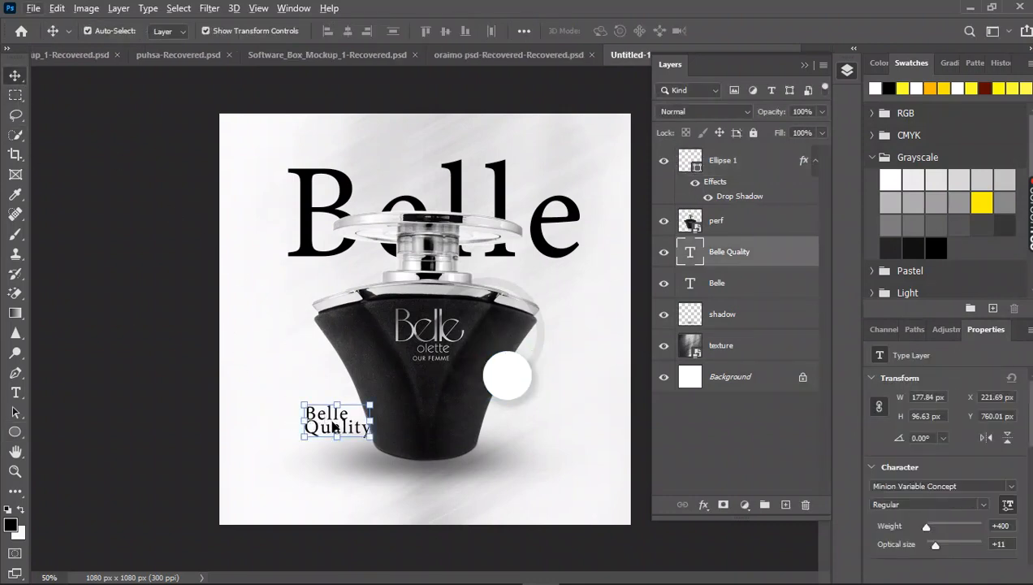
pyautogui.moveTo(333, 424); pyautogui.dragTo(517, 379)
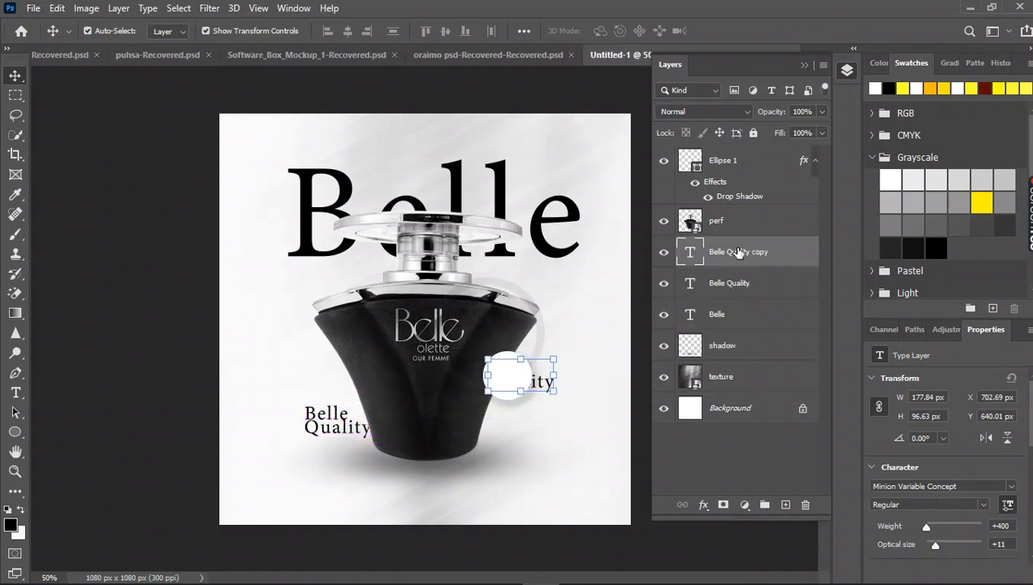
pyautogui.moveTo(738, 253); pyautogui.dragTo(735, 154)
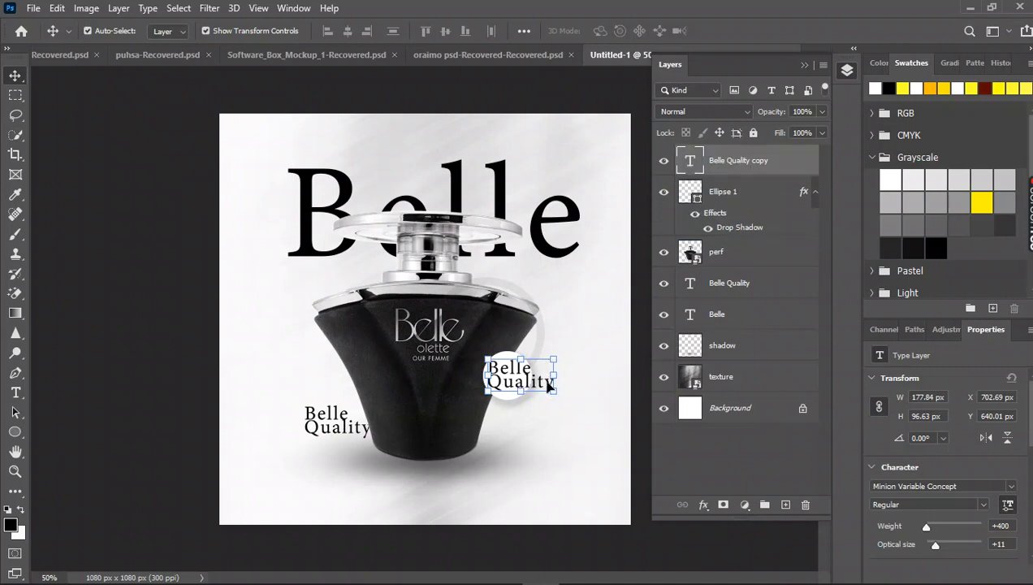
# Scale the "Belle Quality" copy on the circle to about 131 px wide and replace its wording with "500".
pyautogui.moveTo(550, 390); pyautogui.dragTo(536, 383)
pyautogui.press('Return')
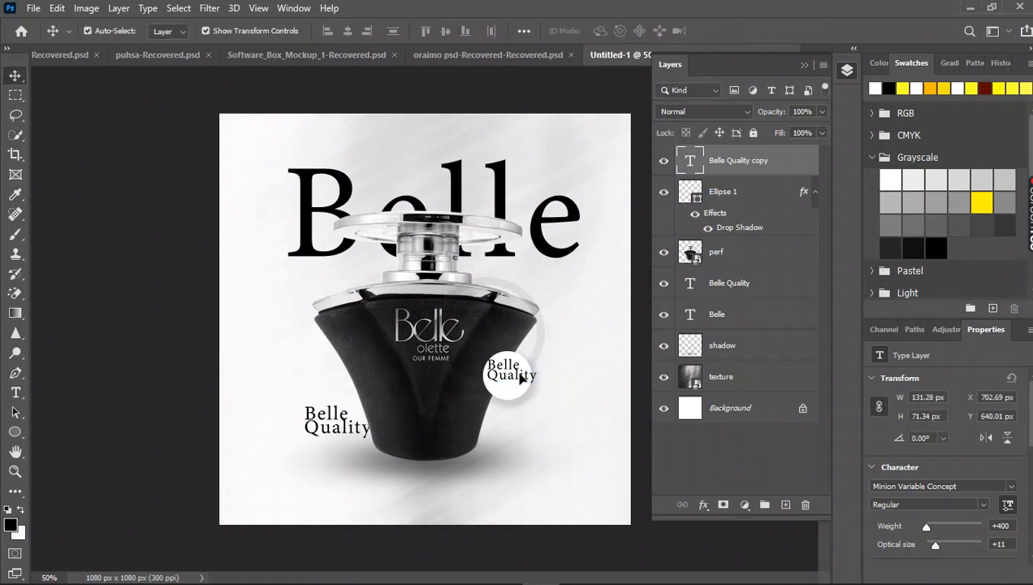
pyautogui.doubleClick(519, 375)
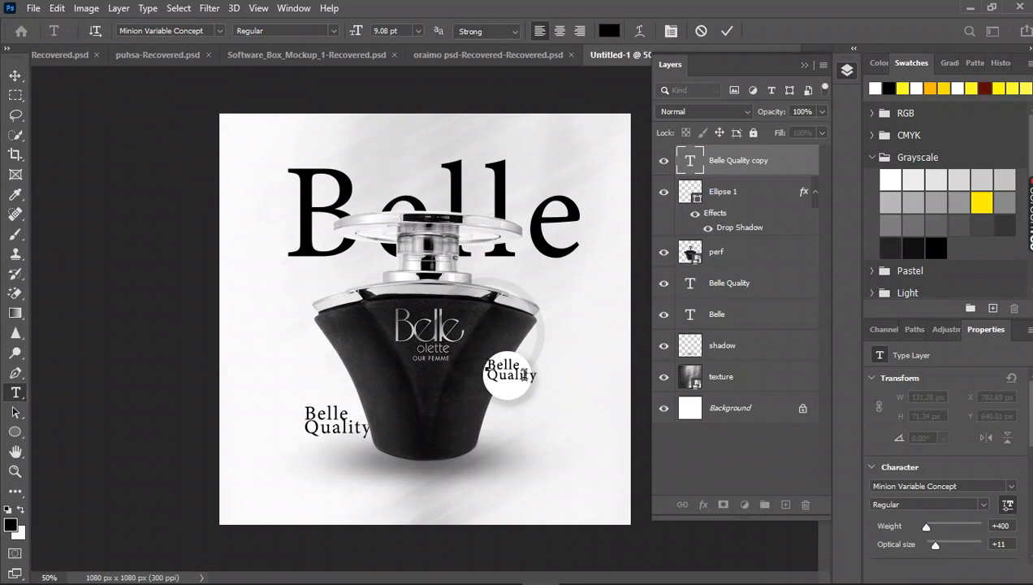
pyautogui.write('500')
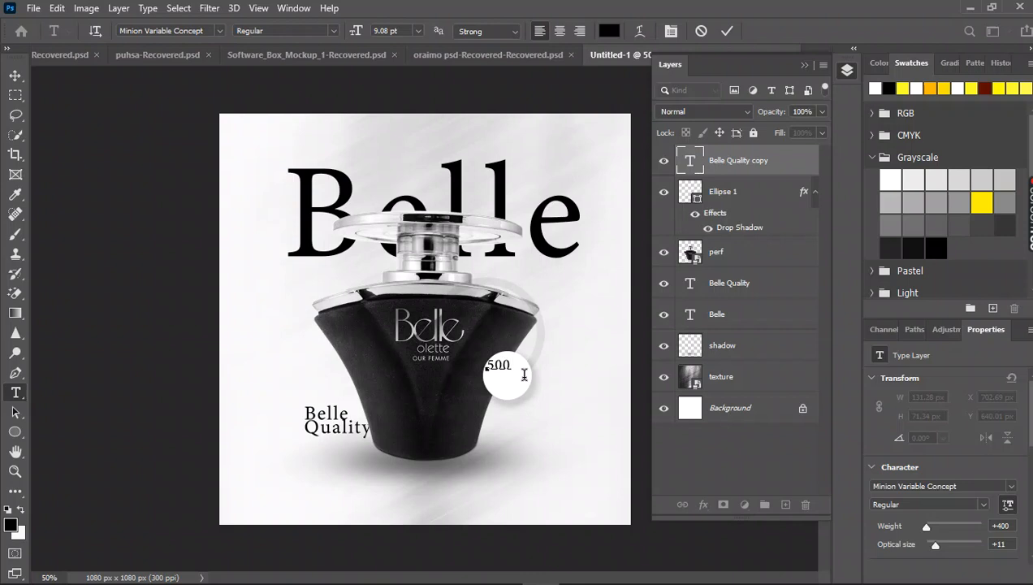
pyautogui.click(15, 76)
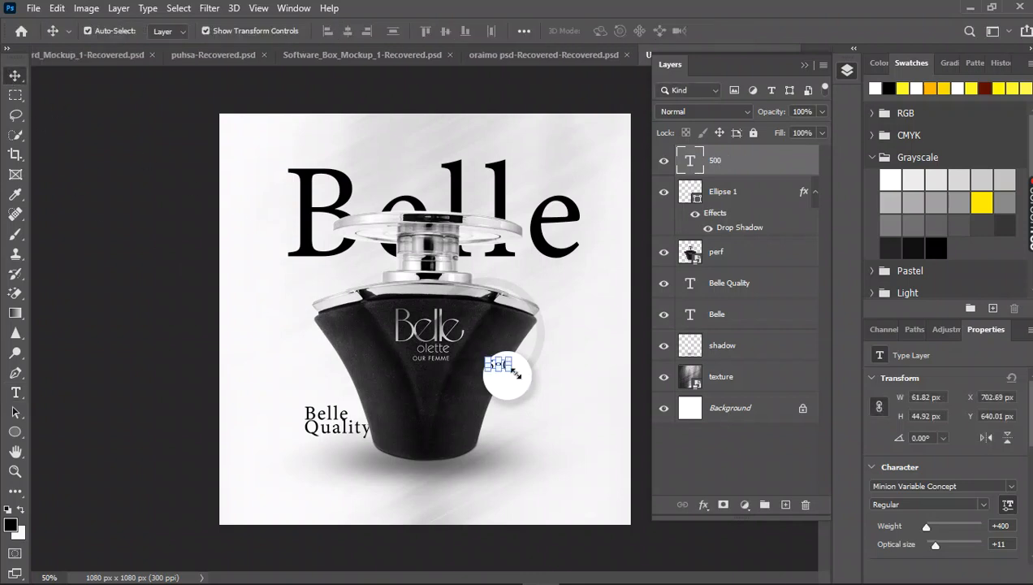
# Centre the "500" text in the white circle and add a dollar sign so that it reads "$500".
pyautogui.moveTo(533, 403); pyautogui.dragTo(545, 420)
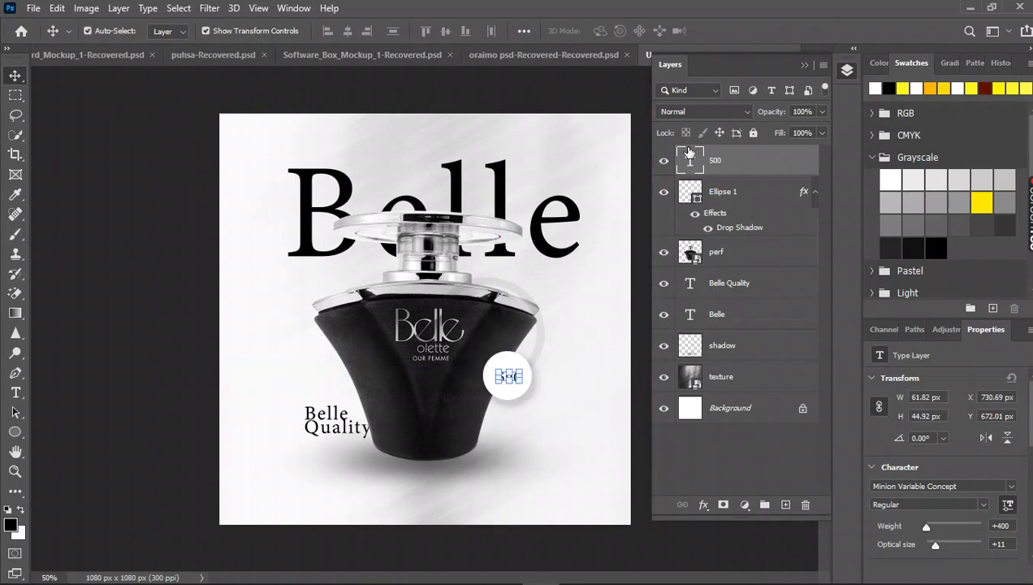
pyautogui.doubleClick(689, 169)
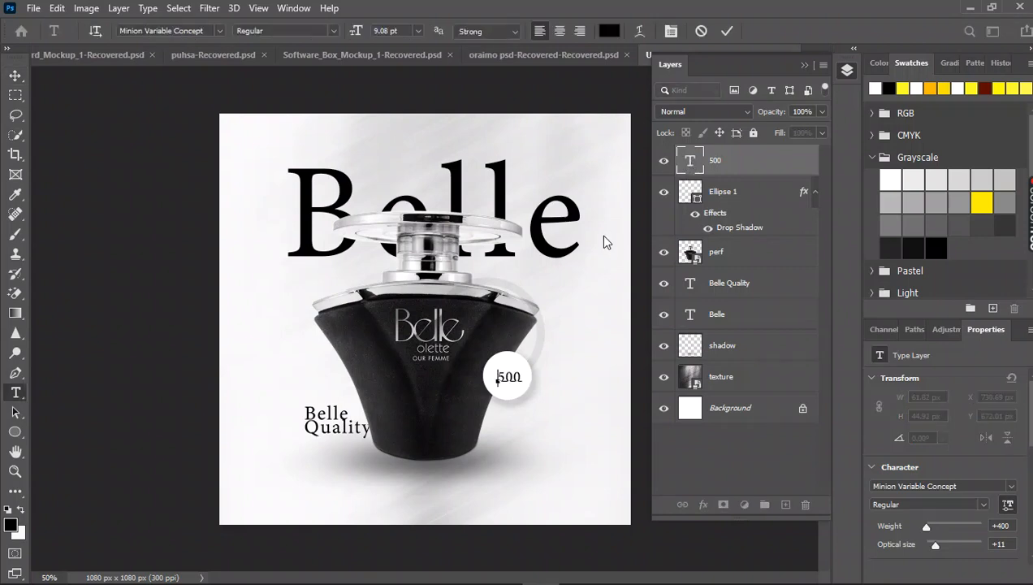
pyautogui.write('$')
pyautogui.click(15, 76)
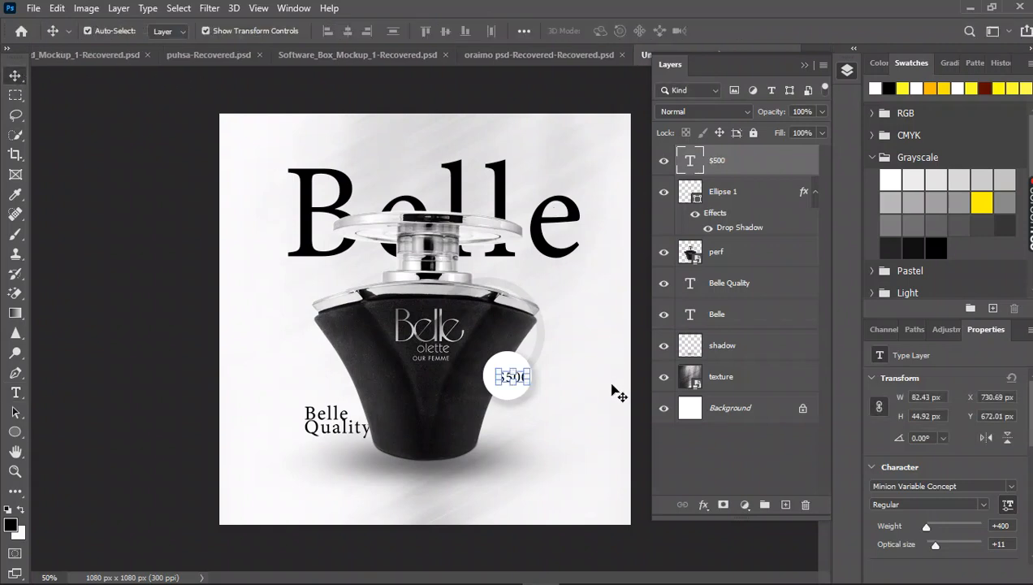
pyautogui.moveTo(619, 394); pyautogui.dragTo(604, 394)
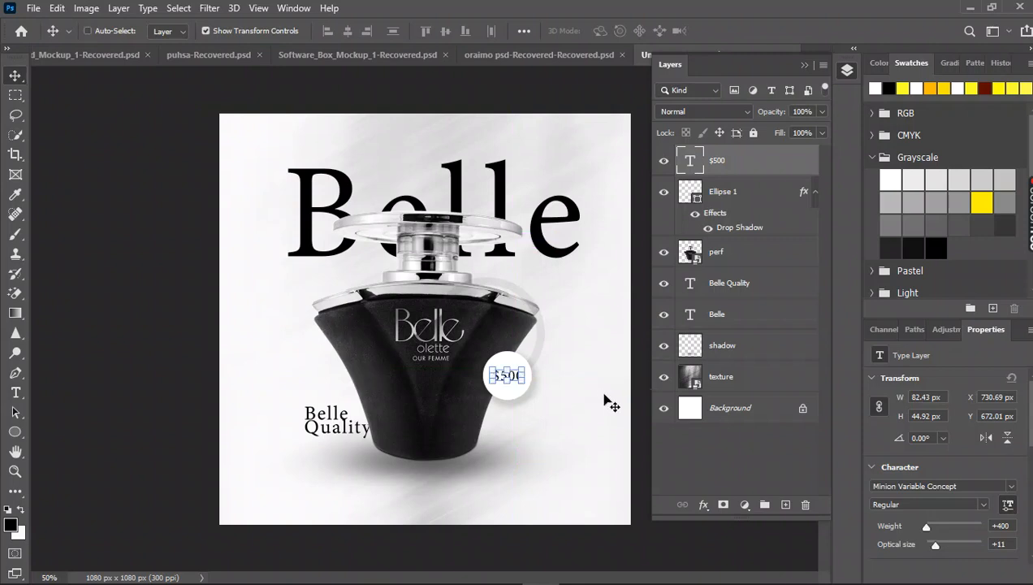
pyautogui.click(143, 313)
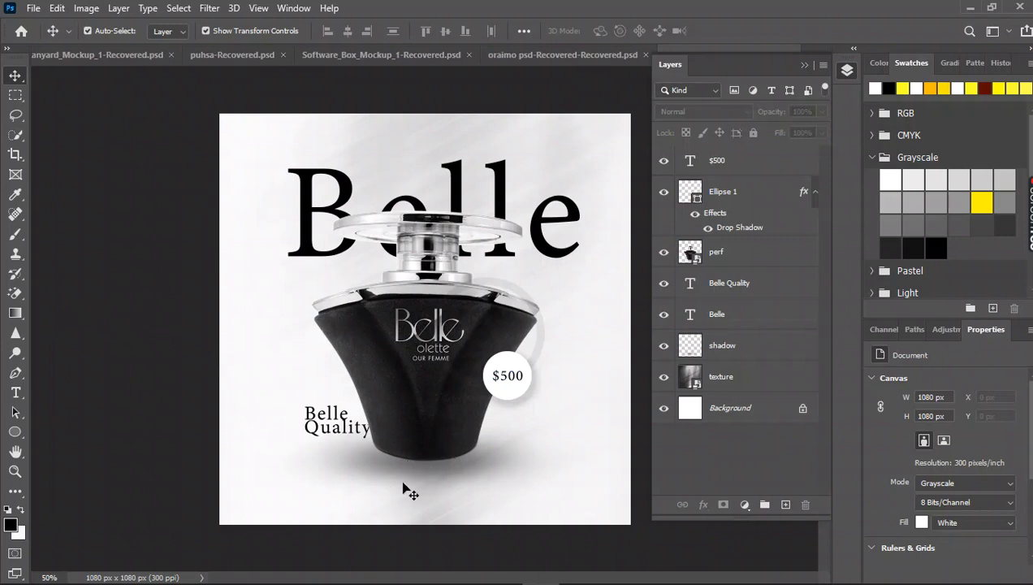
# Draw a horizontal rectangular bar about 754 × 52 px beneath the bottle's shadow with the Rectangle tool.
pyautogui.click(14, 433)
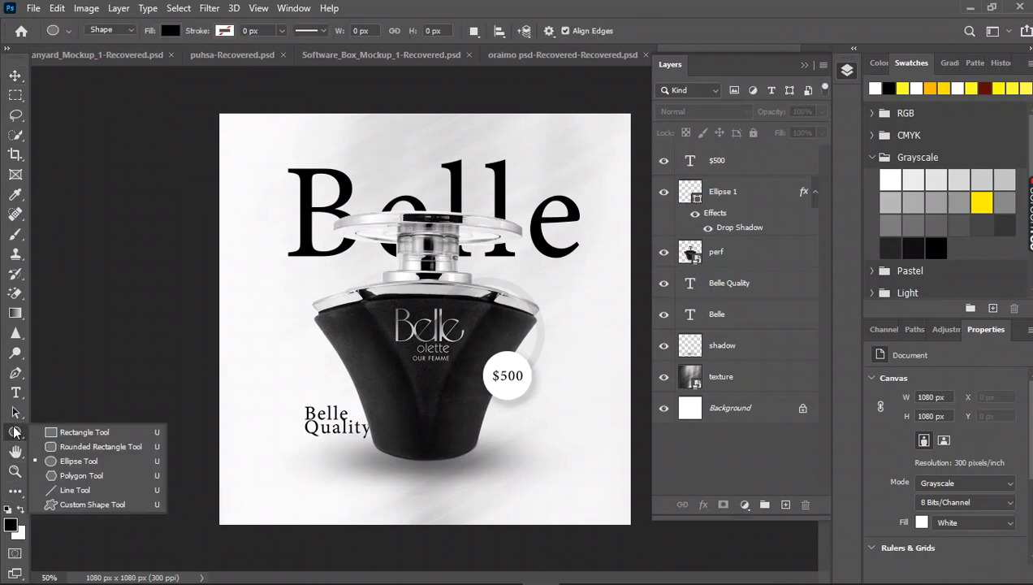
pyautogui.click(57, 429)
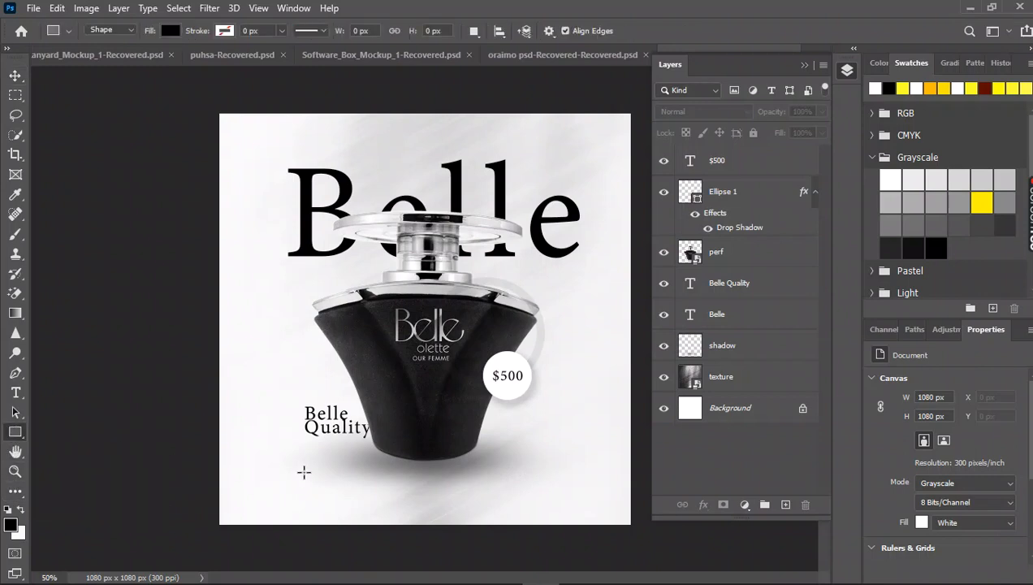
pyautogui.moveTo(298, 472); pyautogui.dragTo(584, 492)
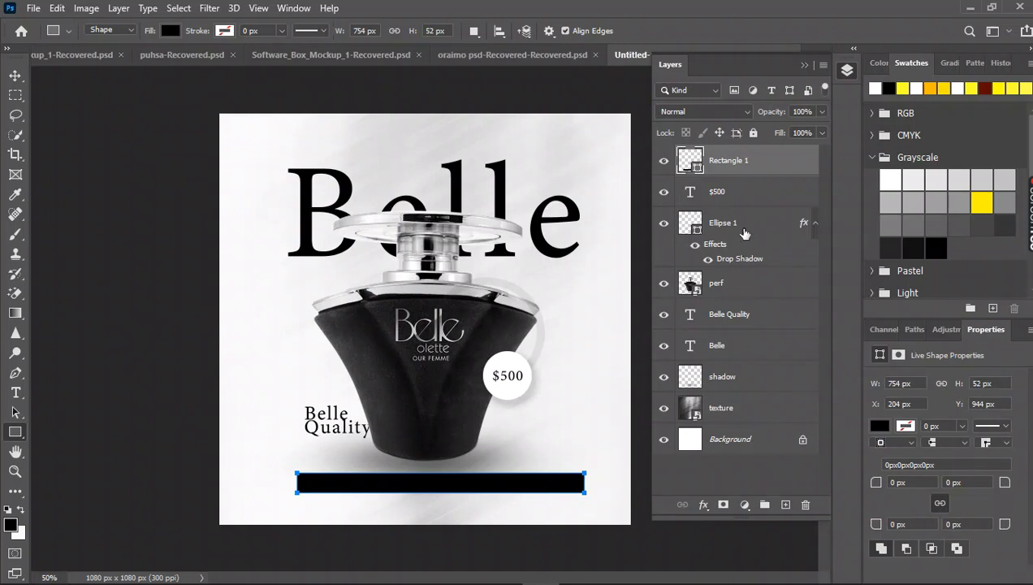
# Change the fill colour of the rectangular bar beneath the bottle to off-white fffffc.
pyautogui.doubleClick(690, 162)
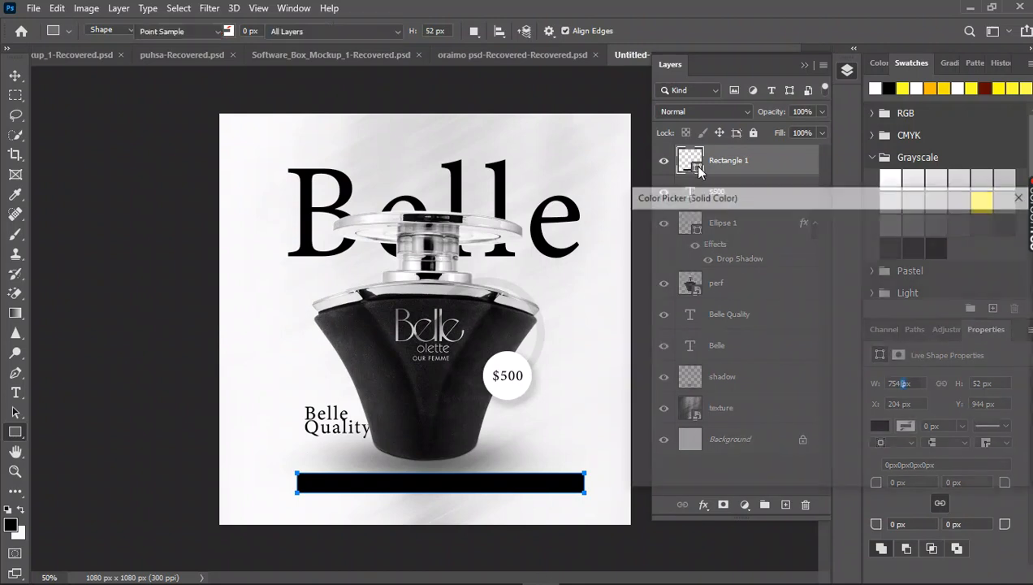
pyautogui.click(829, 233)
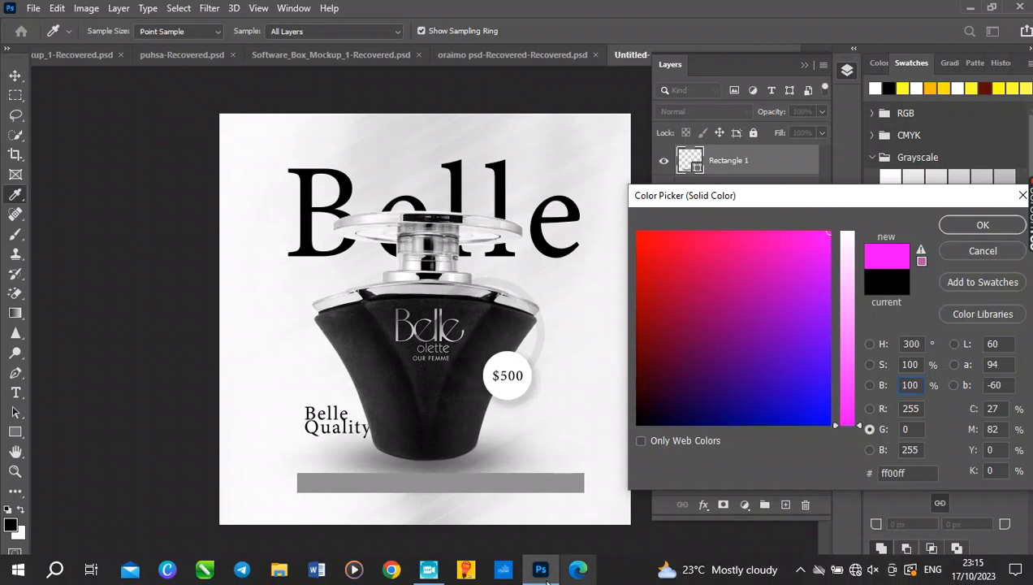
pyautogui.moveTo(428, 575)
pyautogui.click(418, 512)
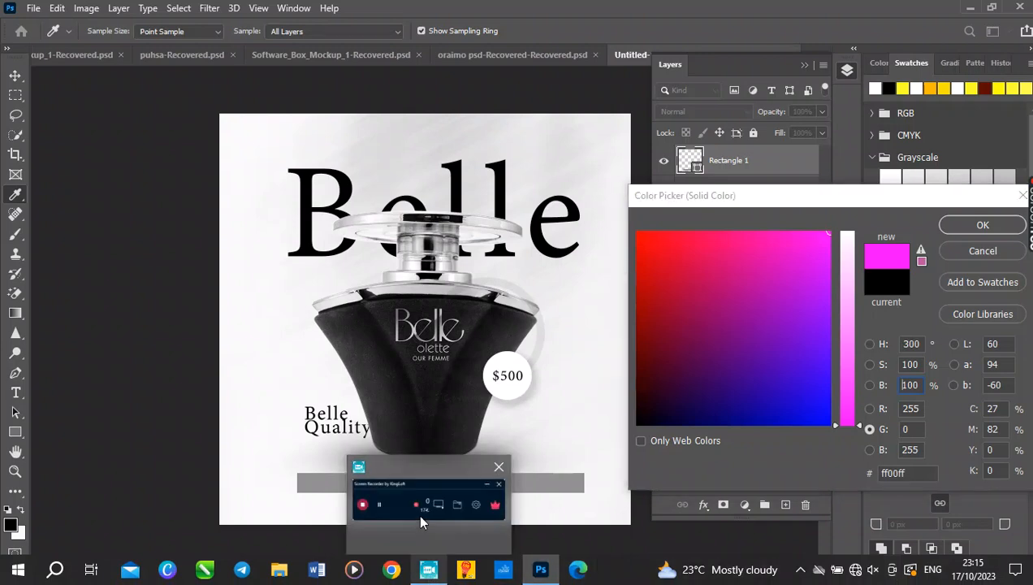
pyautogui.moveTo(1021, 495); pyautogui.dragTo(1032, 515)
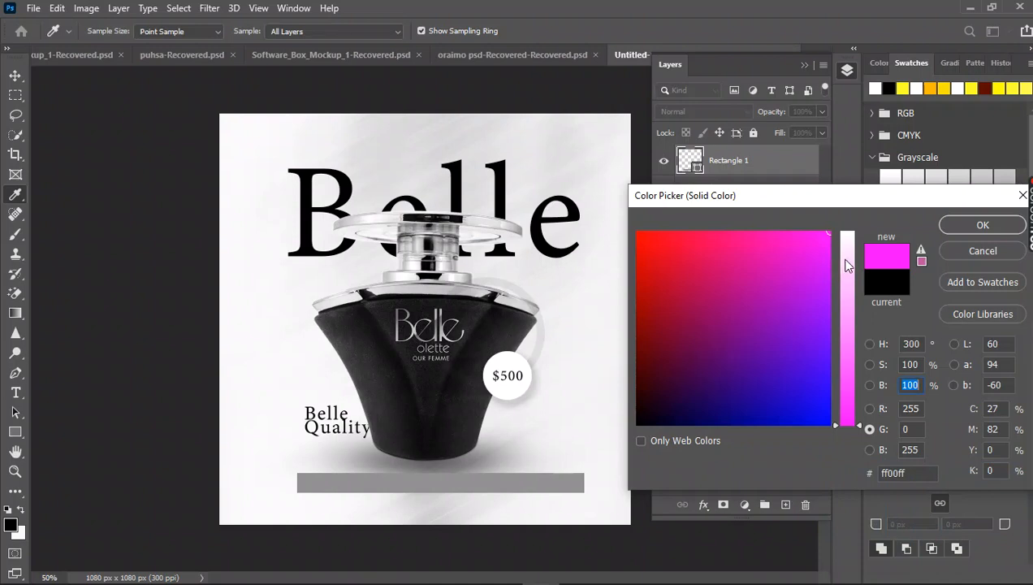
pyautogui.moveTo(842, 272); pyautogui.dragTo(843, 194)
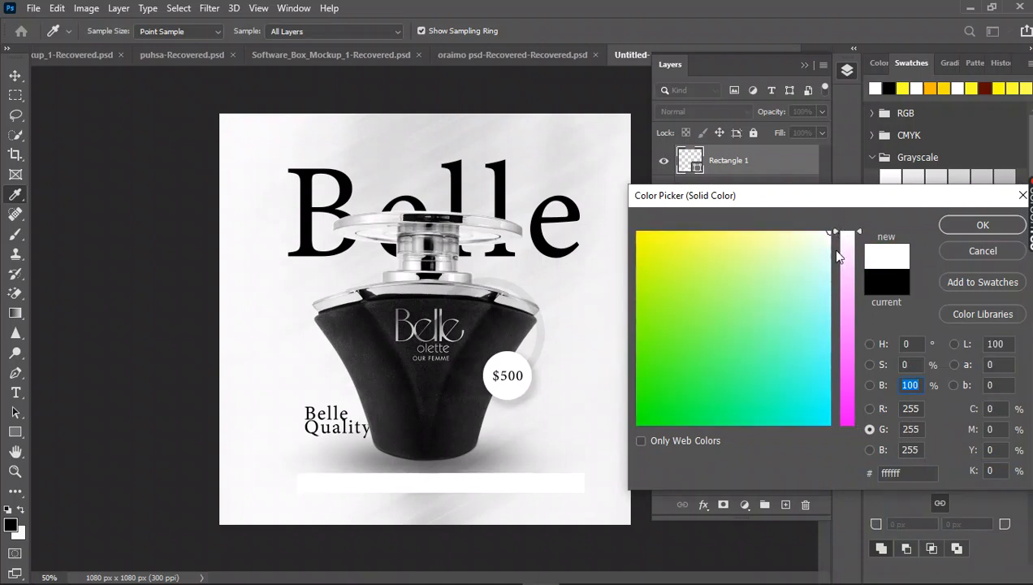
pyautogui.moveTo(841, 248); pyautogui.dragTo(845, 429)
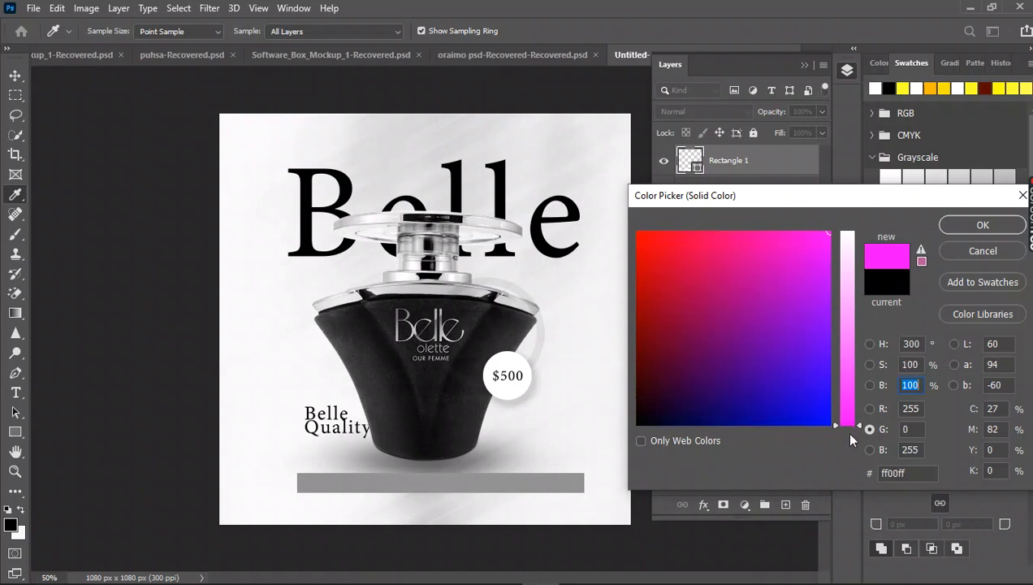
pyautogui.click(869, 408)
pyautogui.click(845, 385)
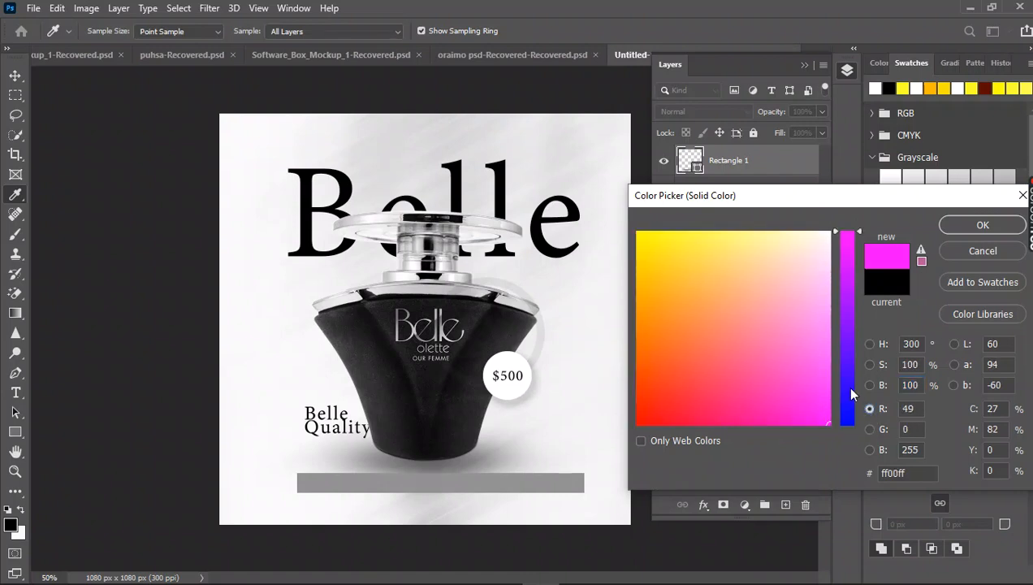
pyautogui.moveTo(850, 381); pyautogui.dragTo(846, 227)
pyautogui.click(829, 233)
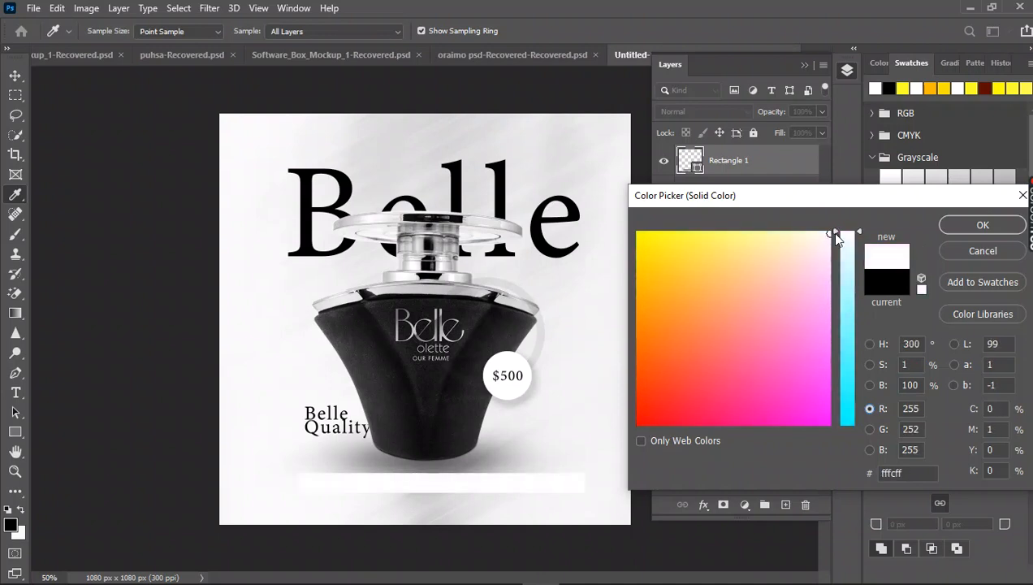
pyautogui.click(845, 250)
pyautogui.click(846, 275)
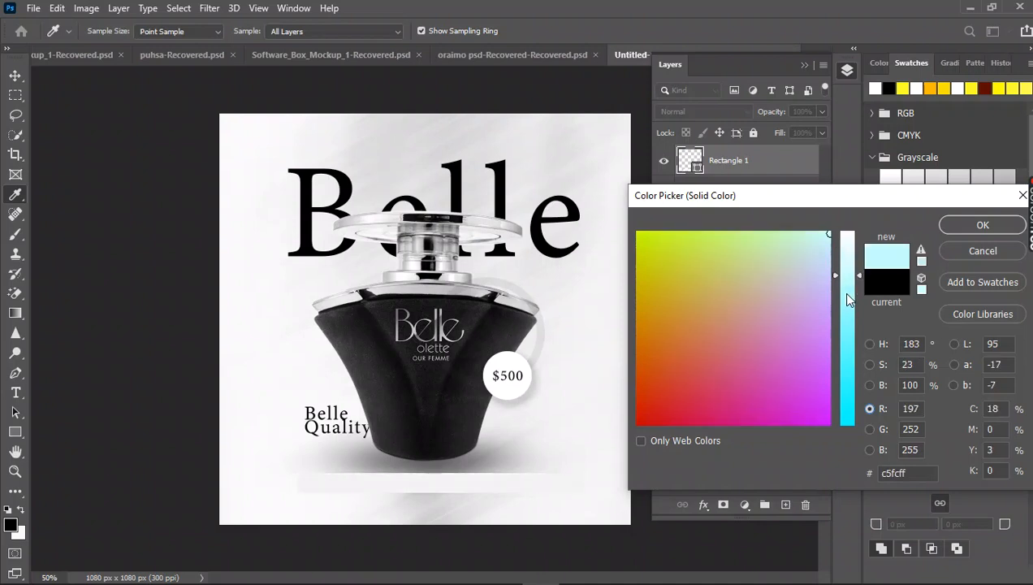
pyautogui.moveTo(846, 294); pyautogui.dragTo(847, 332)
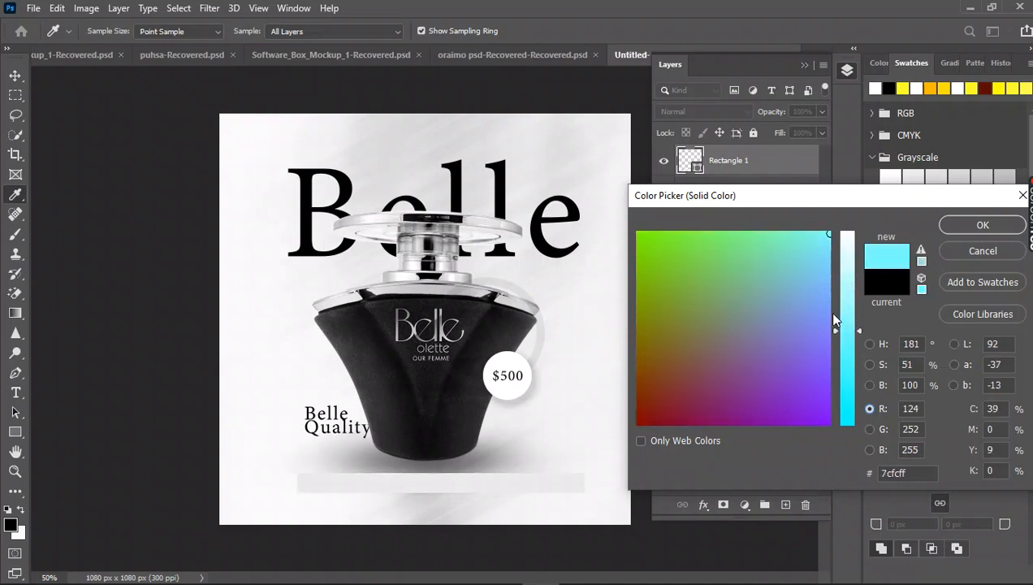
pyautogui.moveTo(849, 290)
pyautogui.mouseDown()
pyautogui.moveTo(861, 231)
pyautogui.moveTo(832, 223)
pyautogui.mouseUp()
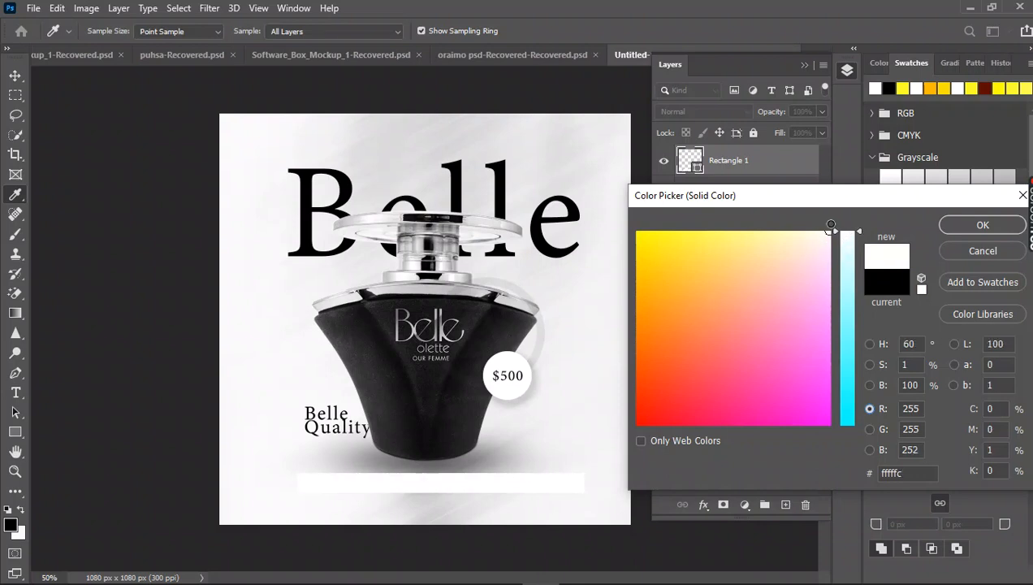
pyautogui.click(959, 227)
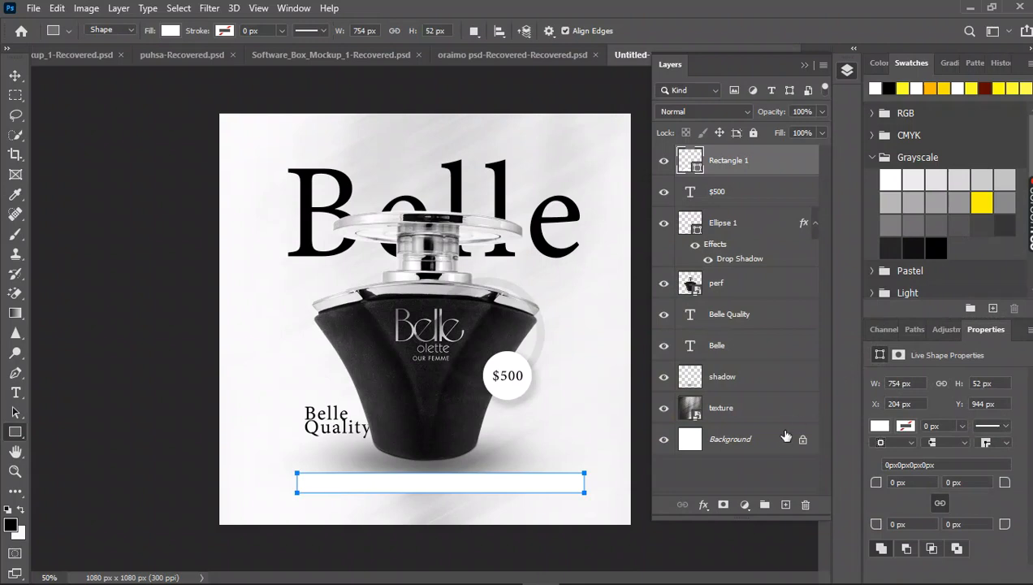
# Add a 1 px black inside Stroke layer style to the bar.
pyautogui.doubleClick(786, 168)
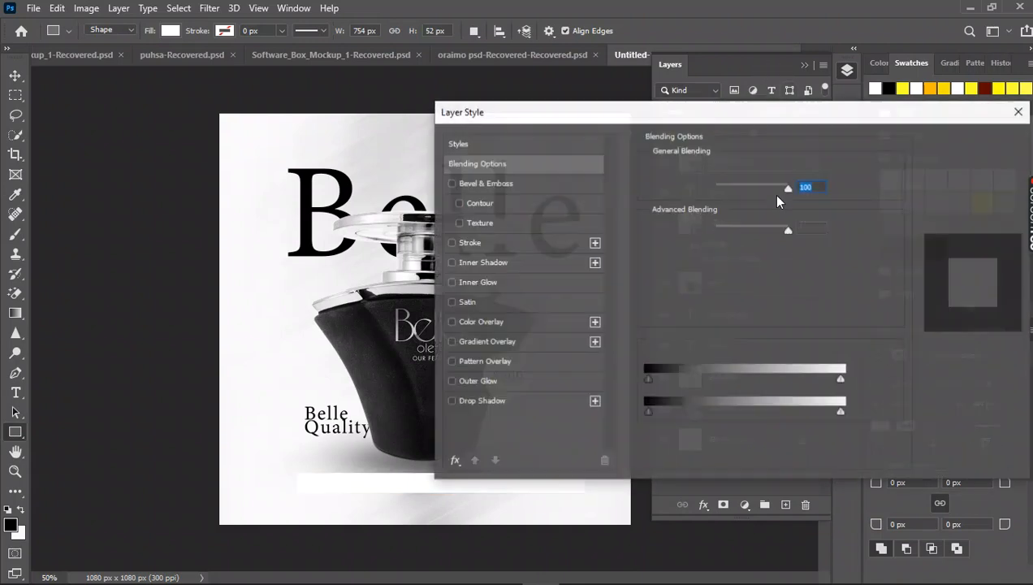
pyautogui.click(473, 242)
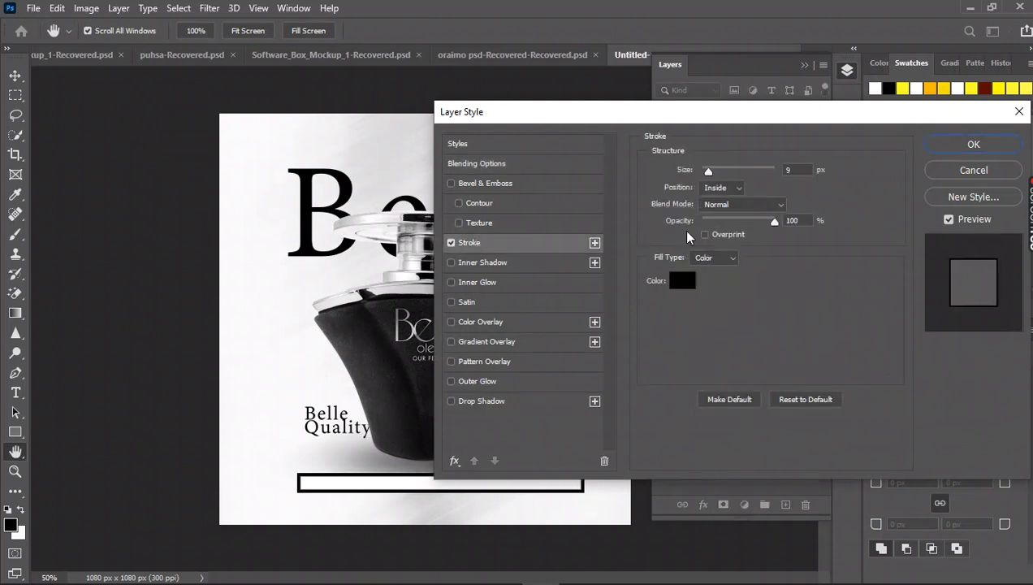
pyautogui.moveTo(708, 173); pyautogui.dragTo(708, 177)
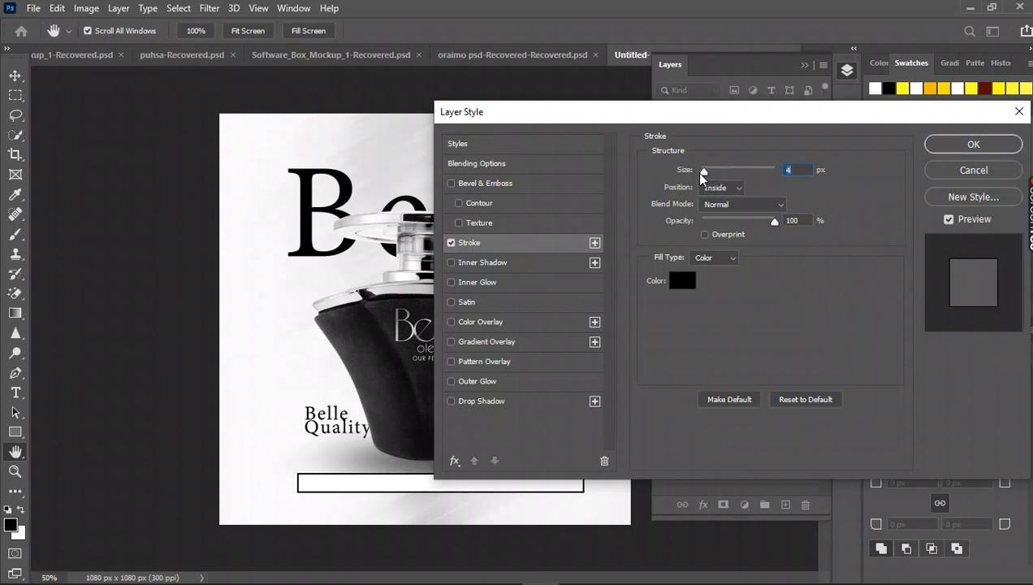
pyautogui.write('1')
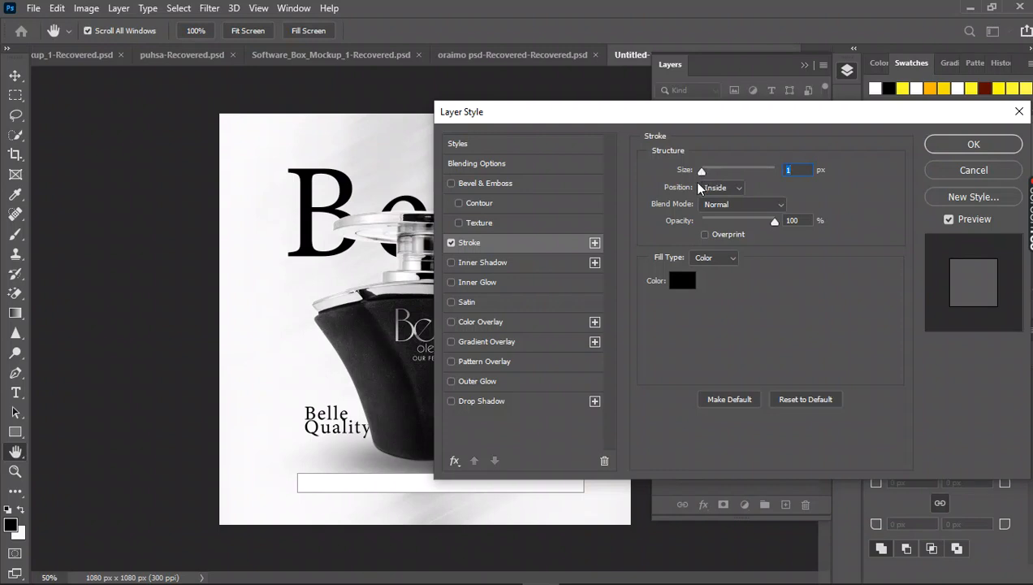
pyautogui.click(946, 146)
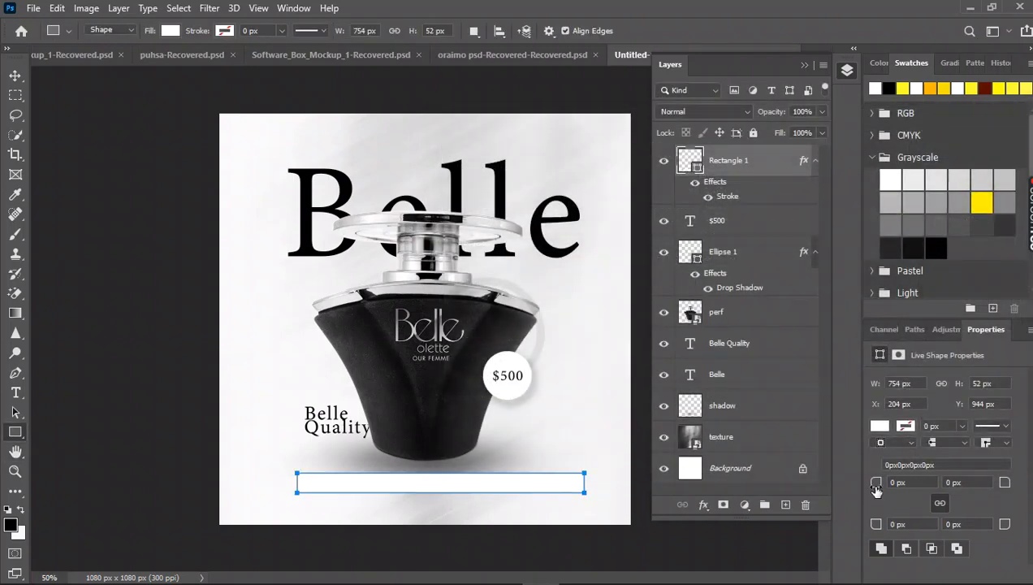
# Round all four corners of the bar to a 6 px radius.
pyautogui.moveTo(875, 487); pyautogui.dragTo(875, 488)
pyautogui.click(15, 75)
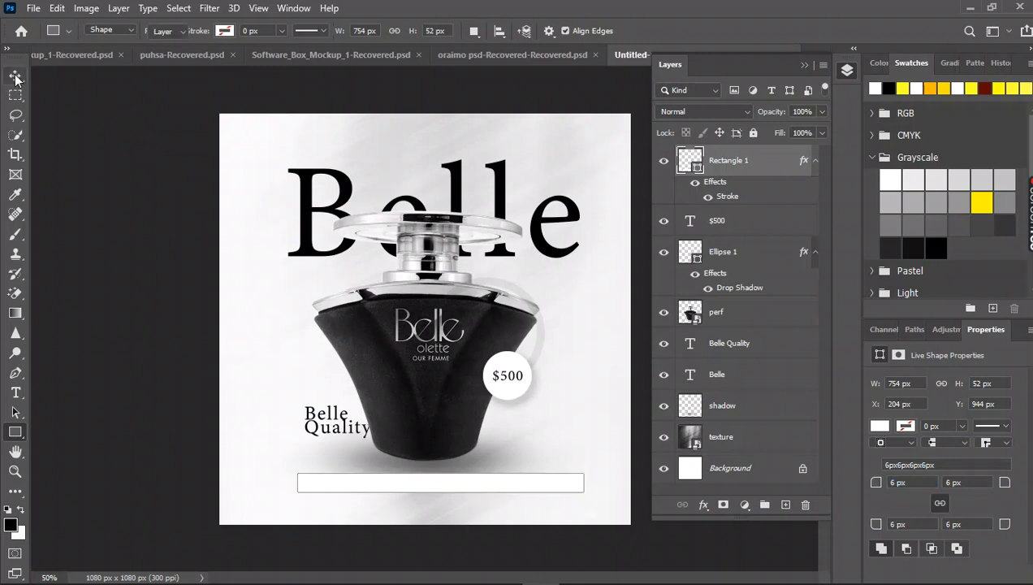
pyautogui.click(147, 264)
# Lower the bar layer's Fill to 0% so that only its outline shows.
pyautogui.click(456, 488)
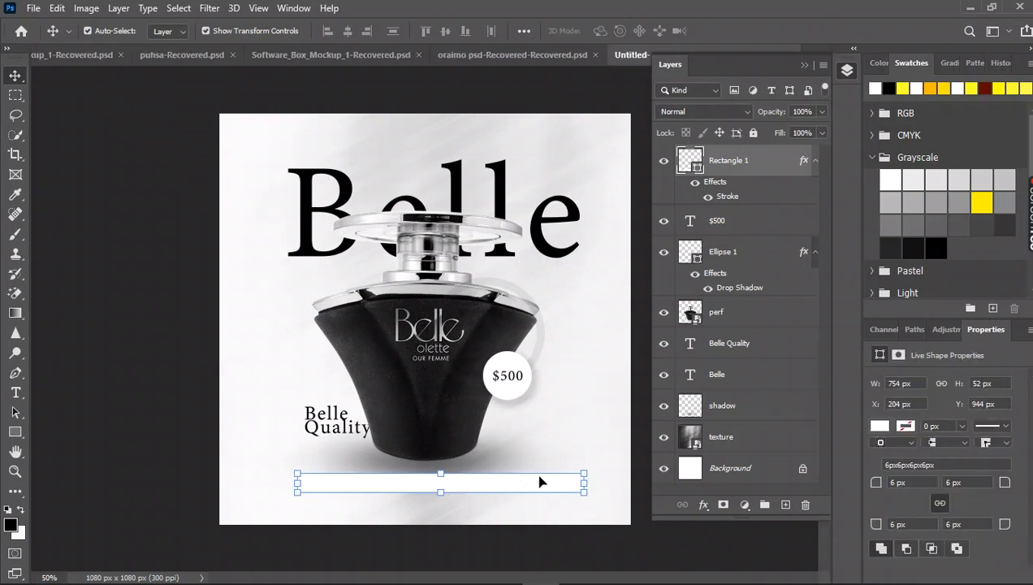
pyautogui.moveTo(785, 139); pyautogui.dragTo(713, 144)
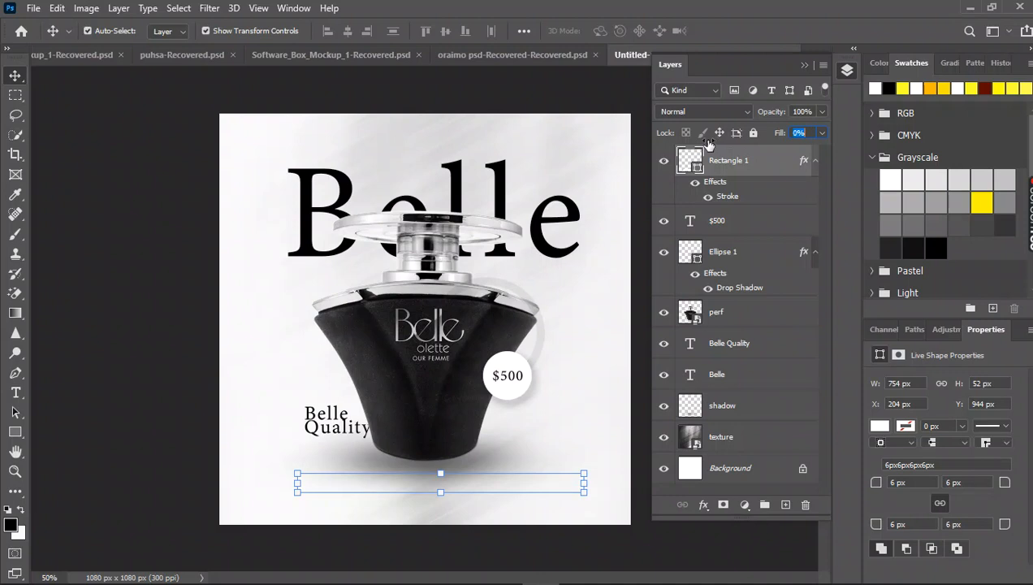
pyautogui.click(703, 161)
pyautogui.click(69, 162)
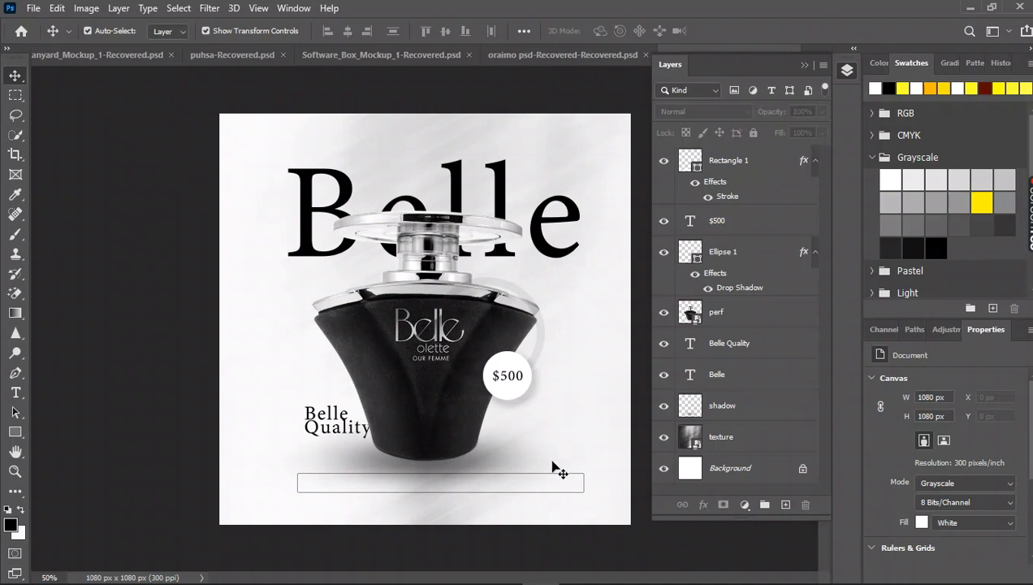
# Preview the bar with its layer Fill at 100% and return it to 0%.
pyautogui.click(559, 489)
pyautogui.click(787, 157)
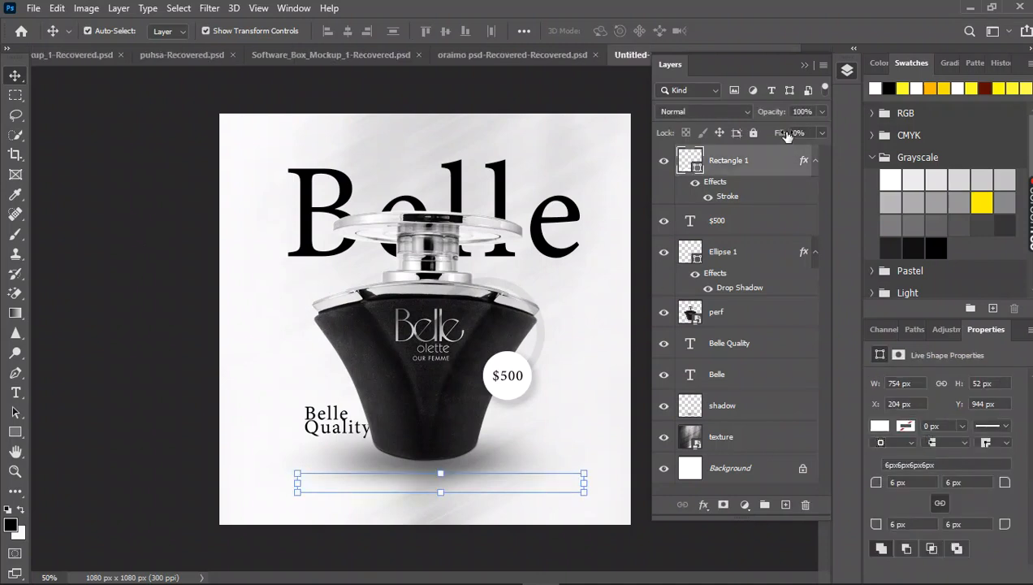
pyautogui.moveTo(782, 134); pyautogui.dragTo(860, 140)
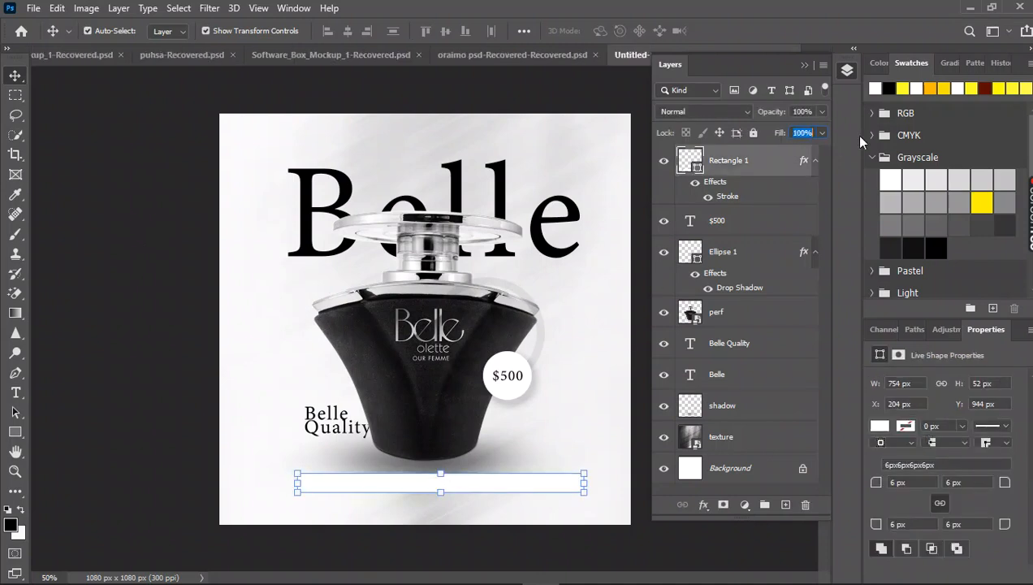
pyautogui.moveTo(784, 137); pyautogui.dragTo(670, 143)
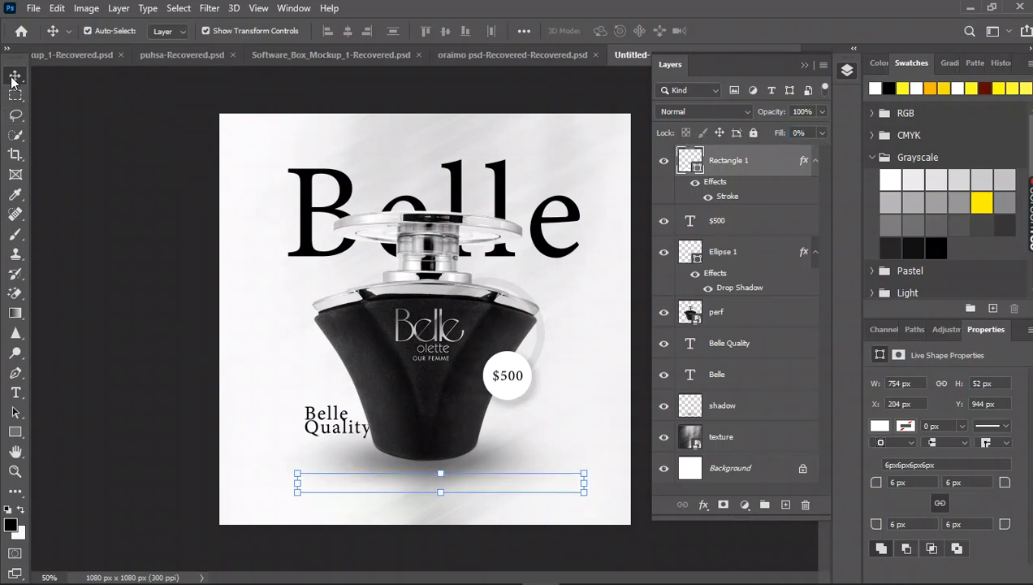
# Move the outlined bar lower on the canvas, to about X 192 px and Y 974 px.
pyautogui.click(104, 295)
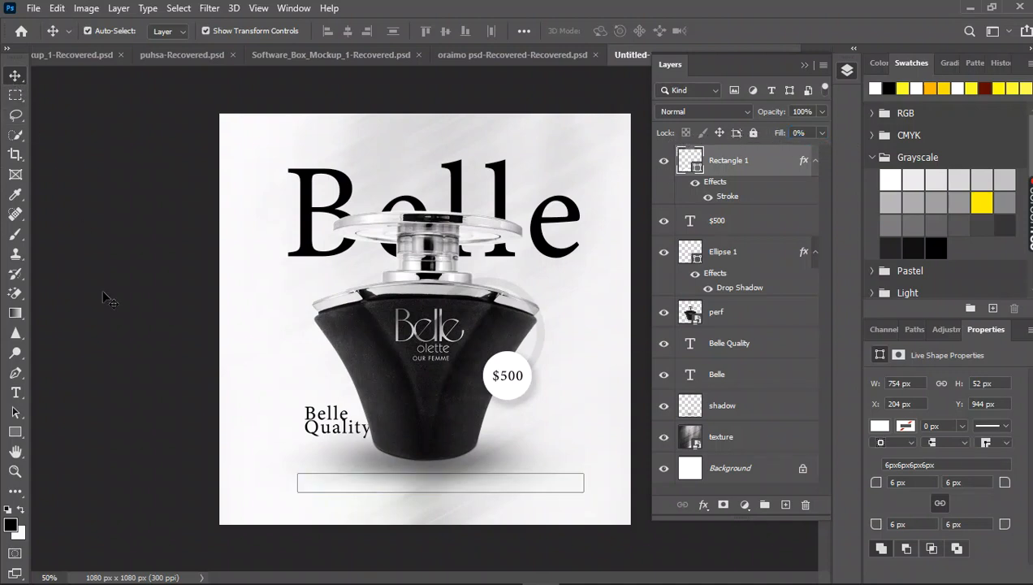
pyautogui.click(536, 487)
pyautogui.moveTo(534, 489); pyautogui.dragTo(535, 492)
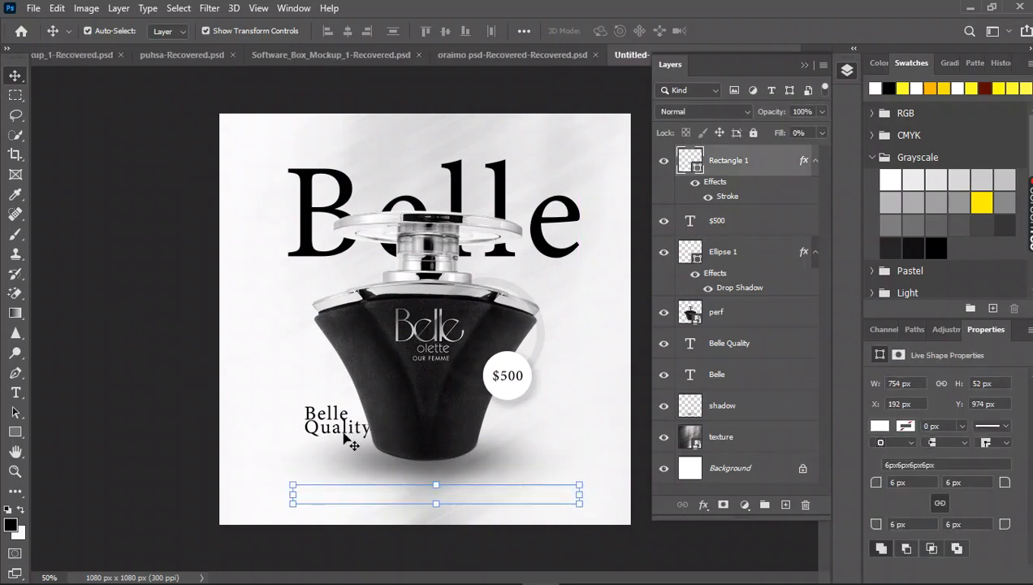
# Duplicate the small "Belle Quality" text onto the outlined bar.
pyautogui.click(347, 438)
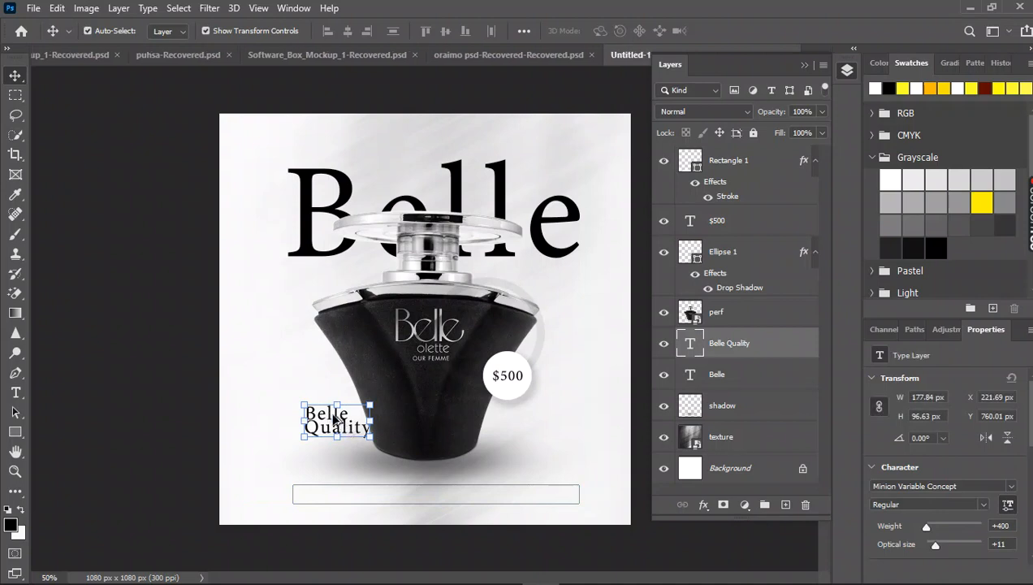
pyautogui.moveTo(334, 418); pyautogui.dragTo(379, 499)
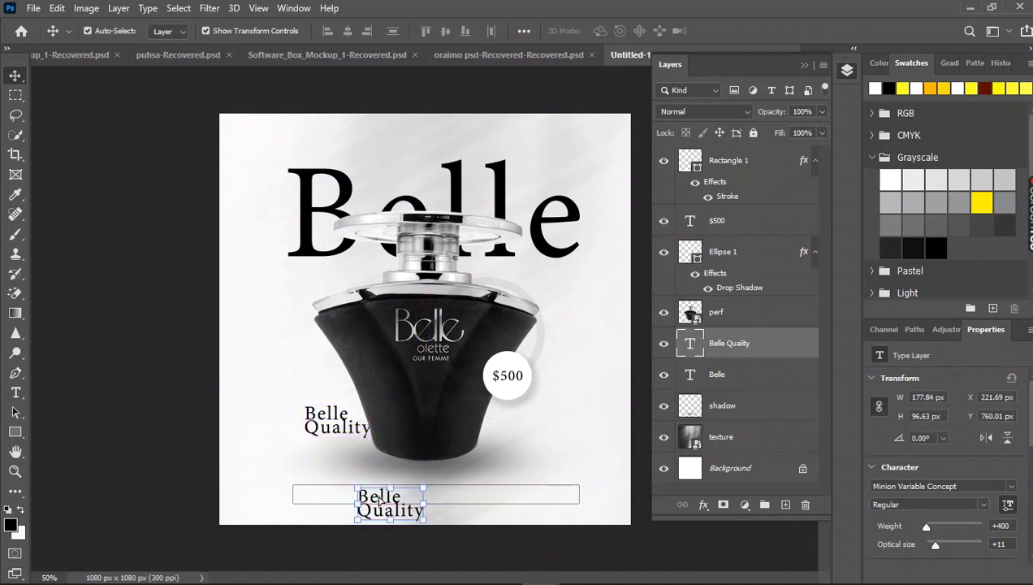
pyautogui.click(380, 500)
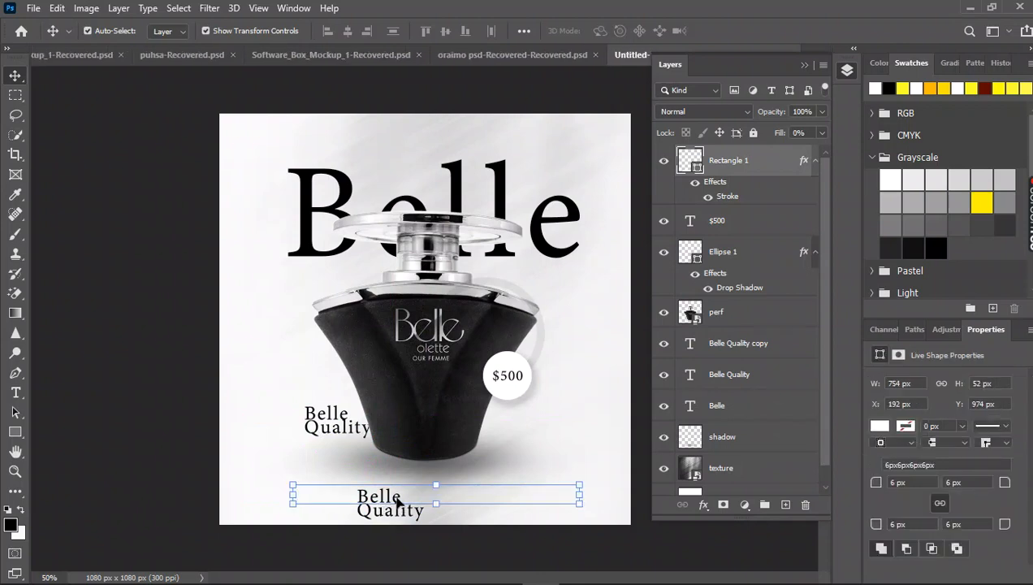
pyautogui.click(188, 451)
pyautogui.click(415, 514)
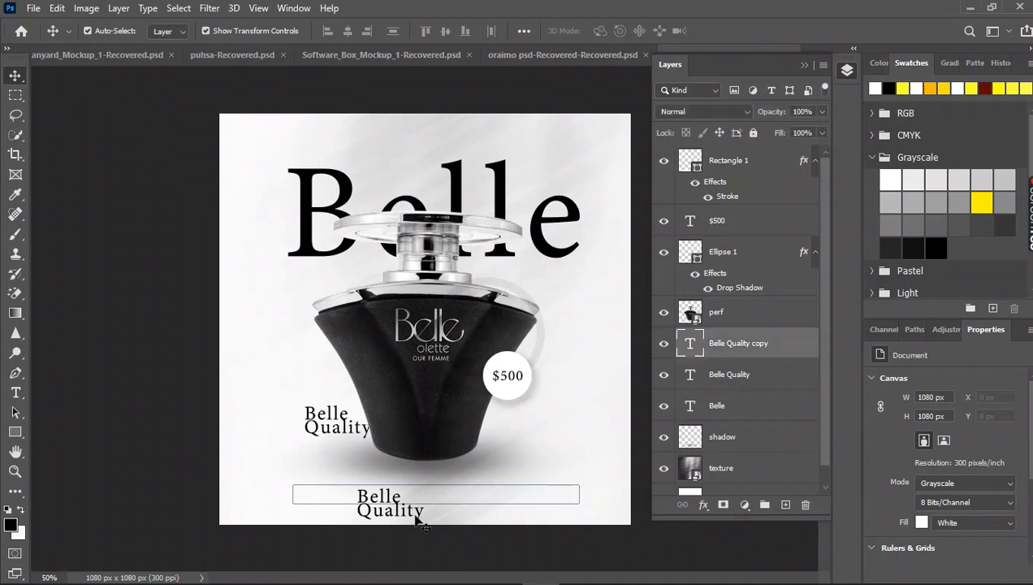
pyautogui.doubleClick(415, 512)
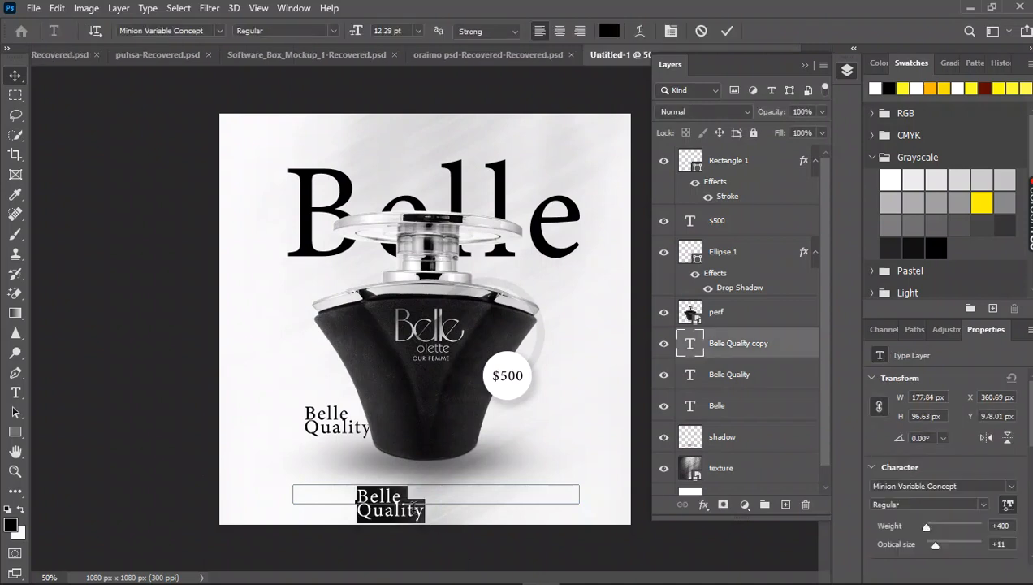
pyautogui.write('call')
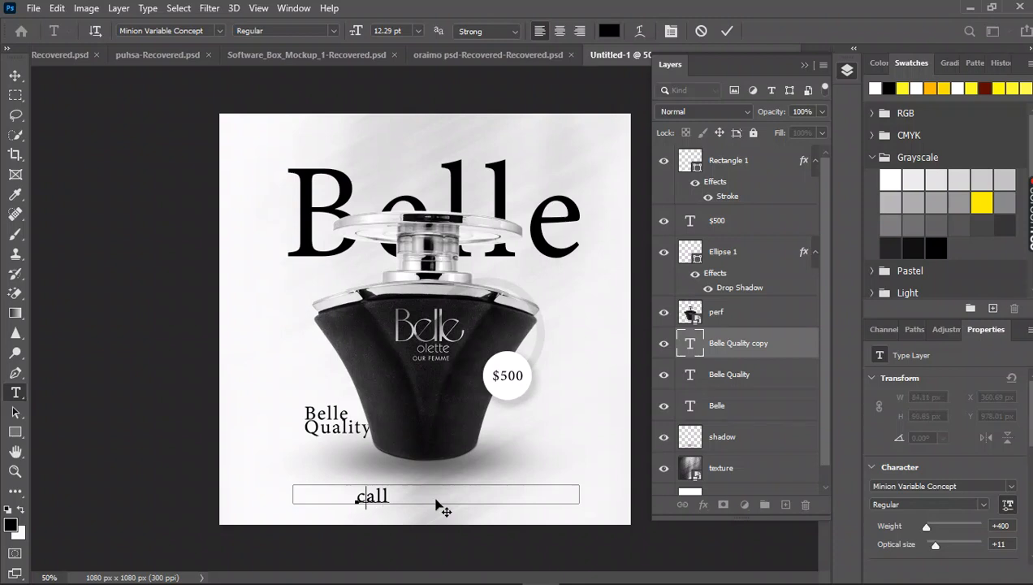
pyautogui.press('BackSpace')
pyautogui.press('BackSpace')
pyautogui.press('BackSpace')
pyautogui.press('BackSpace')
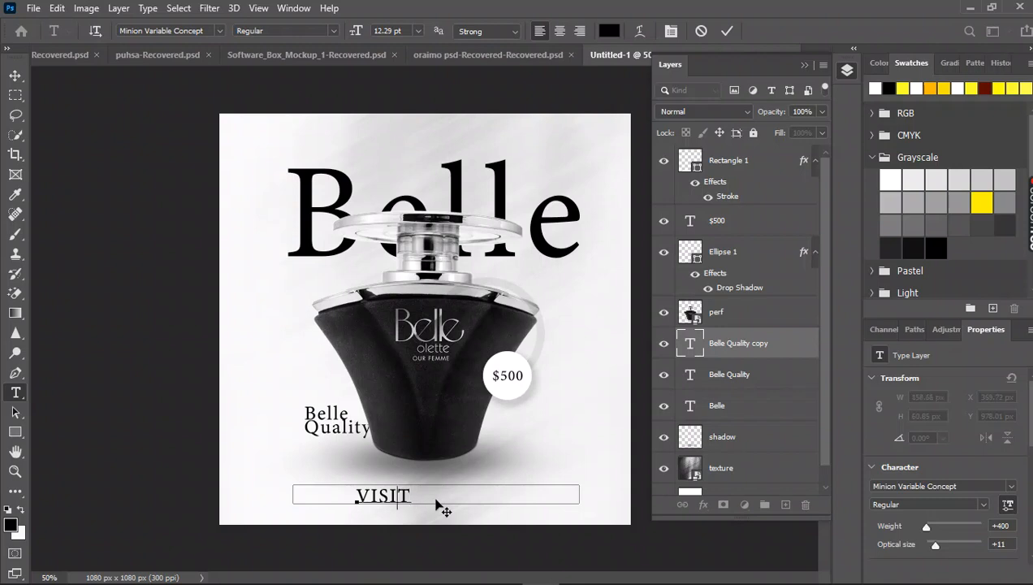
pyautogui.press('BackSpace')
pyautogui.press('BackSpace')
pyautogui.press('BackSpace')
pyautogui.press('BackSpace')
pyautogui.write('isit www.luxuryp')
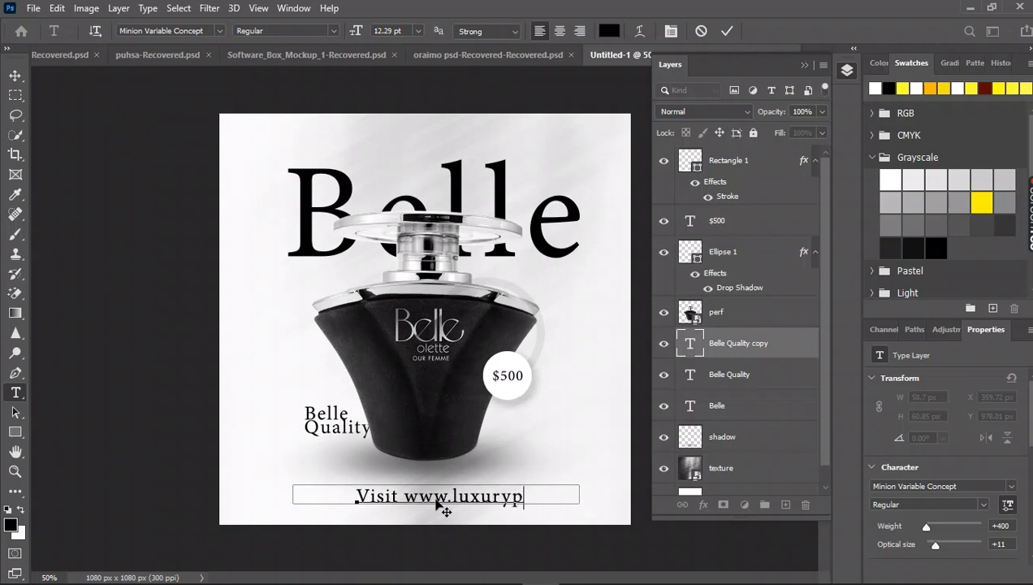
pyautogui.write('erfume.com')
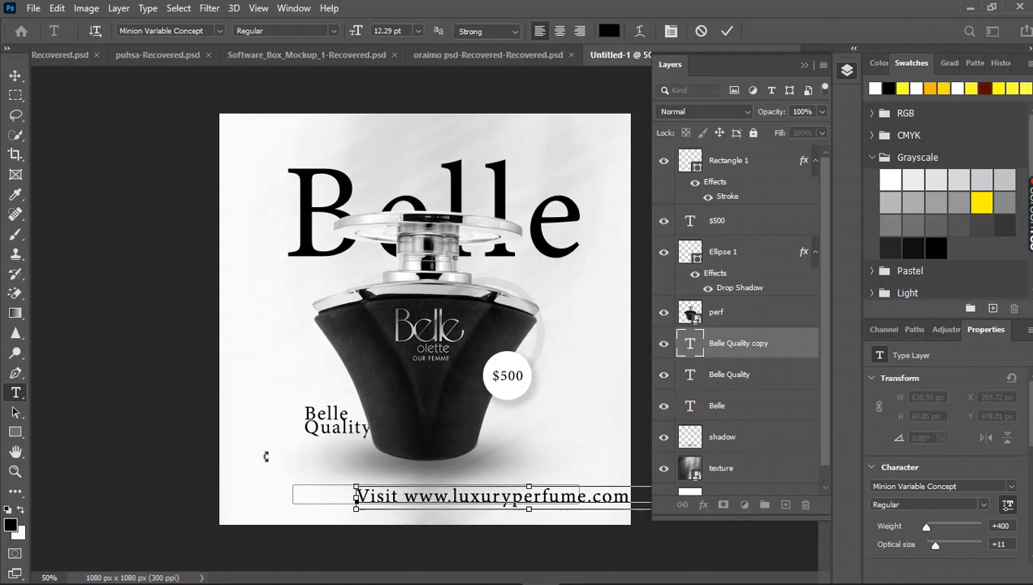
pyautogui.hotkey('ctrl', 'a')
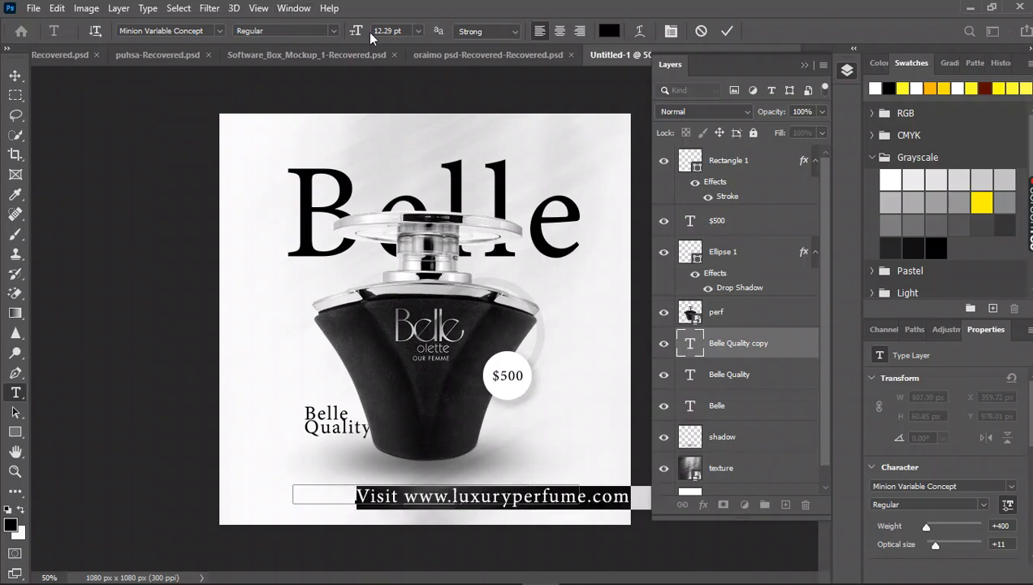
pyautogui.moveTo(356, 33)
pyautogui.mouseDown()
pyautogui.moveTo(345, 35)
pyautogui.moveTo(353, 39)
pyautogui.mouseUp()
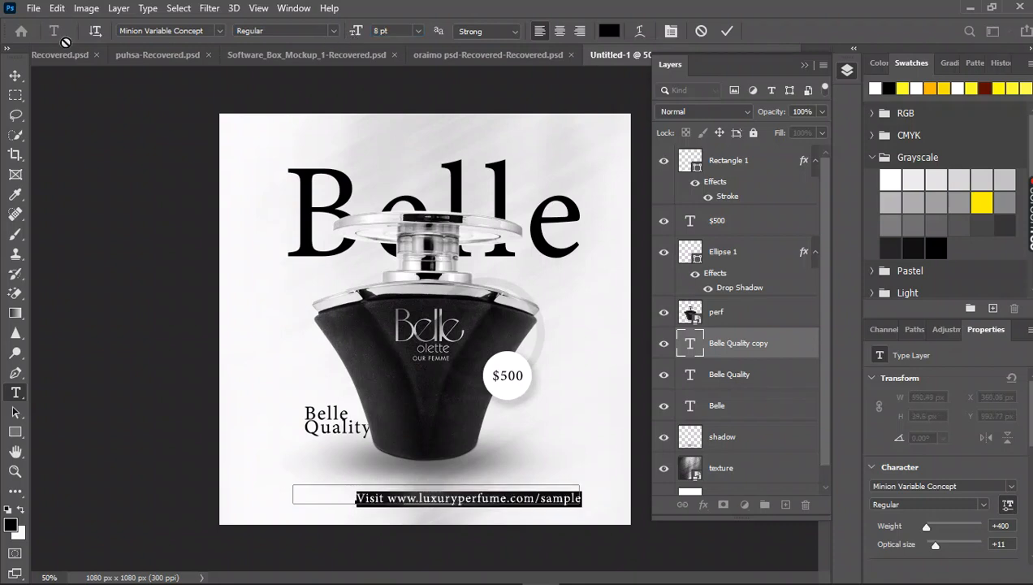
pyautogui.click(15, 76)
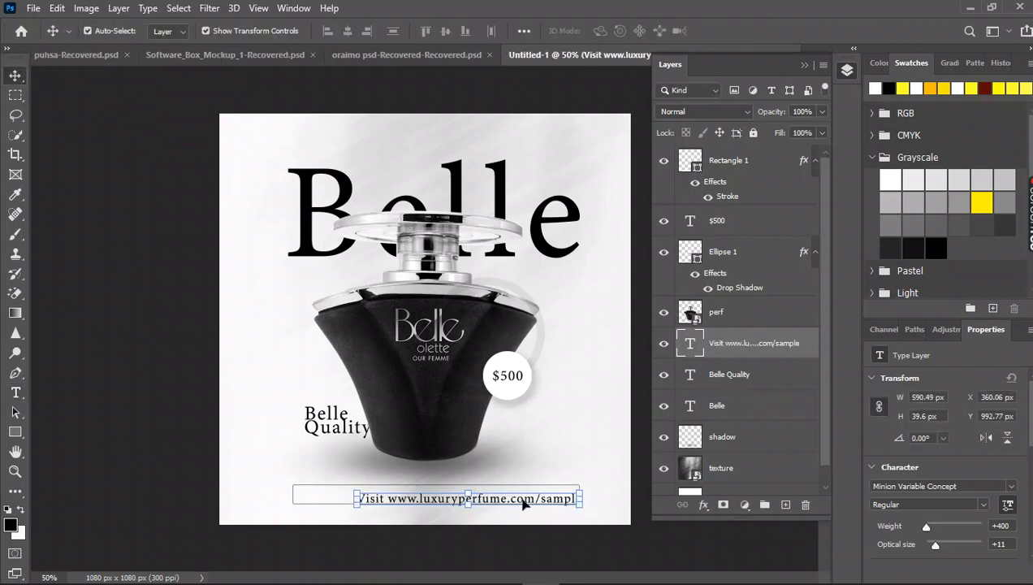
# Move the website text layer to the top of the layer stack, centre the text inside the outlined bar and deselect it.
pyautogui.click(524, 503)
pyautogui.moveTo(523, 498)
pyautogui.mouseDown()
pyautogui.moveTo(513, 496)
pyautogui.moveTo(533, 511)
pyautogui.mouseUp()
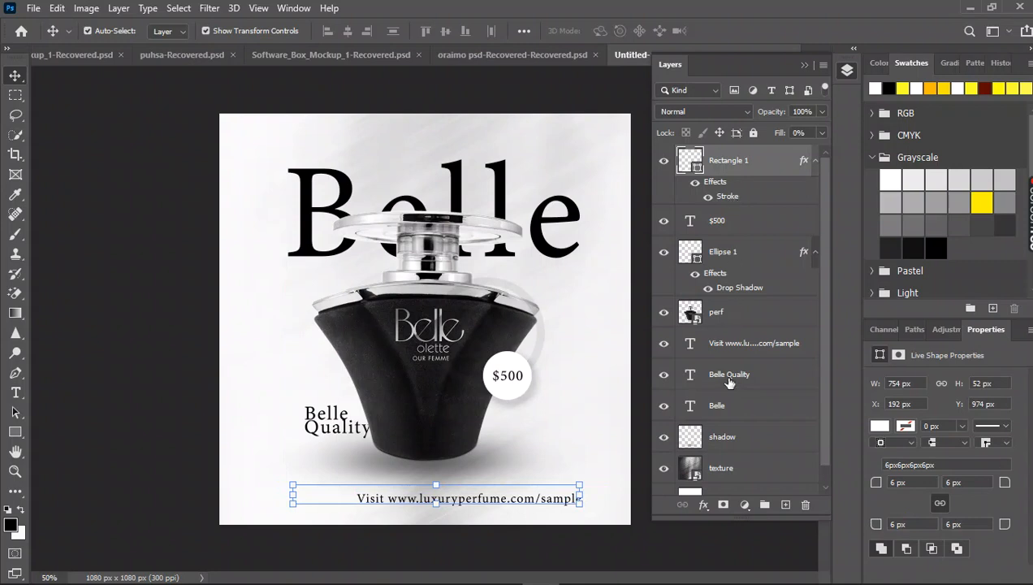
pyautogui.moveTo(745, 348); pyautogui.dragTo(739, 148)
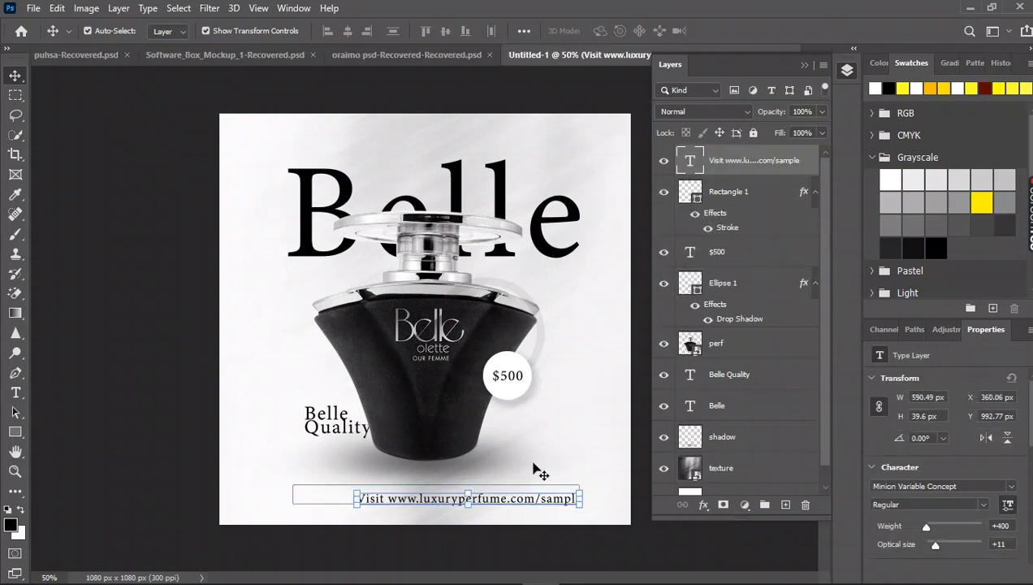
pyautogui.moveTo(525, 504); pyautogui.dragTo(497, 499)
pyautogui.click(182, 443)
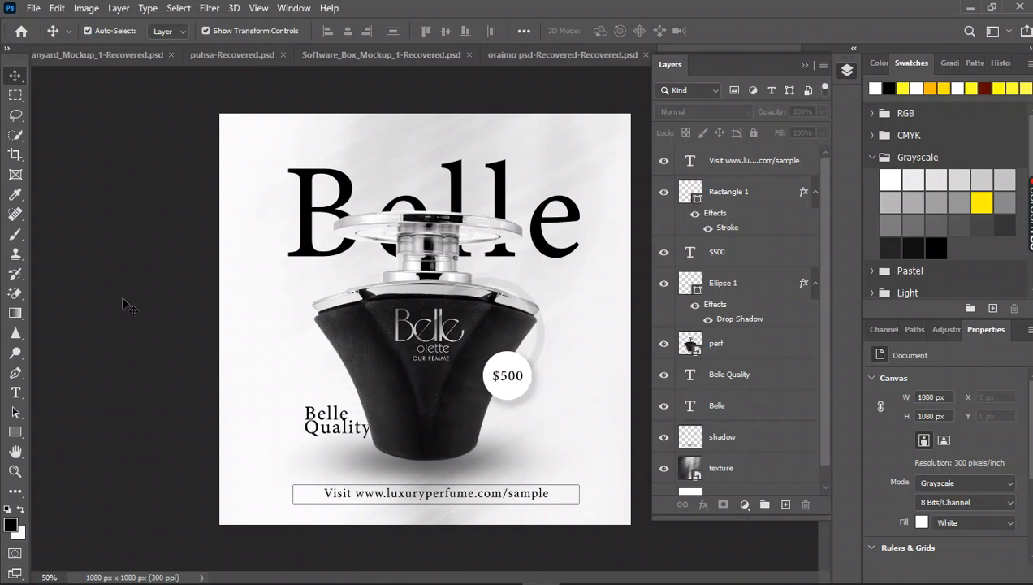
# Open the Save for Web (Legacy) export for the finished design.
pyautogui.click(35, 10)
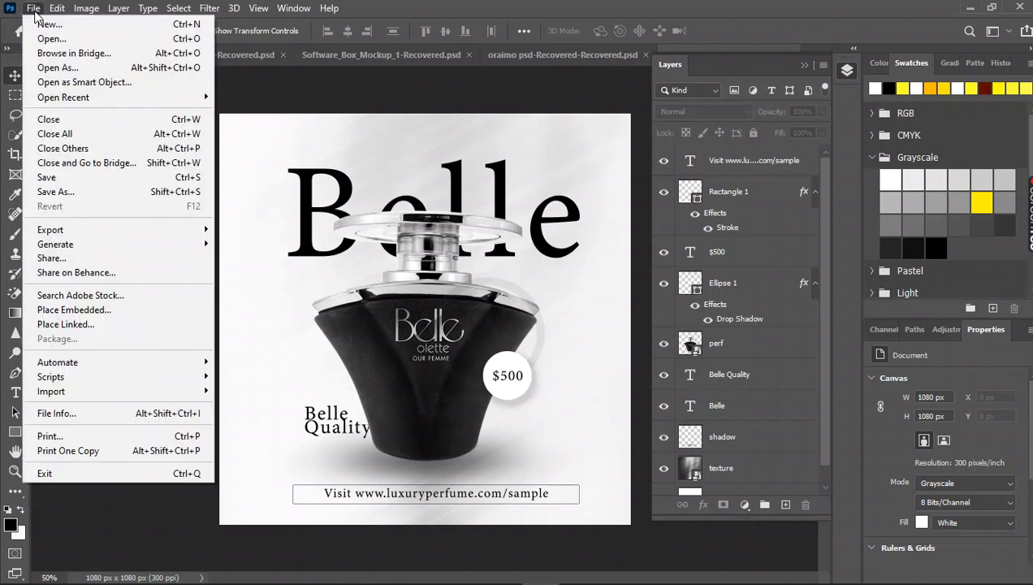
pyautogui.moveTo(114, 234)
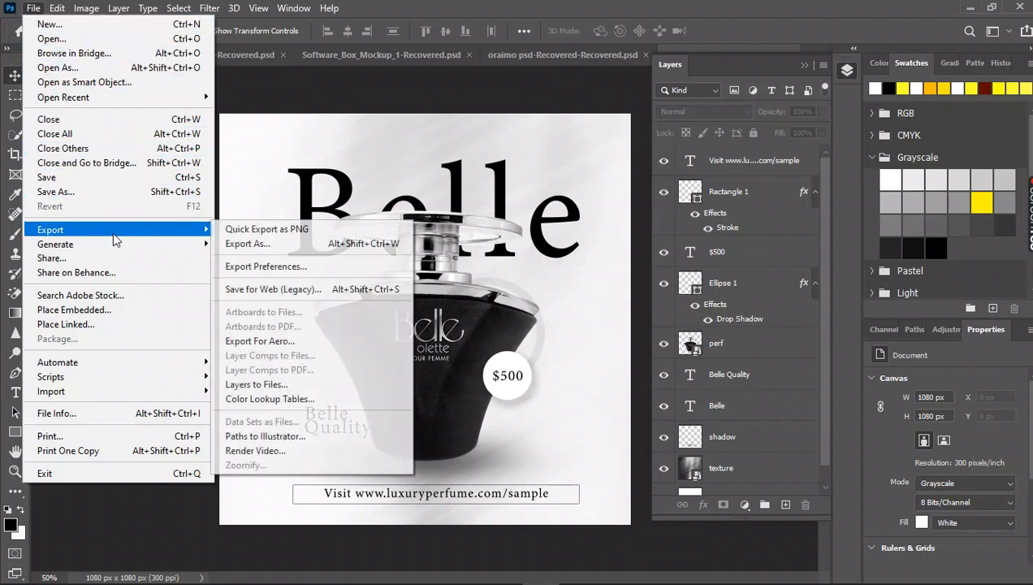
pyautogui.click(341, 290)
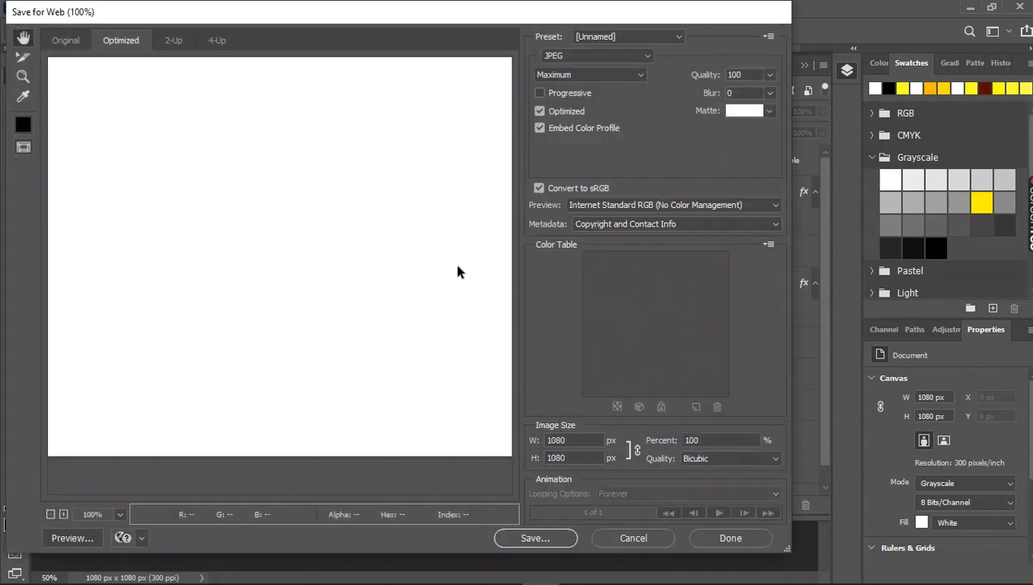
# Examine the export preview at 100%, covering the title, bottle, "Belle Quality" caption, price circle and website bar.
pyautogui.moveTo(442, 339); pyautogui.dragTo(335, 177)
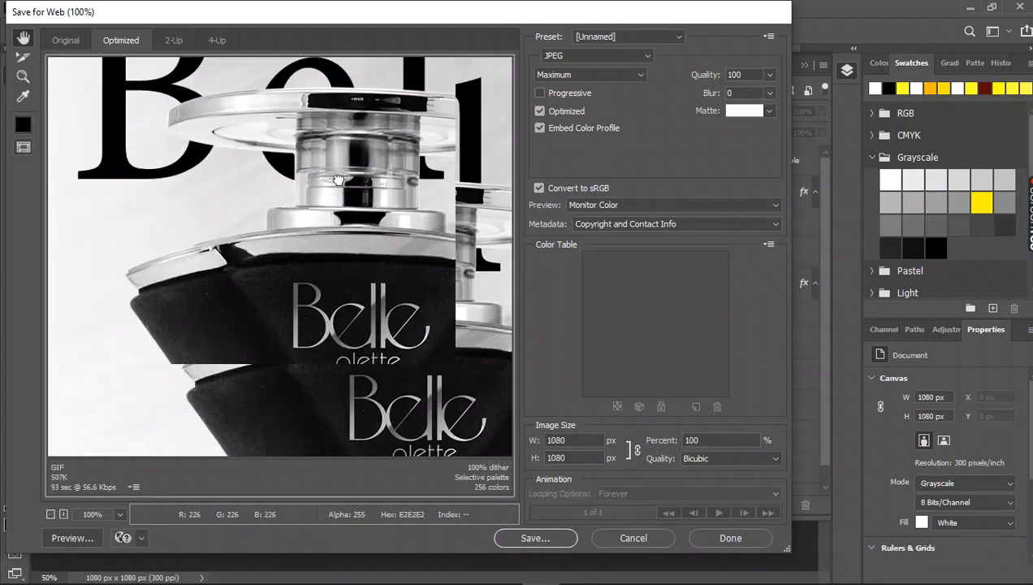
pyautogui.moveTo(394, 336); pyautogui.dragTo(356, 205)
pyautogui.moveTo(381, 308); pyautogui.dragTo(338, 198)
pyautogui.moveTo(380, 278); pyautogui.dragTo(283, 247)
pyautogui.moveTo(157, 152); pyautogui.dragTo(341, 350)
pyautogui.moveTo(278, 161); pyautogui.dragTo(321, 292)
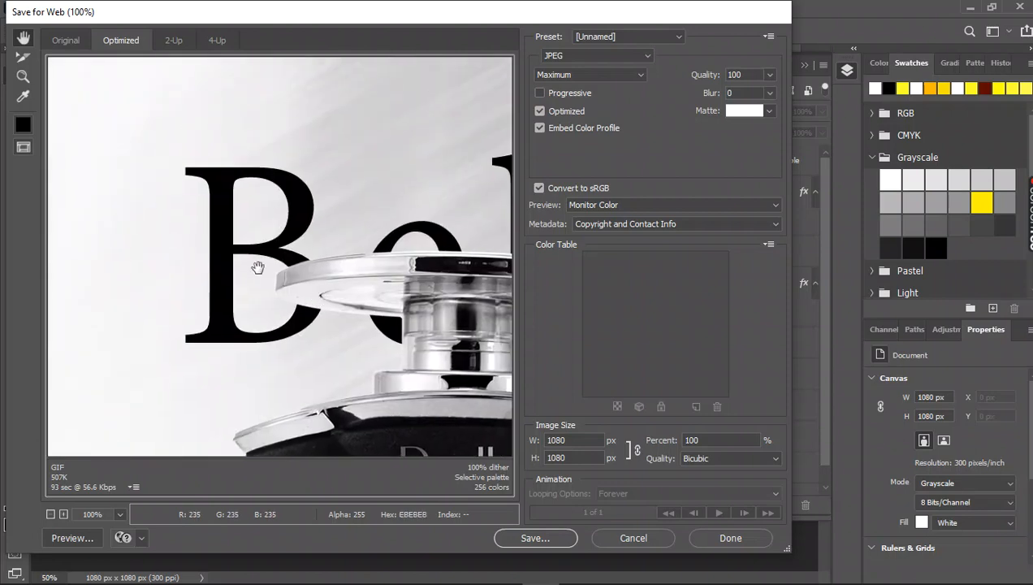
pyautogui.moveTo(258, 268); pyautogui.dragTo(343, 182)
pyautogui.moveTo(342, 240); pyautogui.dragTo(395, 151)
pyautogui.moveTo(367, 268); pyautogui.dragTo(280, 258)
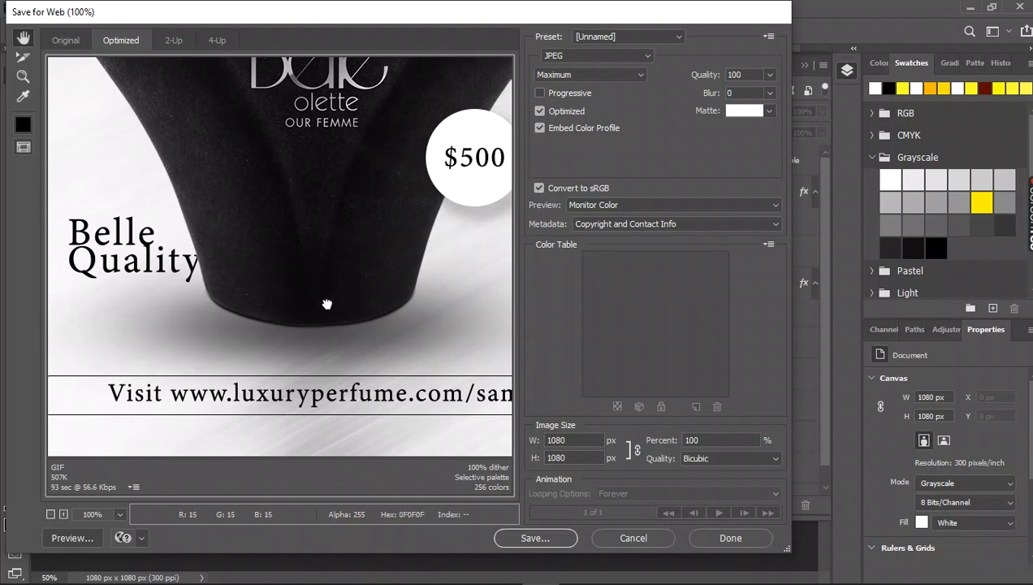
pyautogui.moveTo(469, 307); pyautogui.dragTo(325, 310)
pyautogui.moveTo(366, 228); pyautogui.dragTo(364, 302)
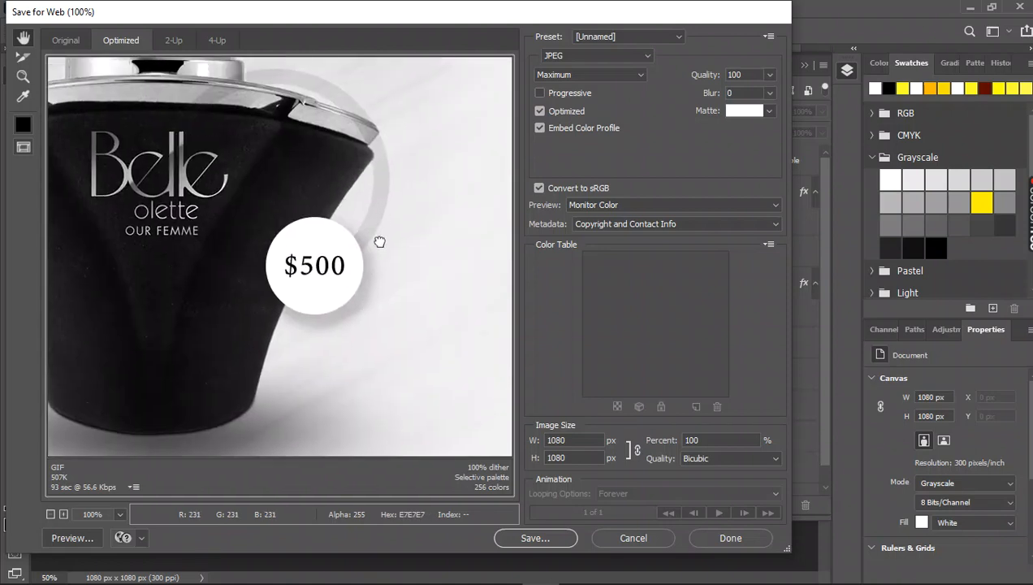
pyautogui.moveTo(378, 240); pyautogui.dragTo(355, 357)
pyautogui.moveTo(348, 172); pyautogui.dragTo(337, 259)
pyautogui.moveTo(291, 211); pyautogui.dragTo(368, 333)
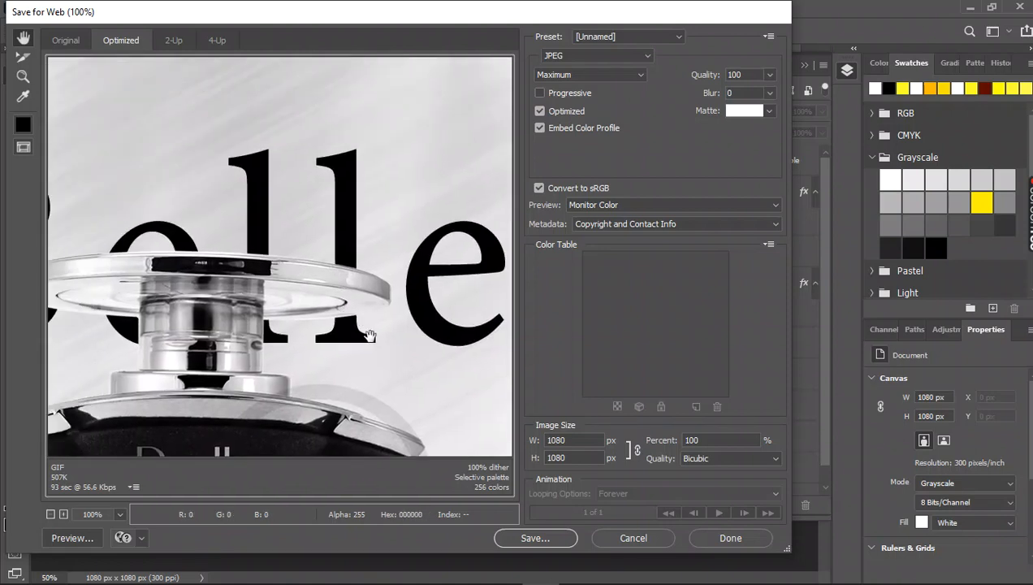
# Save the optimized image to the Desktop under the file name "perfume sos flyer".
pyautogui.click(522, 542)
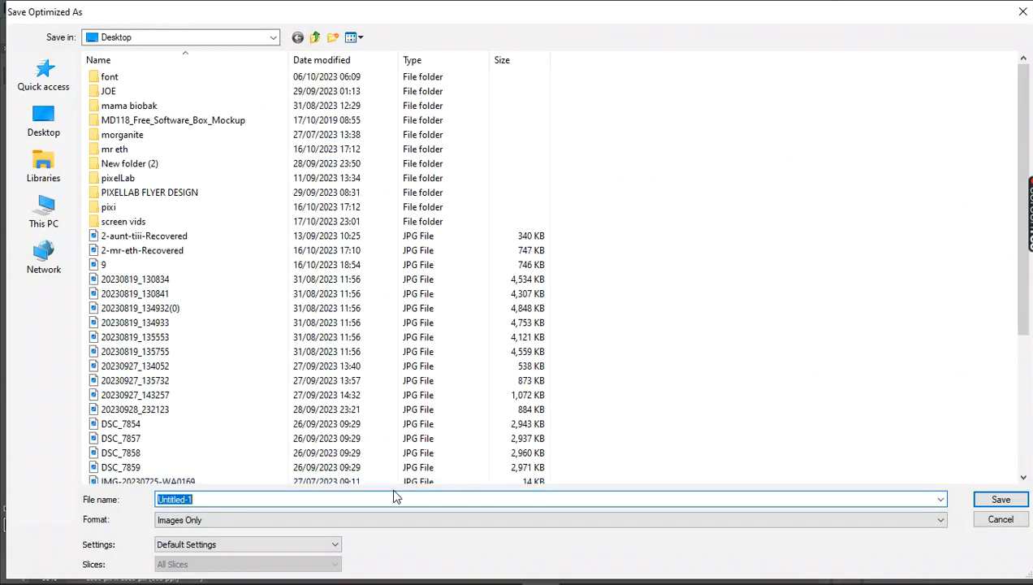
pyautogui.write('perfume sos flyer')
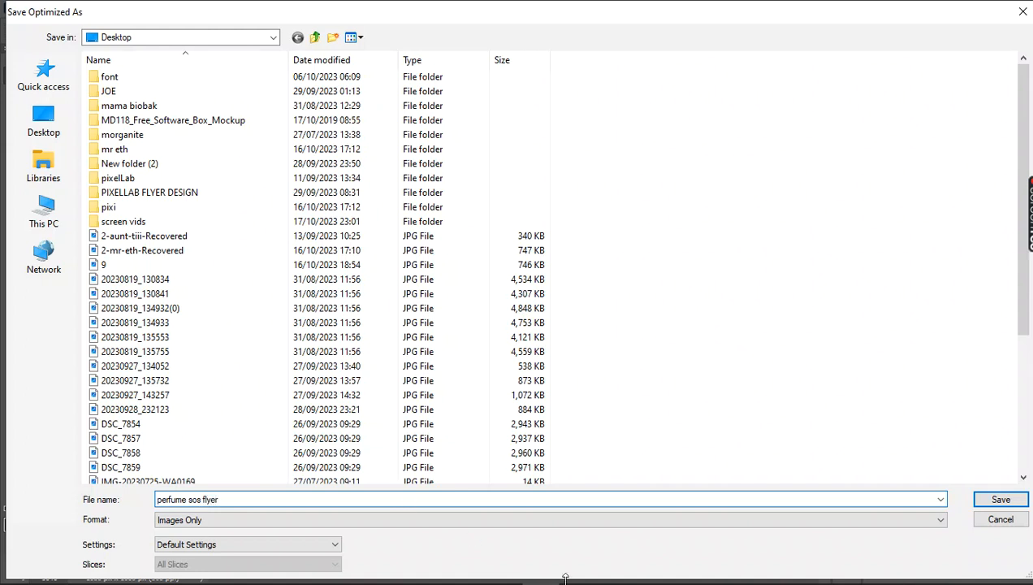
pyautogui.click(999, 517)
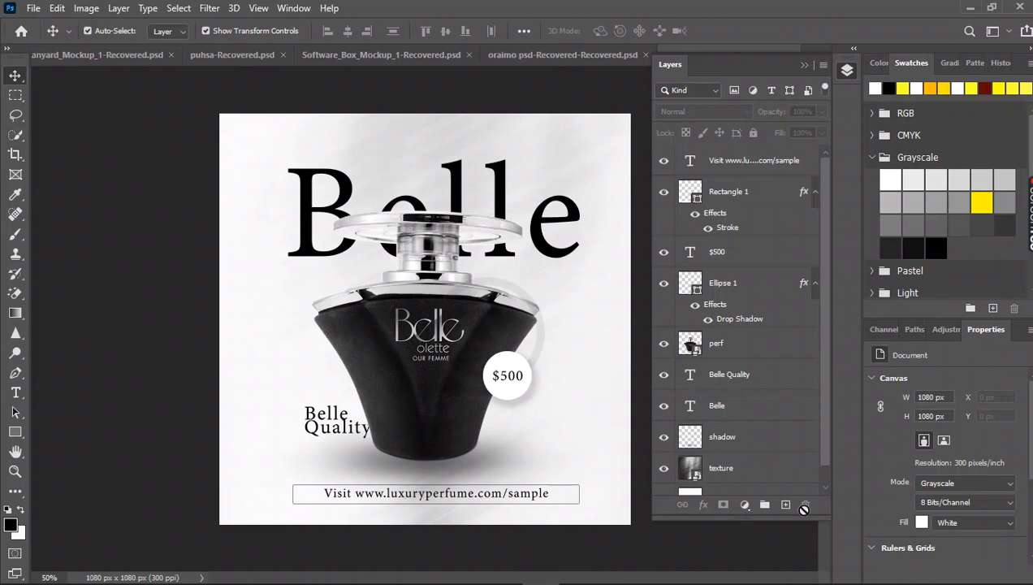
pyautogui.moveTo(814, 581)
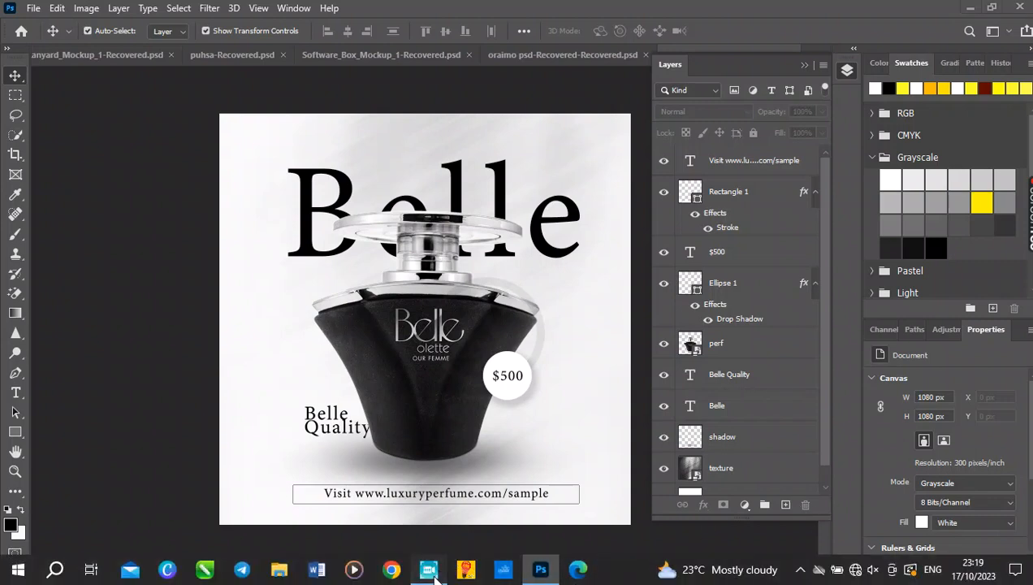